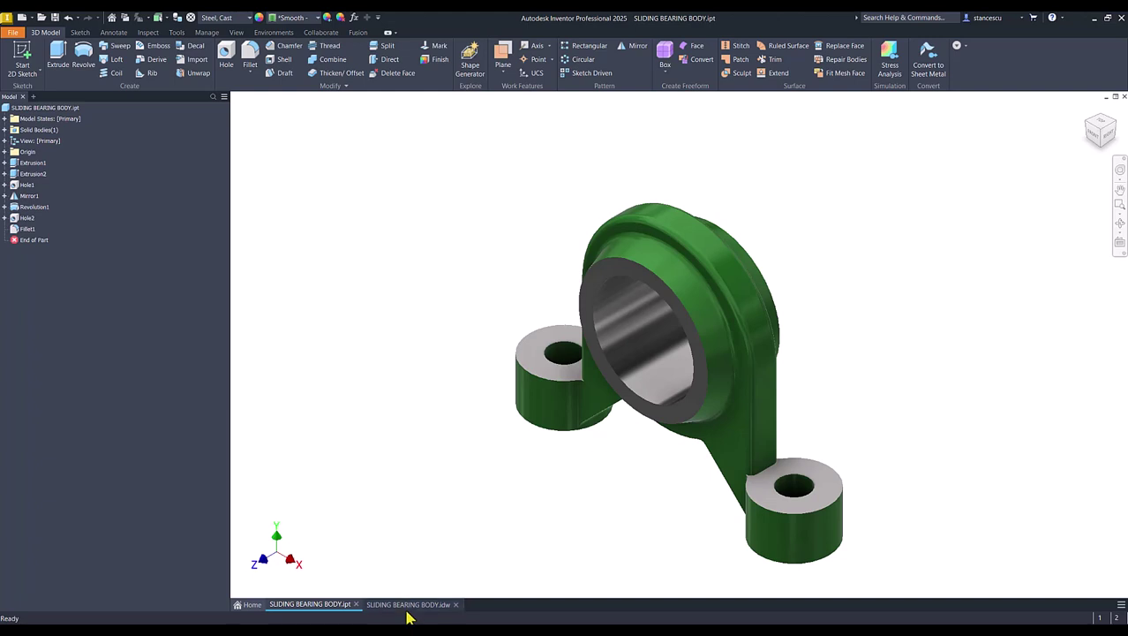
# Open the SLIDING BEARING BODY.idw drawing and examine its dimensions, section view A-A and fillet note.
pyautogui.click(408, 606)
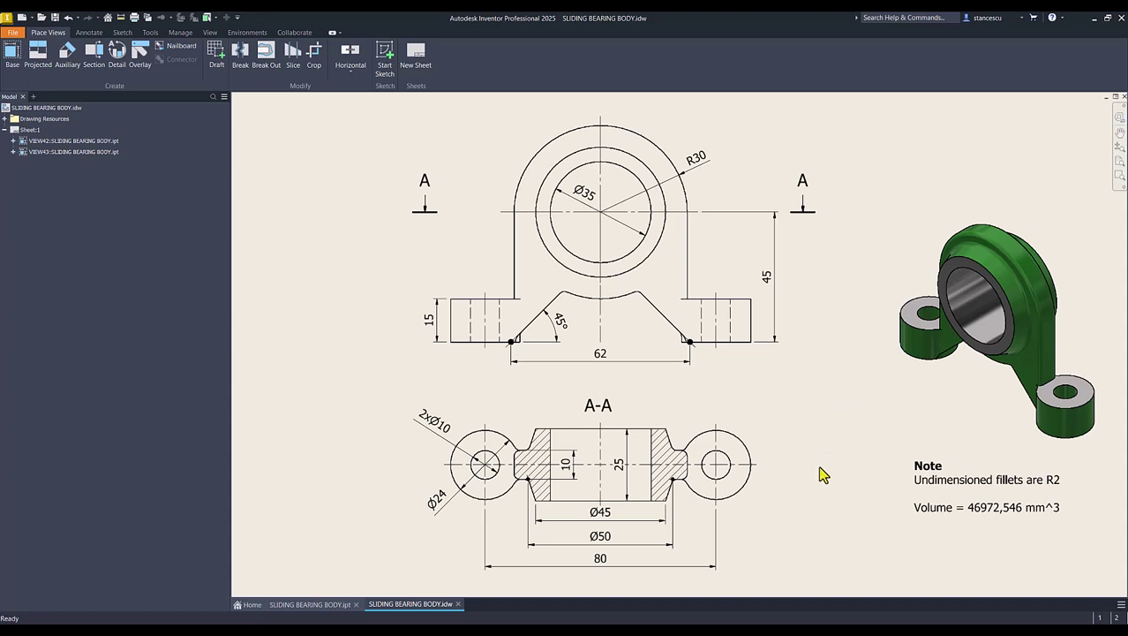
pyautogui.click(969, 480)
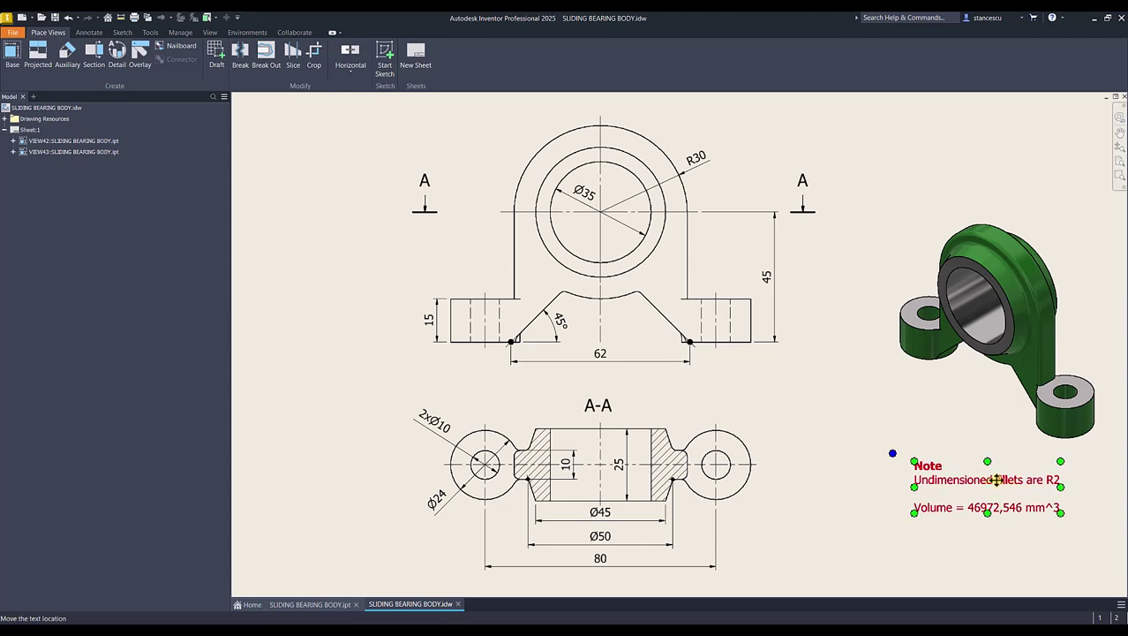
pyautogui.press('Escape')
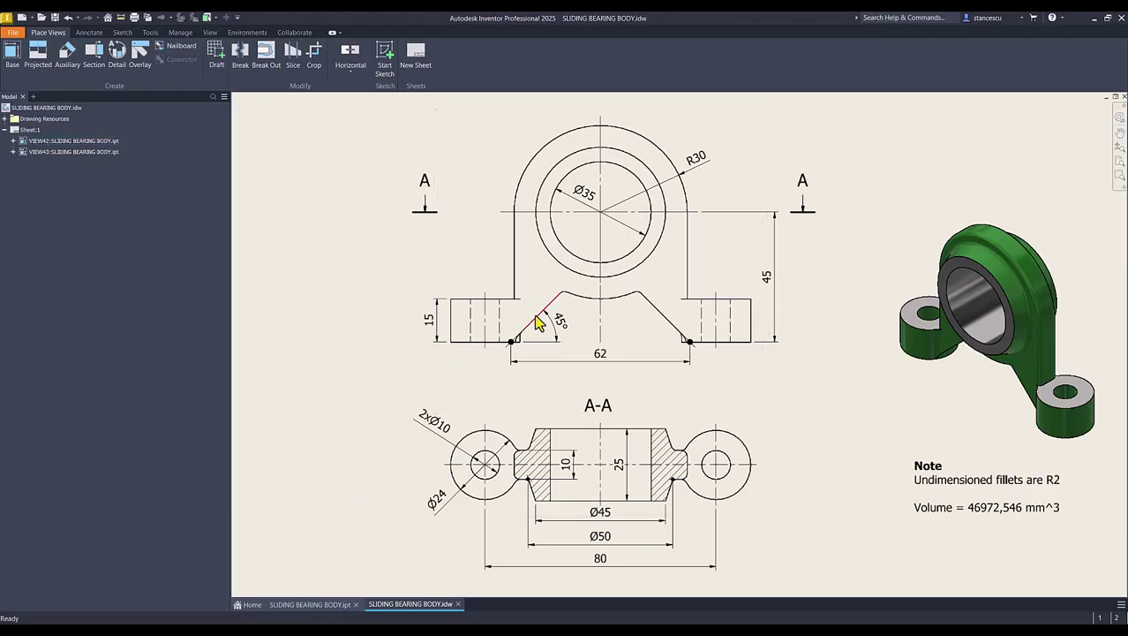
pyautogui.click(602, 136)
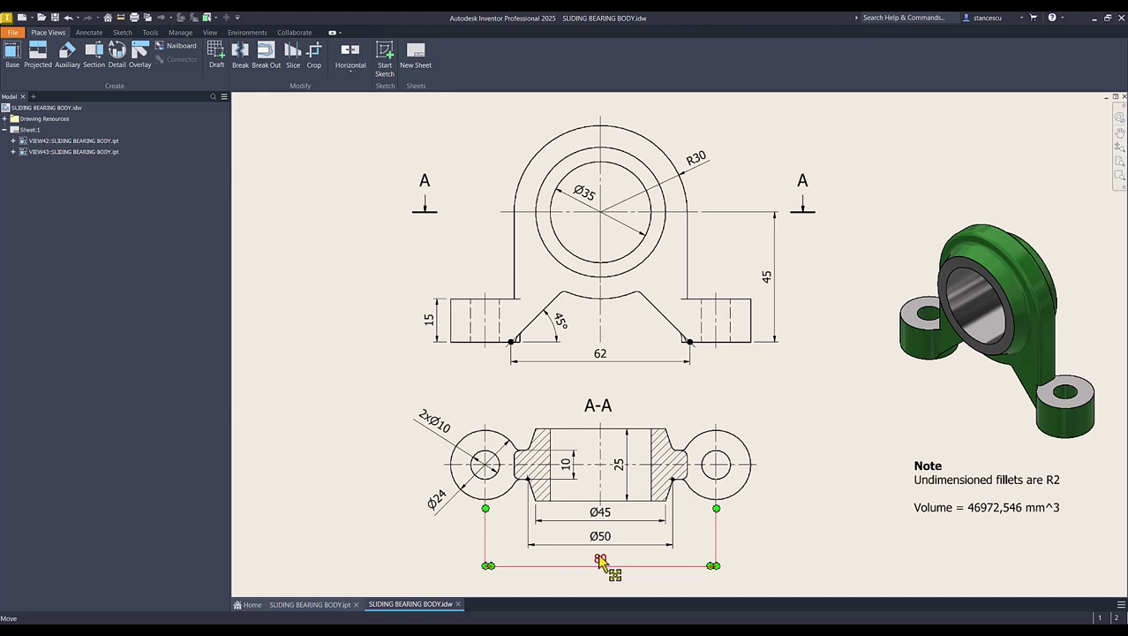
pyautogui.click(324, 185)
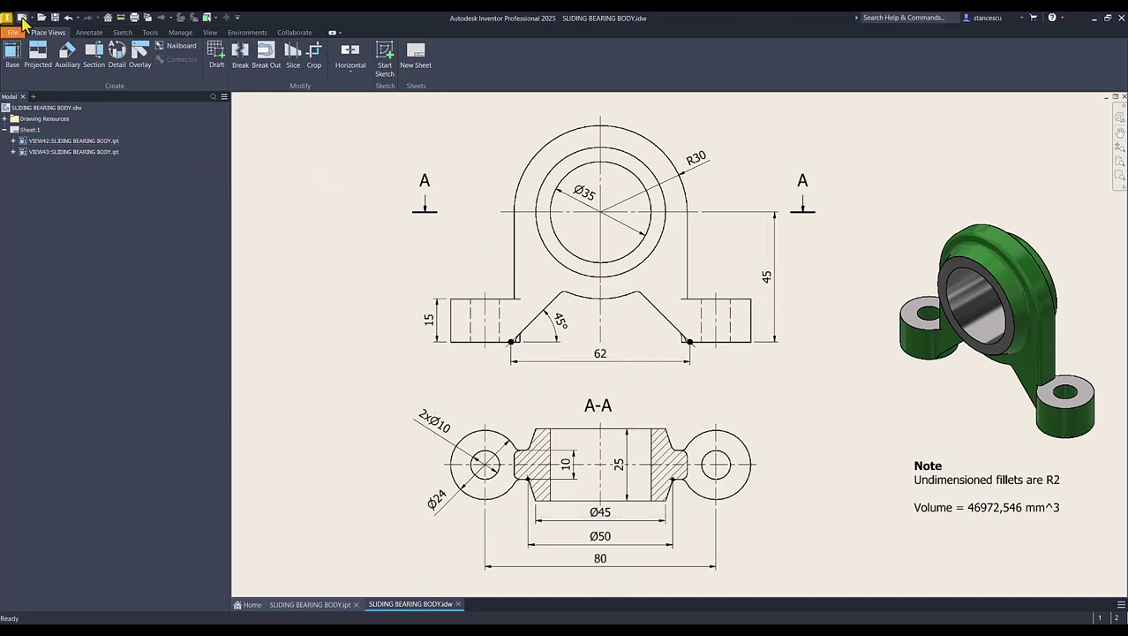
# Create a new part from the metric Standard (mm).ipt template and start a 2D sketch on the XY plane.
pyautogui.hotkey('ctrl', 'n')
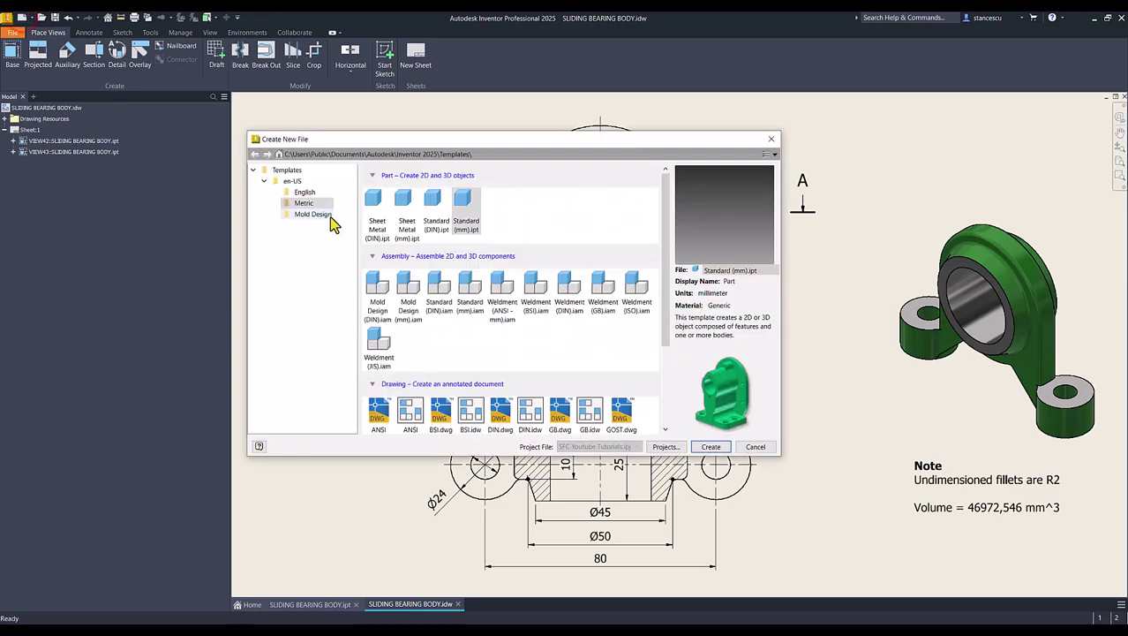
pyautogui.doubleClick(465, 214)
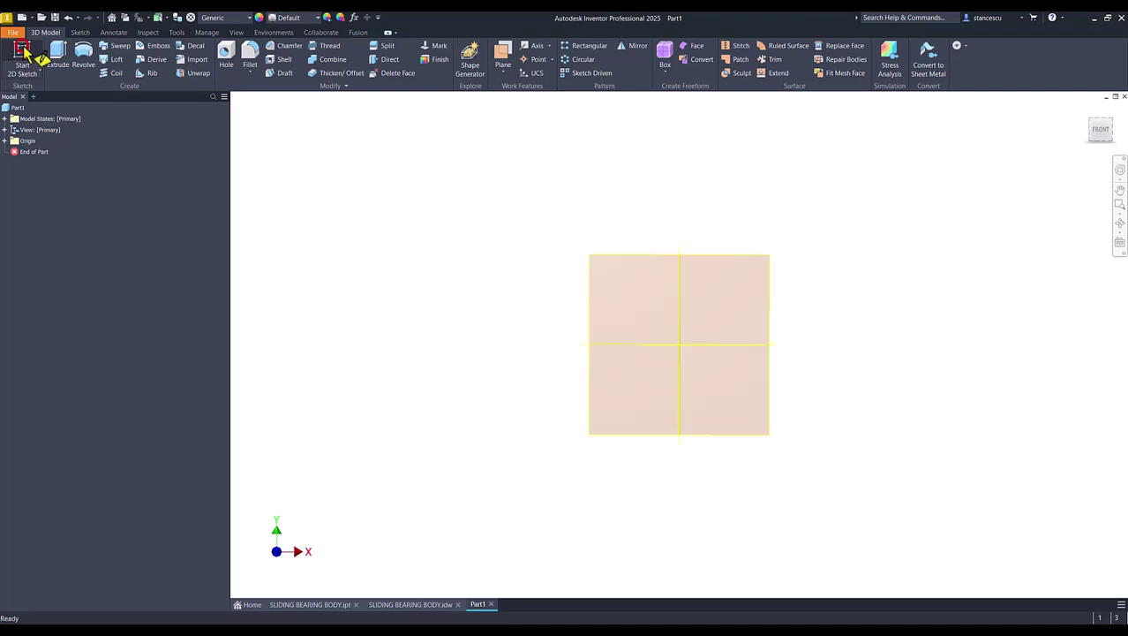
pyautogui.press('s')
pyautogui.click(618, 191)
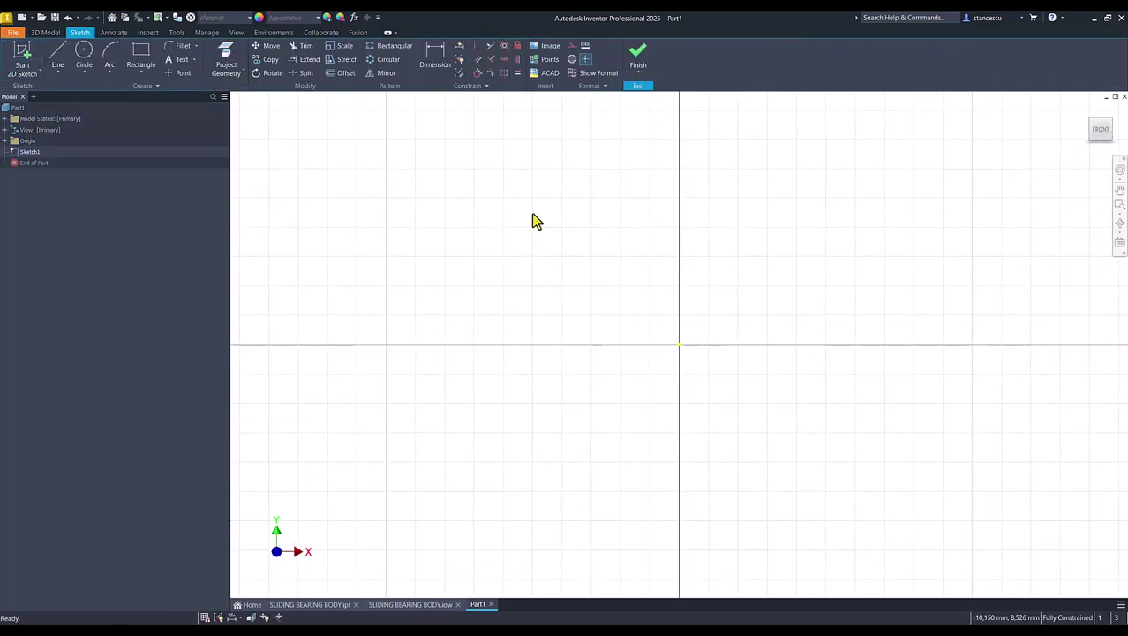
# Sketch a circle centred on the origin with a diameter of 30*2 (60 mm).
pyautogui.click(83, 64)
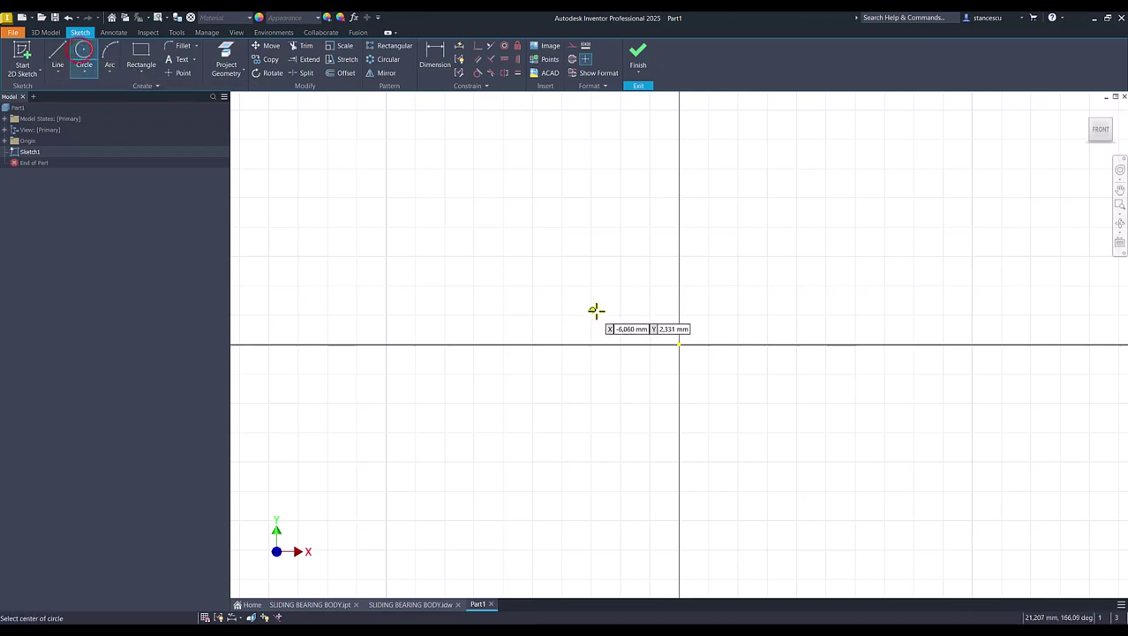
pyautogui.click(678, 344)
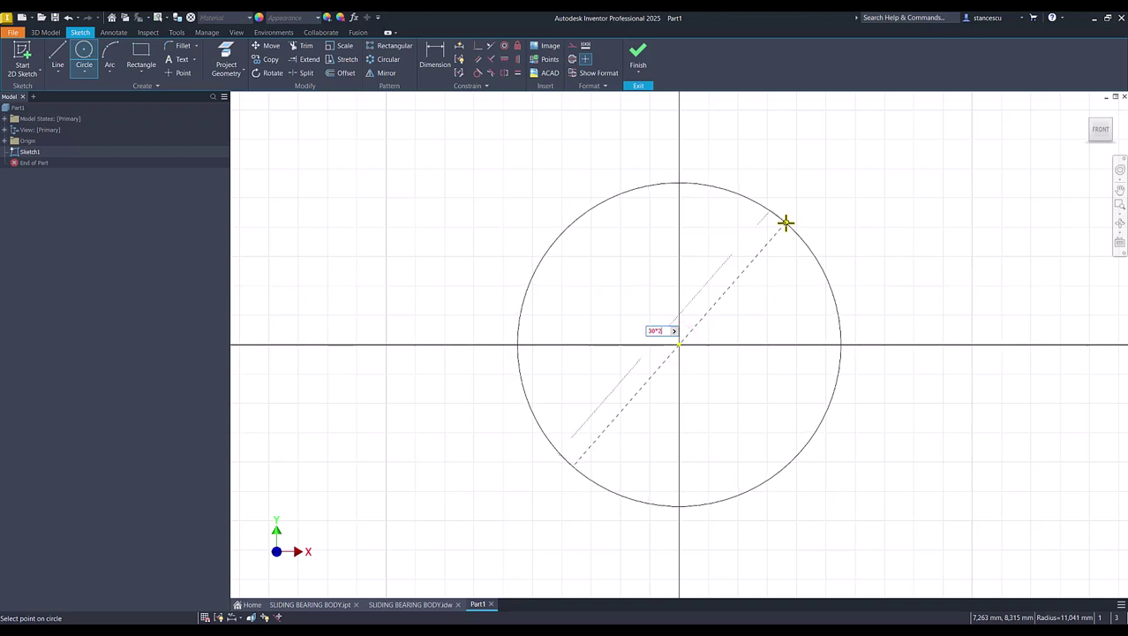
pyautogui.press('Return')
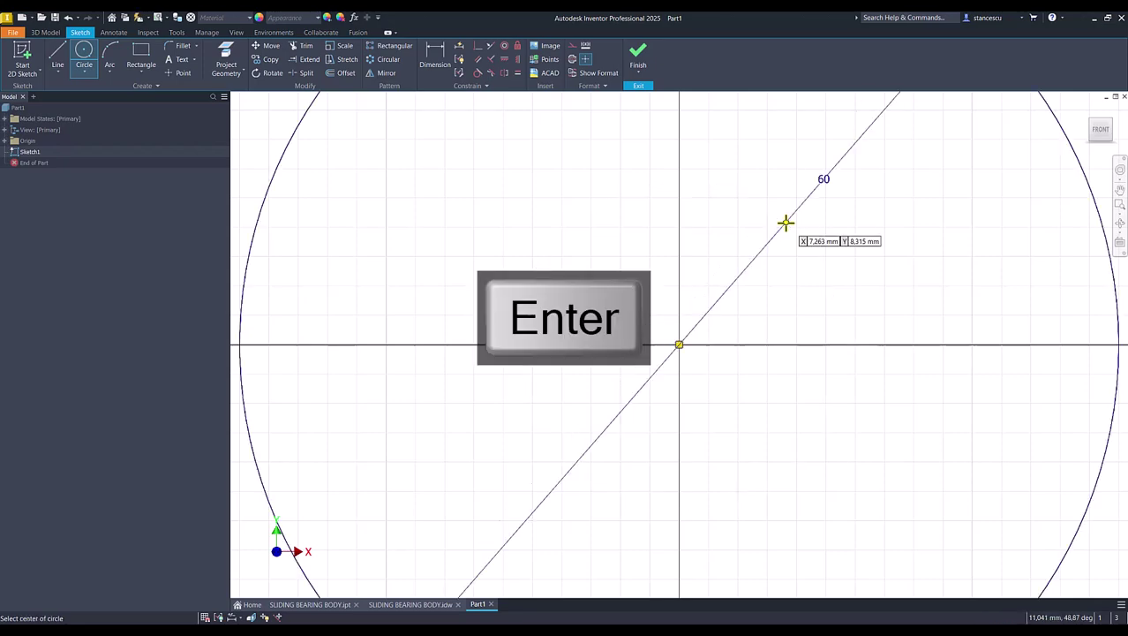
pyautogui.press('Num_Lock')
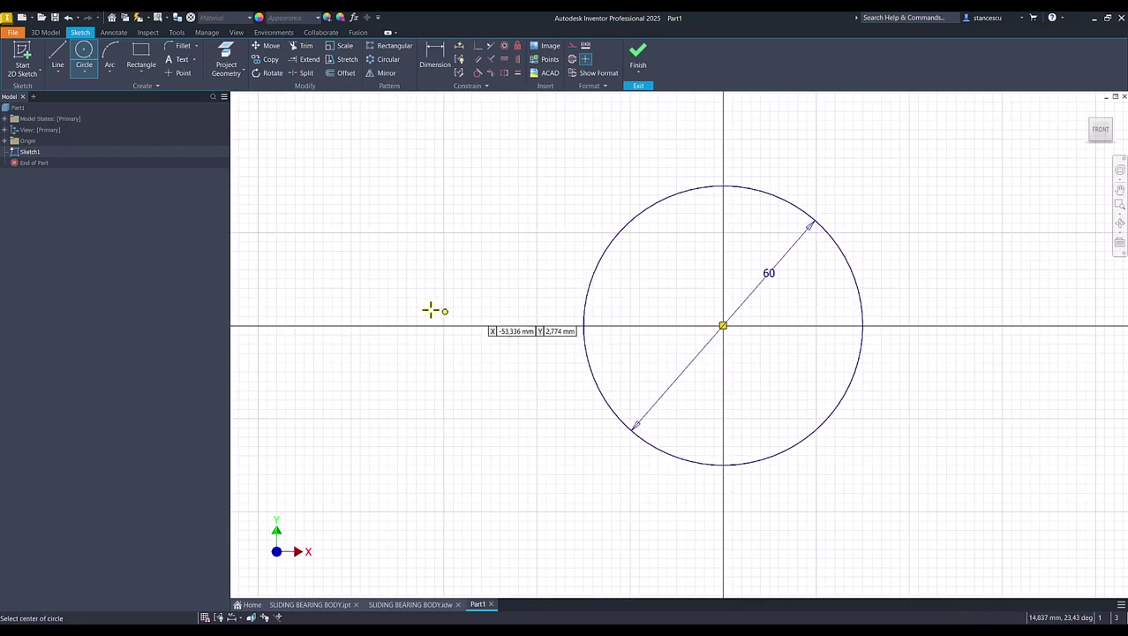
# From the circle's left quadrant, draw lines about 38 mm down, 19 mm left, 13 mm down, 26 mm right, and diagonally back to the lower circle.
pyautogui.click(57, 64)
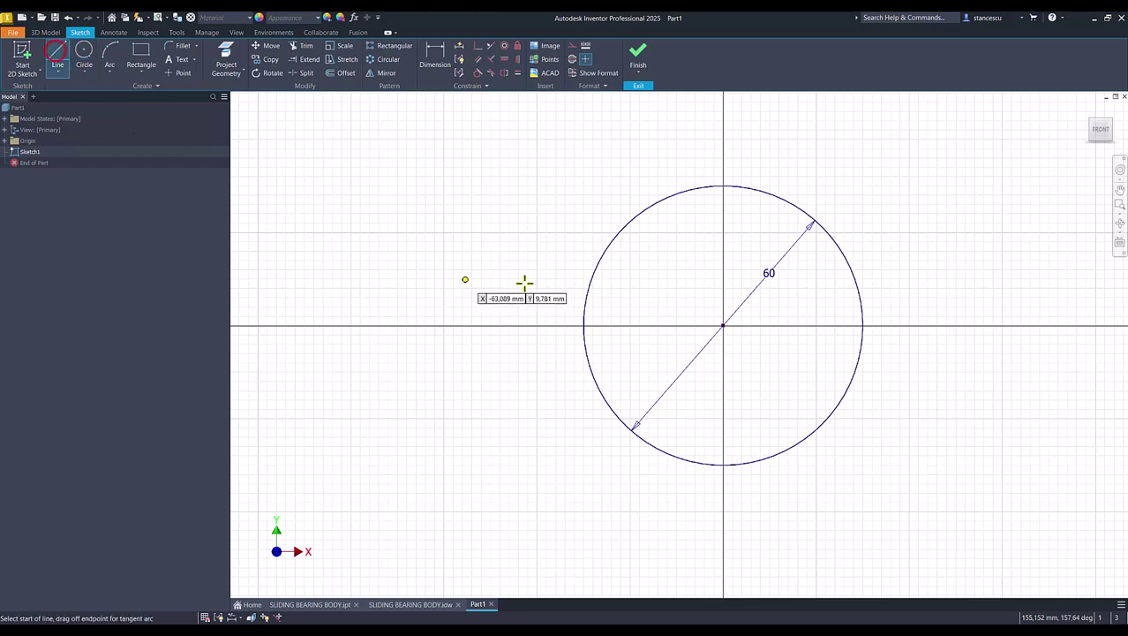
pyautogui.click(580, 326)
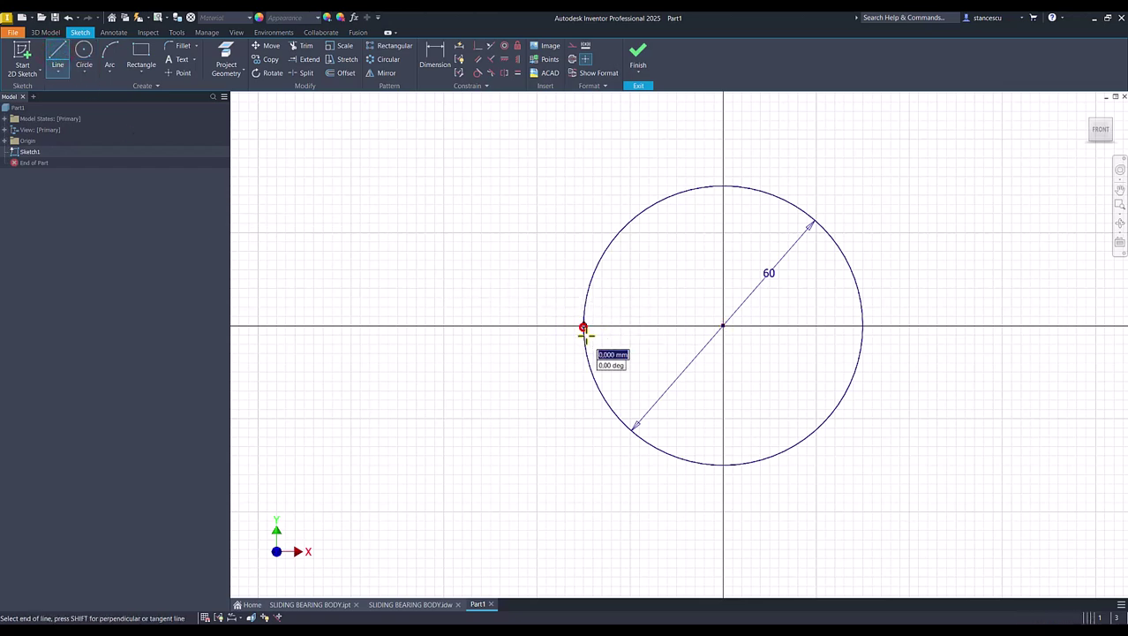
pyautogui.click(584, 500)
pyautogui.click(495, 500)
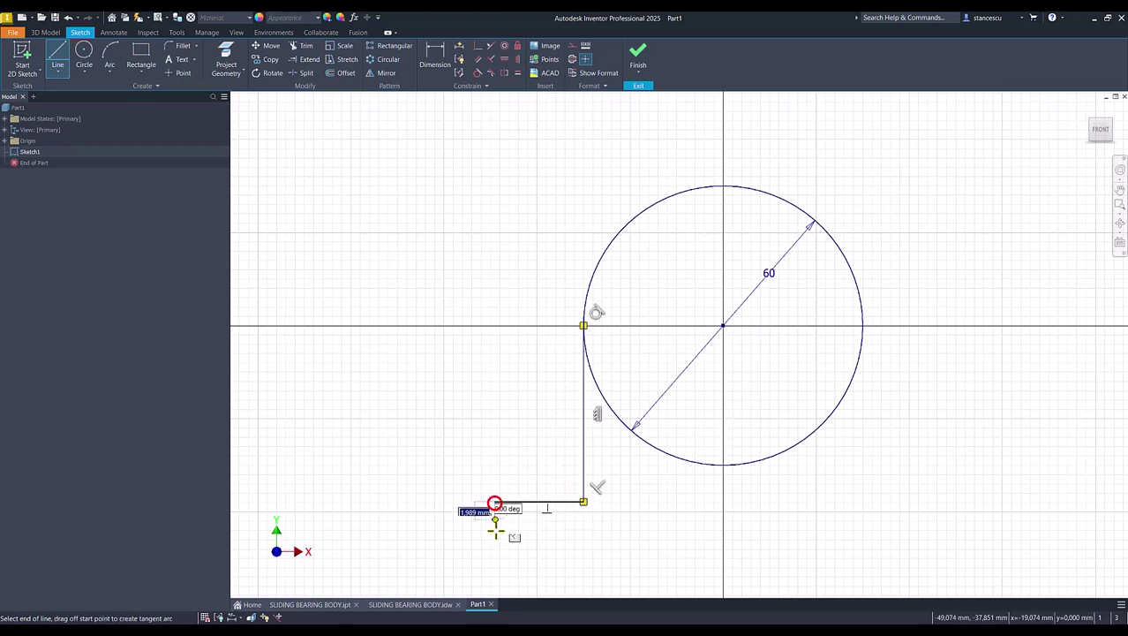
pyautogui.press('Escape')
pyautogui.click(495, 561)
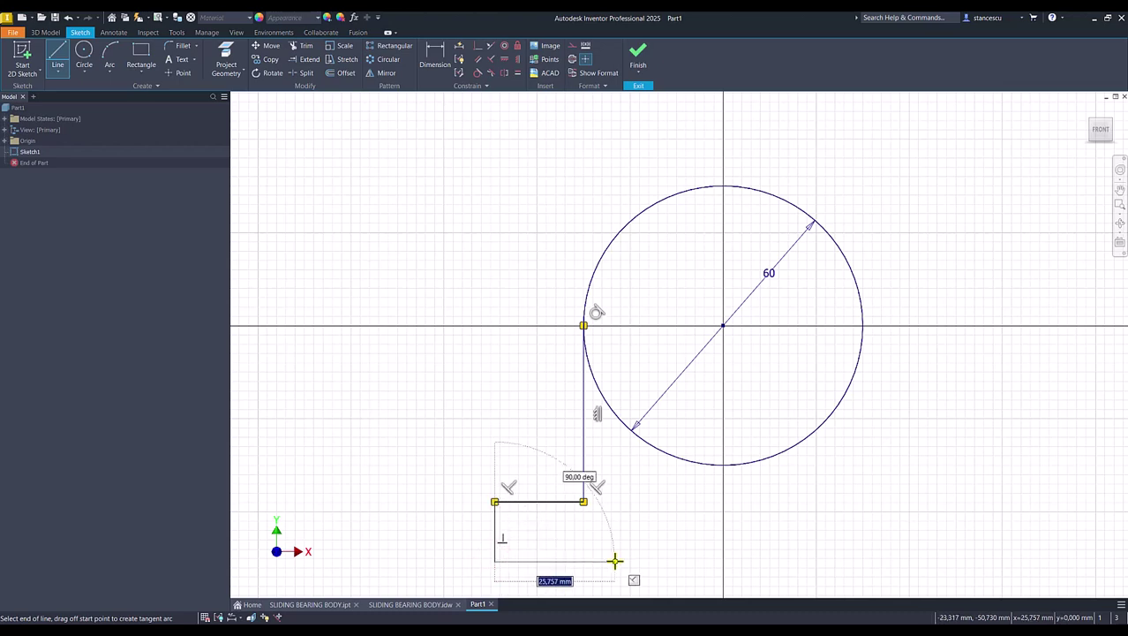
pyautogui.click(615, 561)
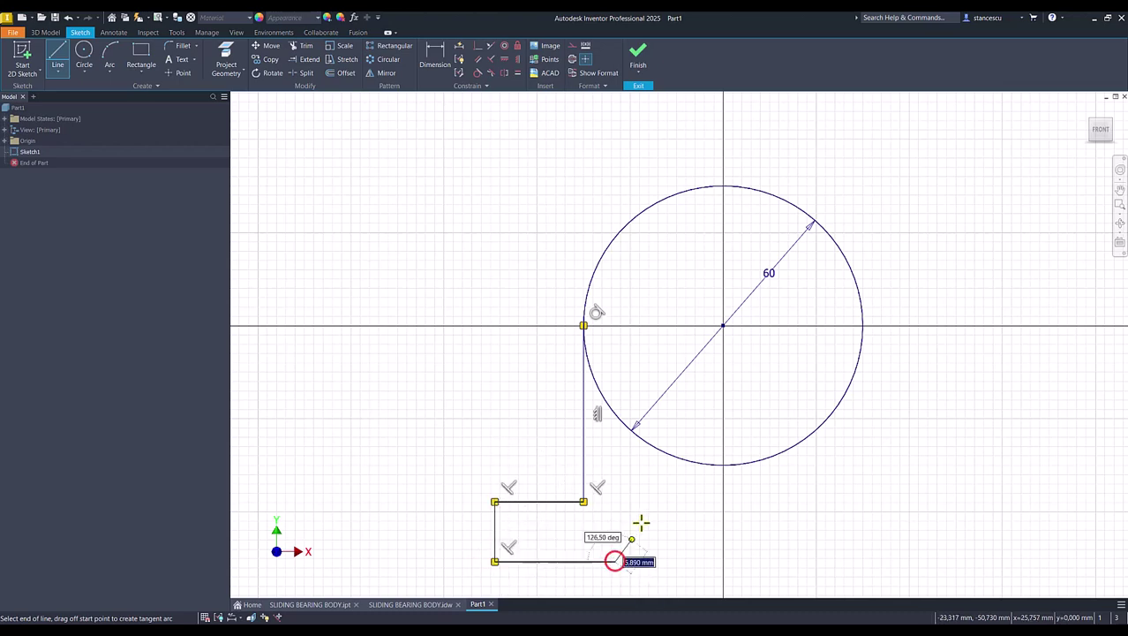
pyautogui.doubleClick(693, 463)
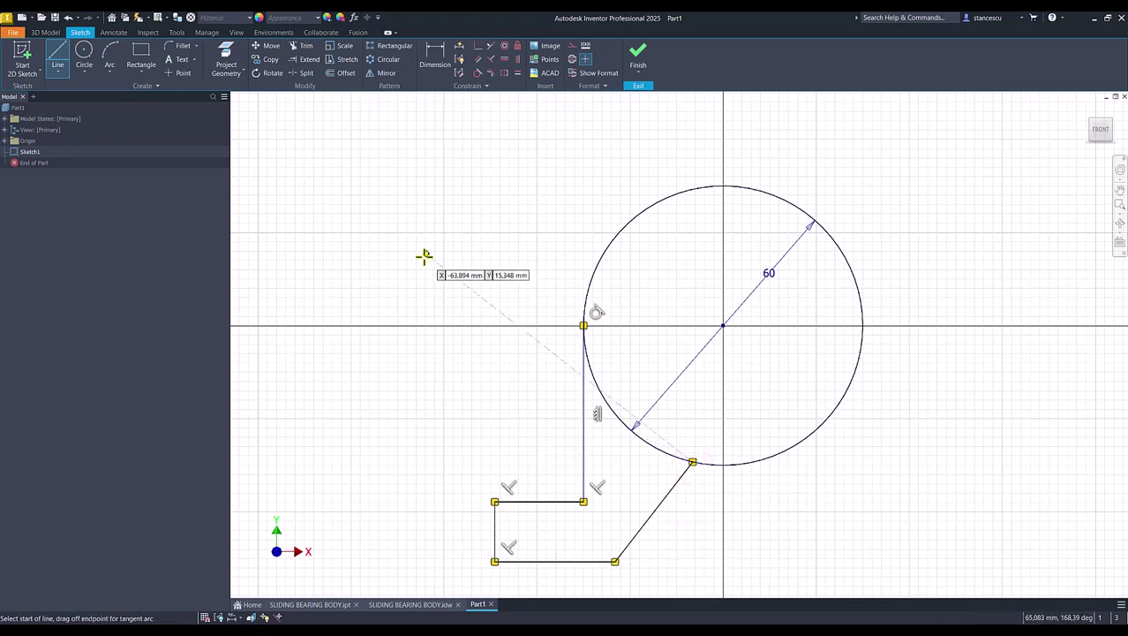
# Project the origin's Y axis into the sketch.
pyautogui.click(224, 57)
pyautogui.click(5, 142)
pyautogui.click(39, 198)
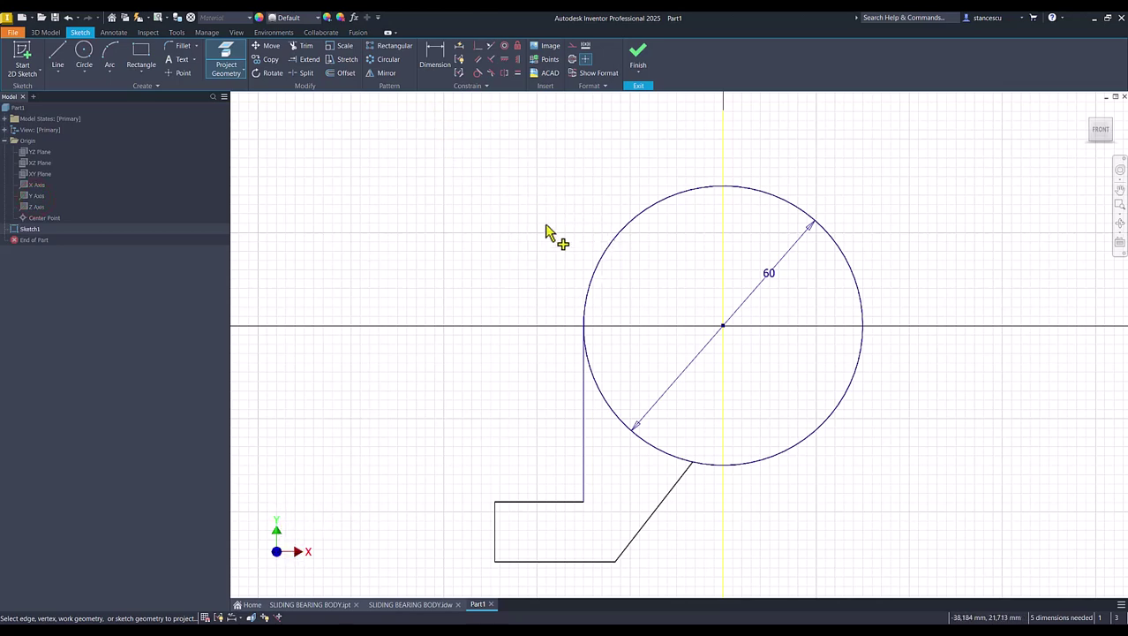
# Mirror the five foot-profile lines about the projected Y axis.
pyautogui.click(385, 74)
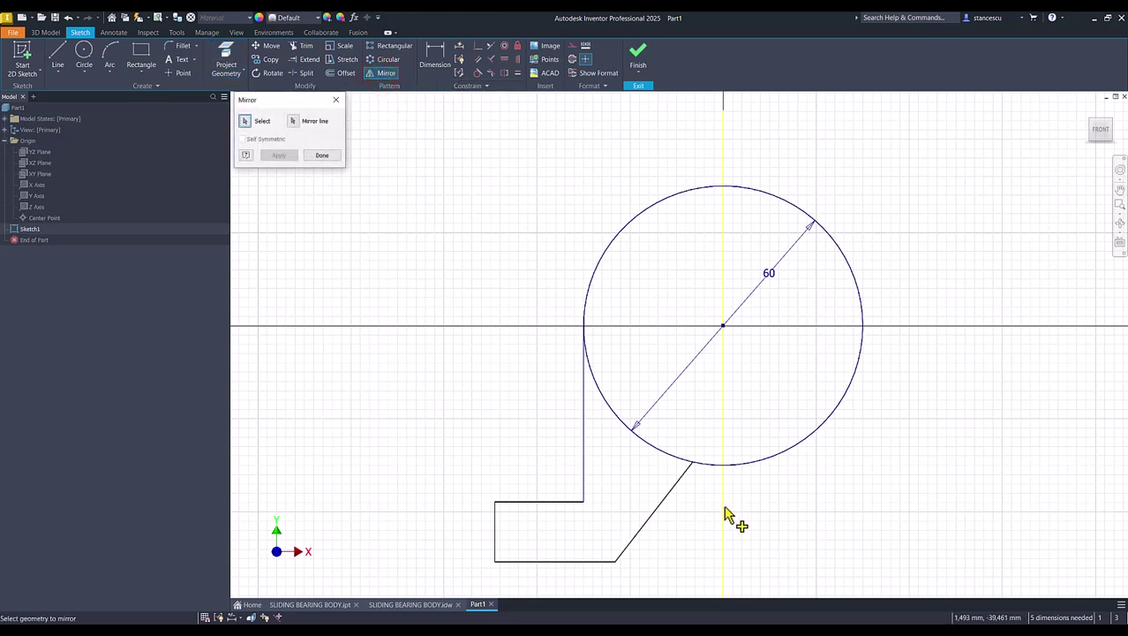
pyautogui.moveTo(696, 481)
pyautogui.mouseDown()
pyautogui.moveTo(518, 545)
pyautogui.moveTo(461, 583)
pyautogui.mouseUp()
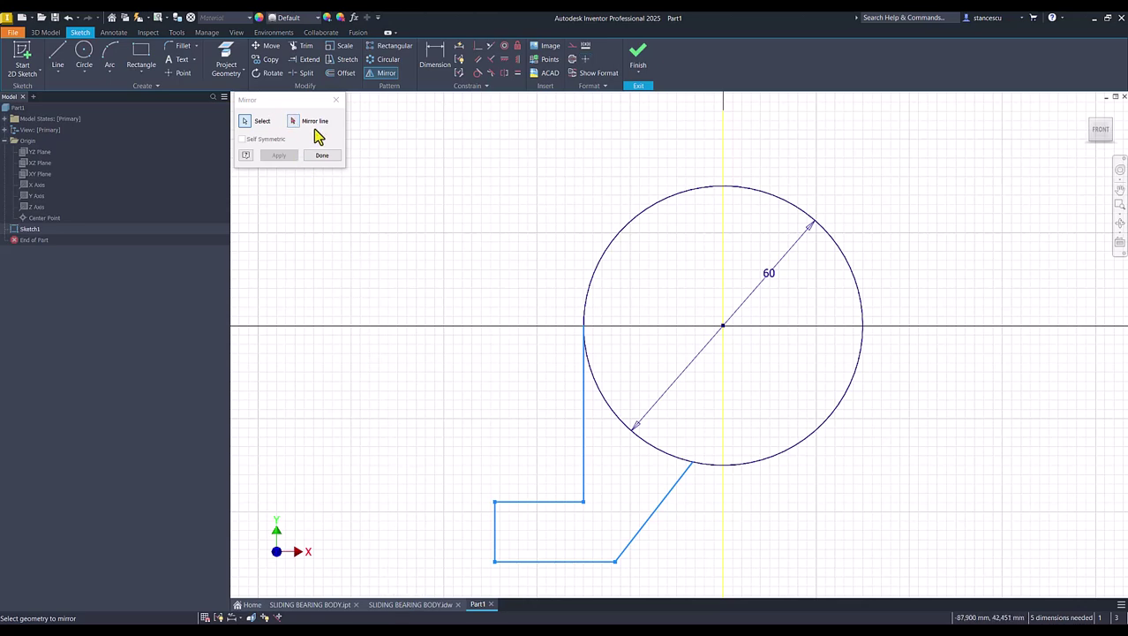
pyautogui.click(293, 122)
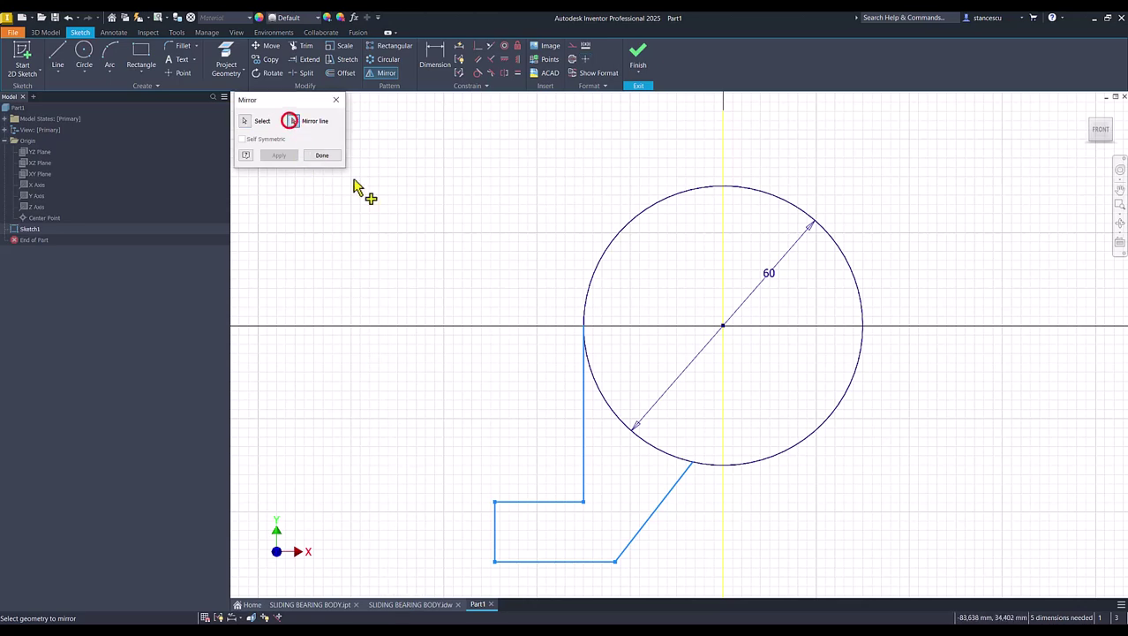
pyautogui.click(724, 263)
pyautogui.click(279, 156)
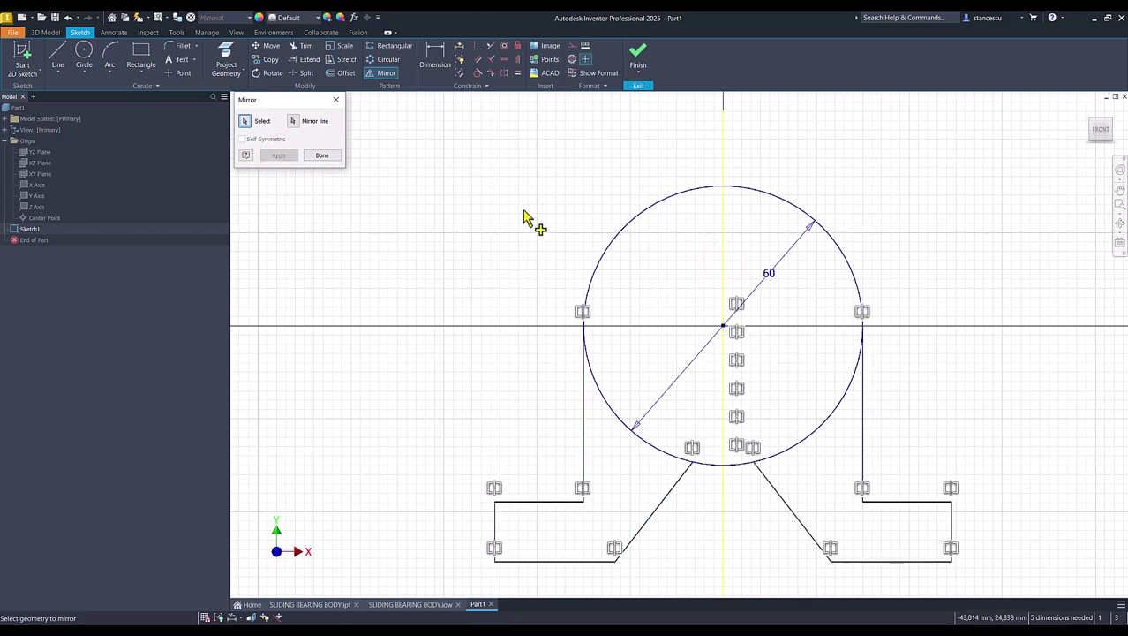
pyautogui.press('Escape')
# Convert the projected Y axis line to construction geometry.
pyautogui.click(726, 388)
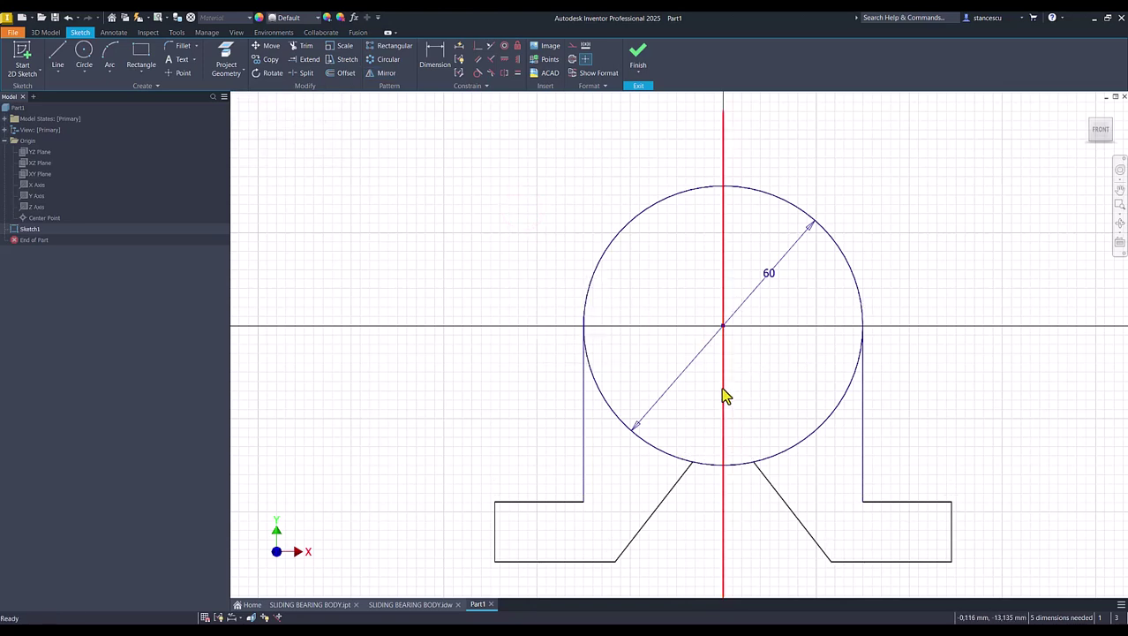
pyautogui.rightClick(574, 152)
pyautogui.click(624, 143)
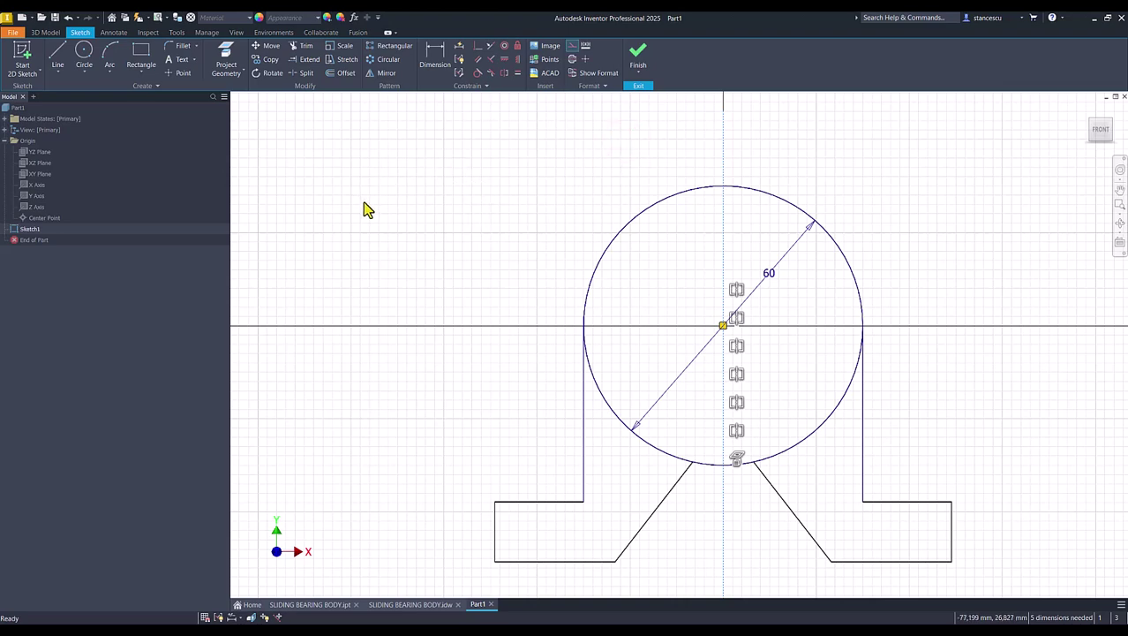
# Split the circle where the vertical side lines and the two slanted lines meet it.
pyautogui.click(304, 75)
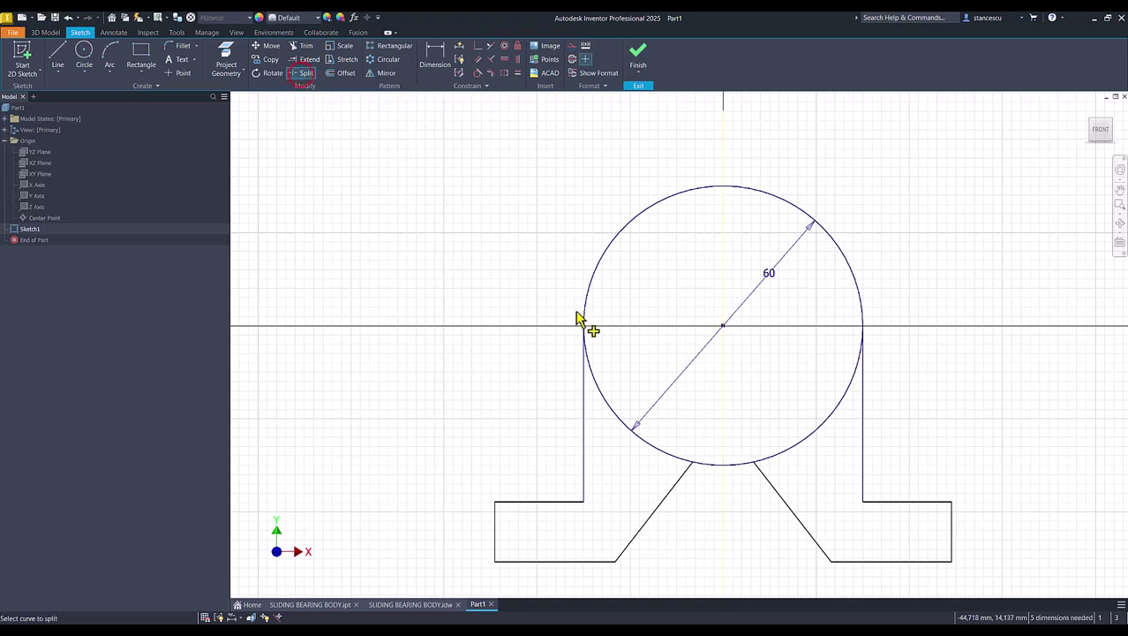
pyautogui.click(600, 395)
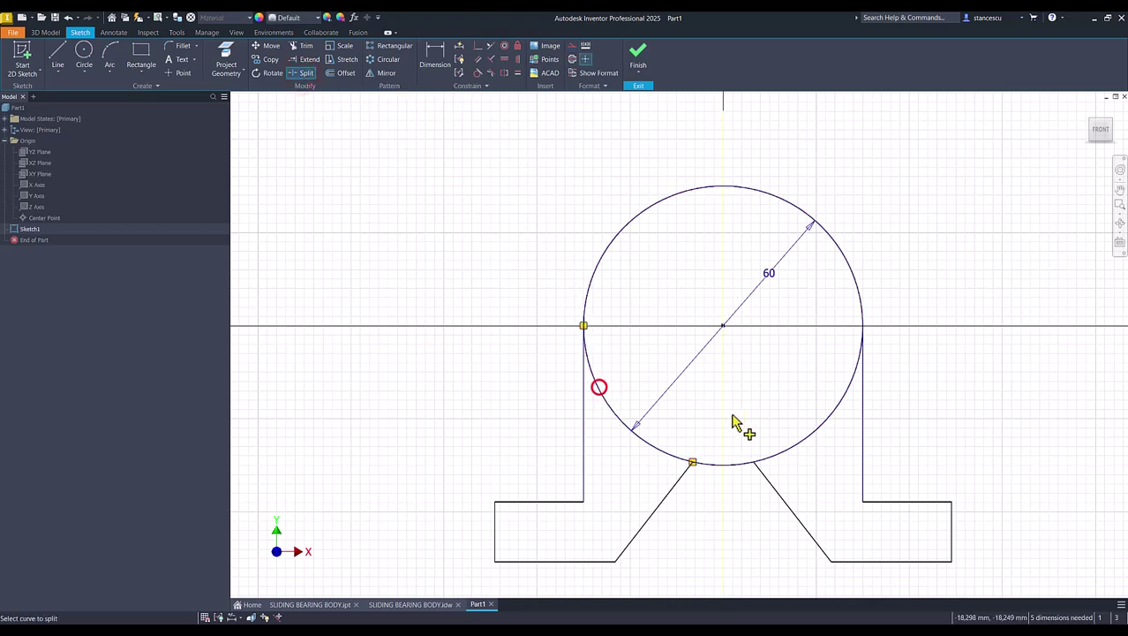
pyautogui.click(779, 456)
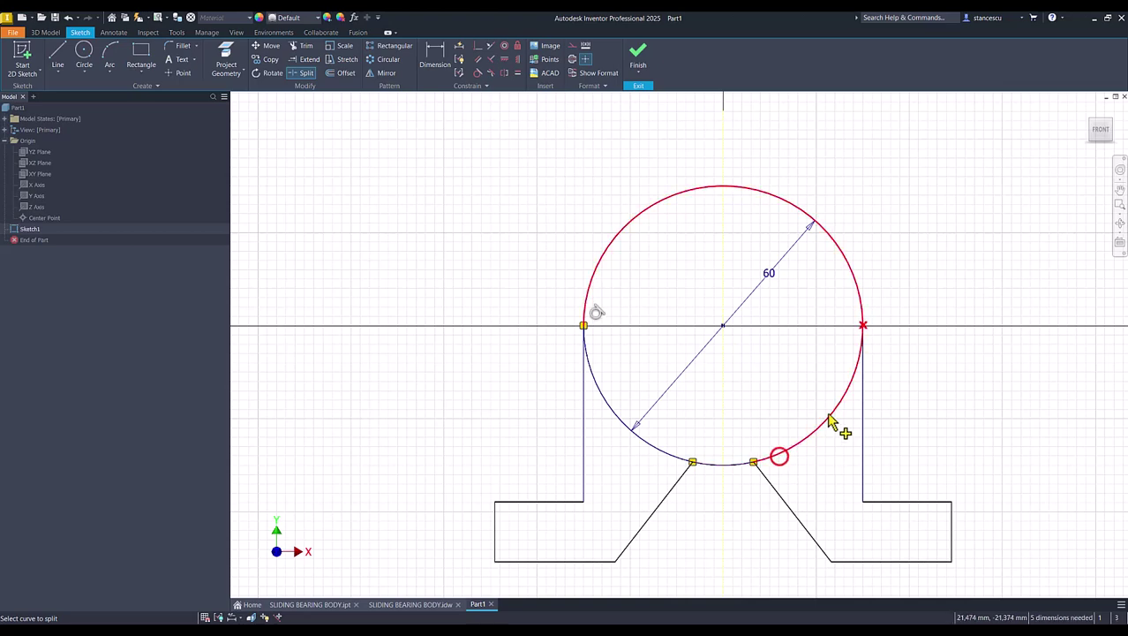
pyautogui.click(854, 380)
pyautogui.click(916, 374)
pyautogui.press('Escape')
# Convert the circle's two lower side arcs, between the vertical and slanted lines, to construction geometry.
pyautogui.moveTo(852, 420); pyautogui.dragTo(606, 454)
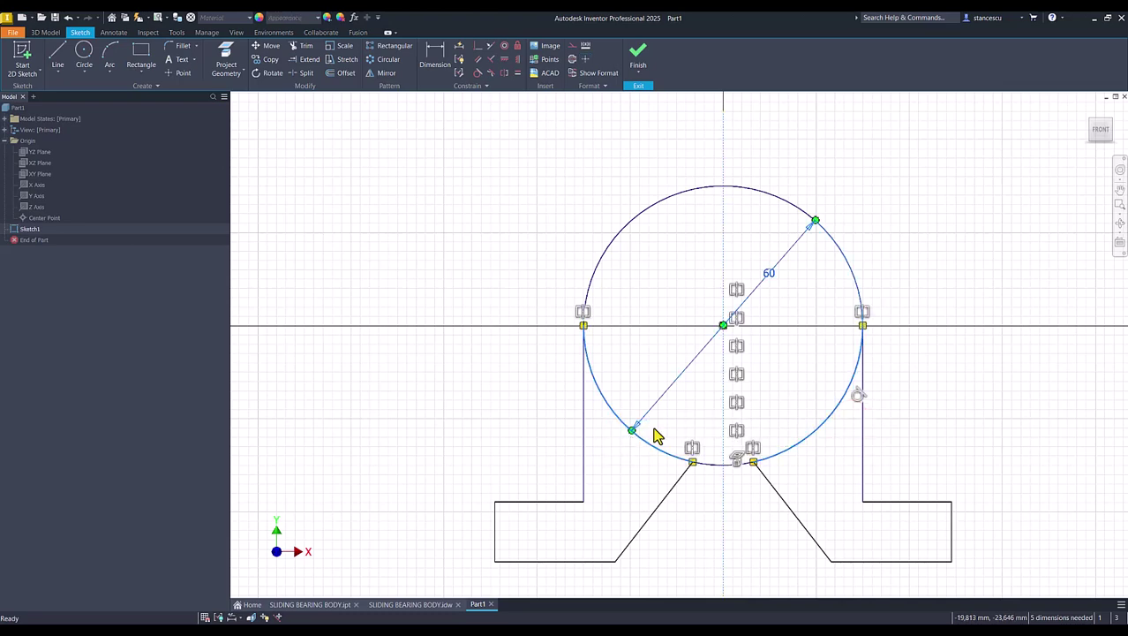
pyautogui.rightClick(923, 257)
pyautogui.click(972, 261)
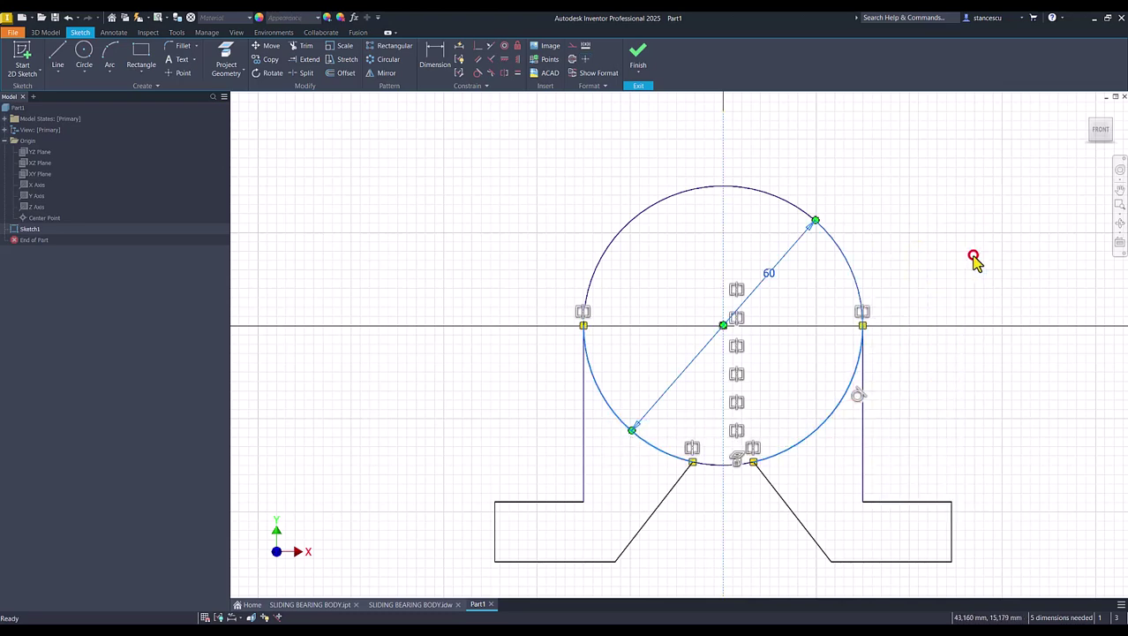
pyautogui.click(952, 212)
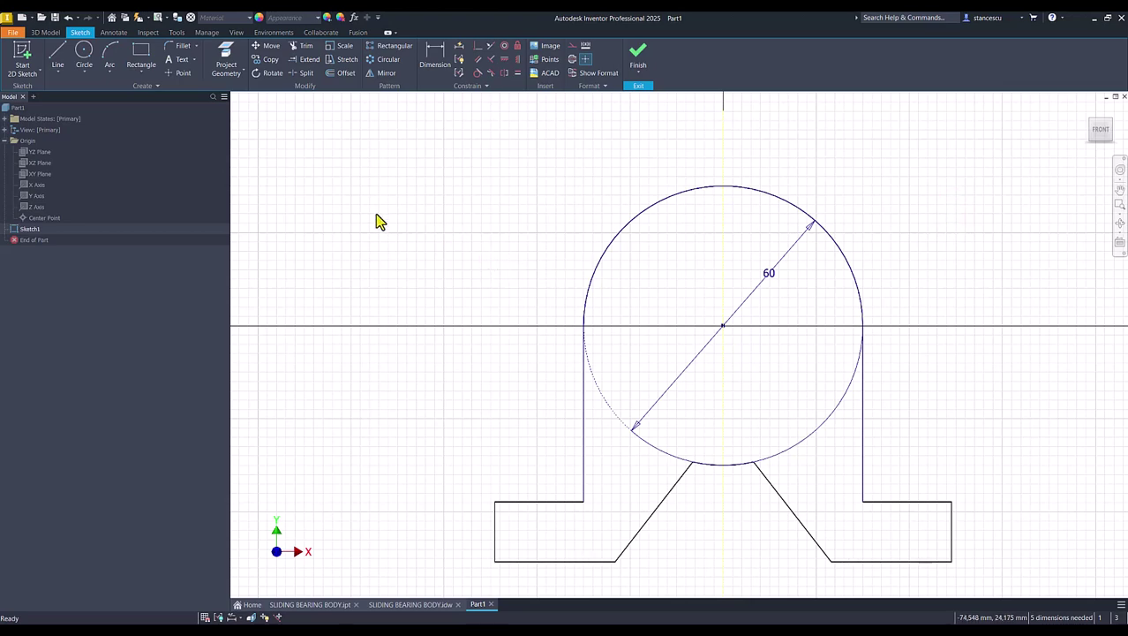
pyautogui.press('Home')
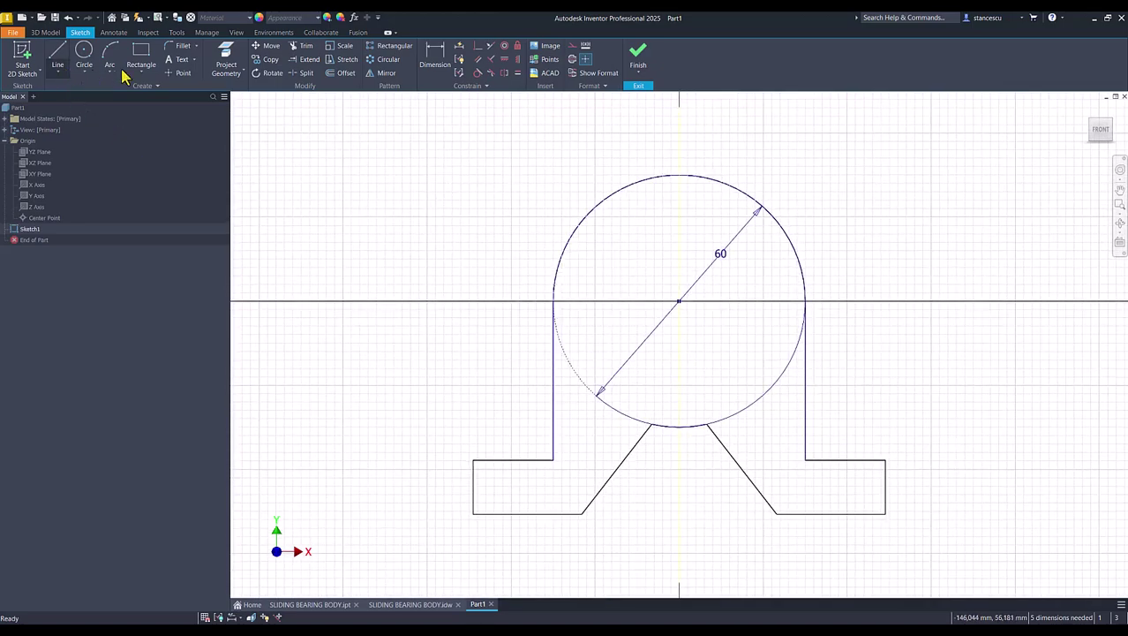
# Dimension the angle between the left foot's bottom line and its slanted line at 45 degrees.
pyautogui.click(434, 58)
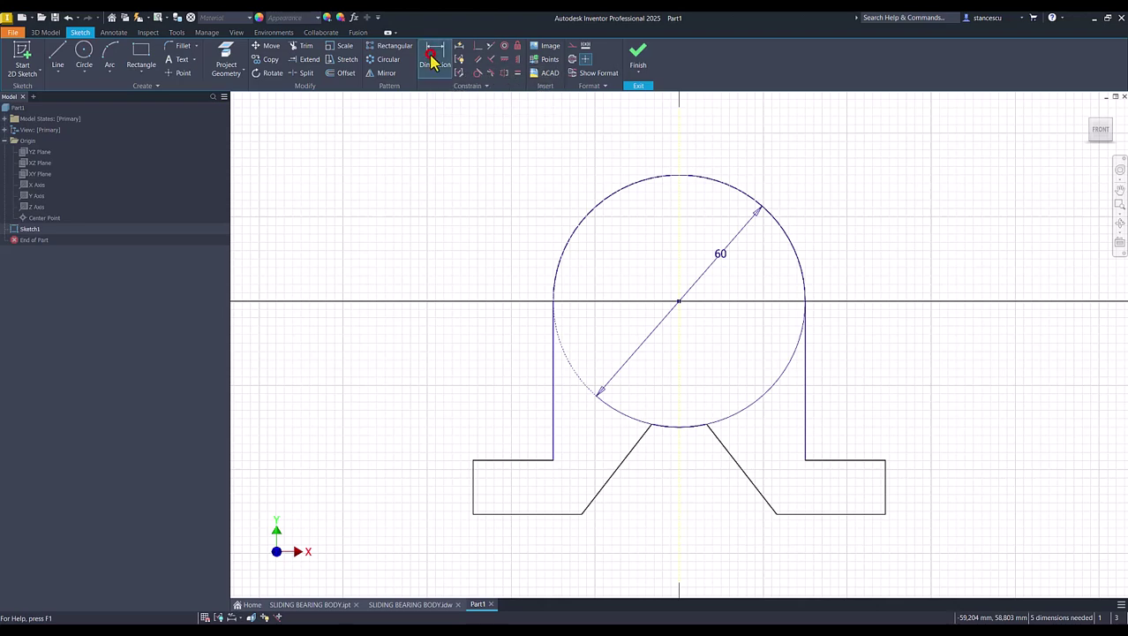
pyautogui.click(560, 513)
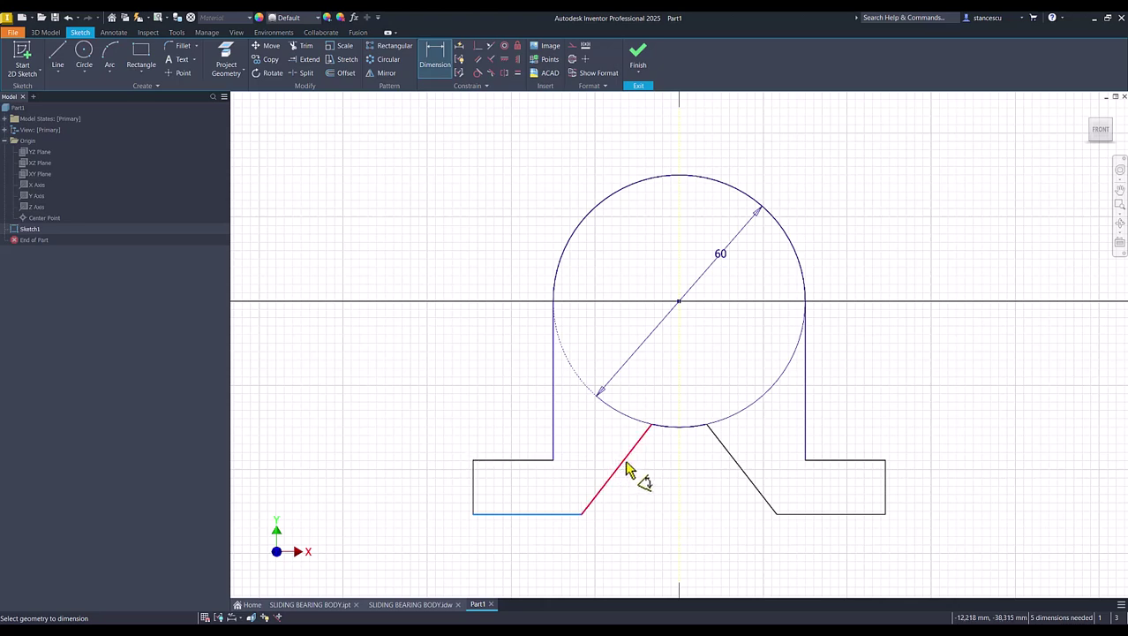
pyautogui.click(622, 468)
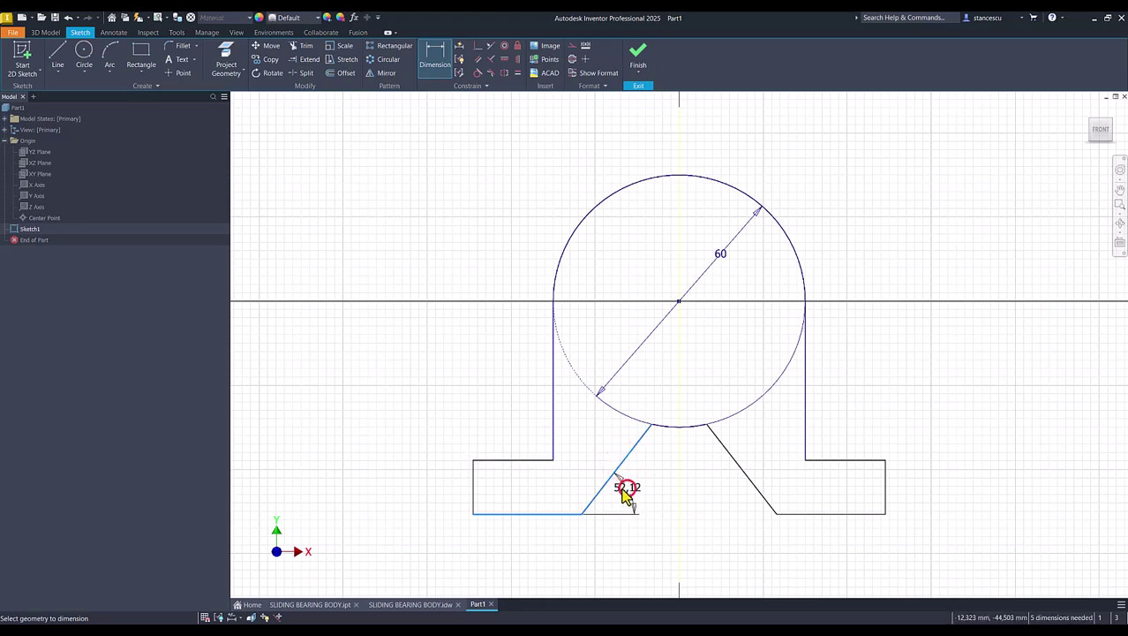
pyautogui.click(624, 496)
pyautogui.press('Return')
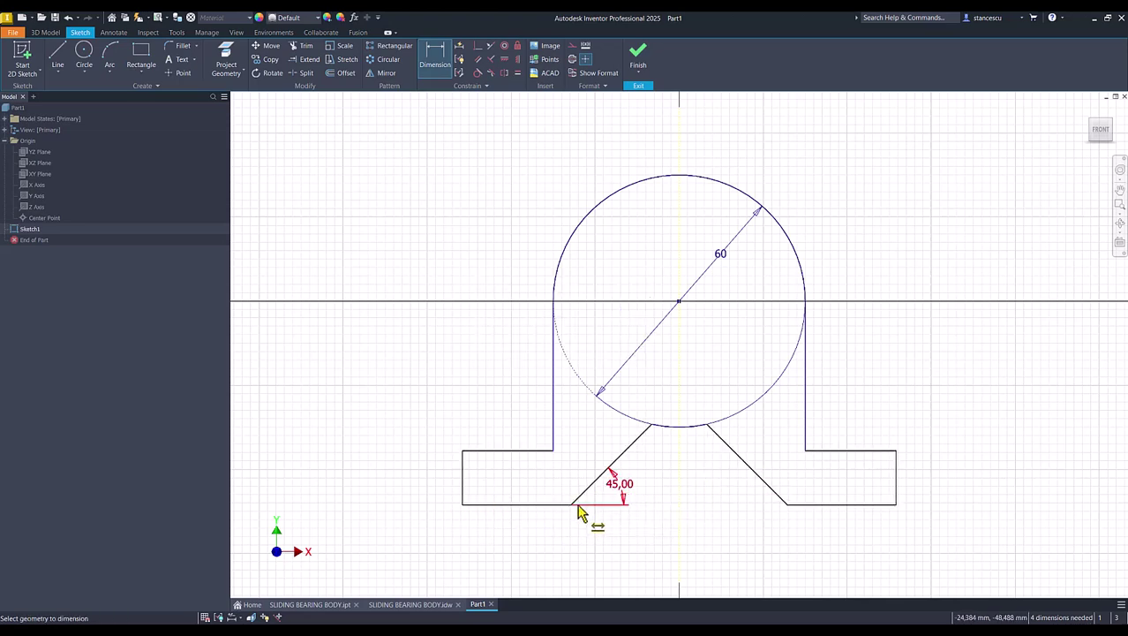
# Dimension the overall width between the outer vertical lines of the two feet at 80 mm.
pyautogui.click(466, 474)
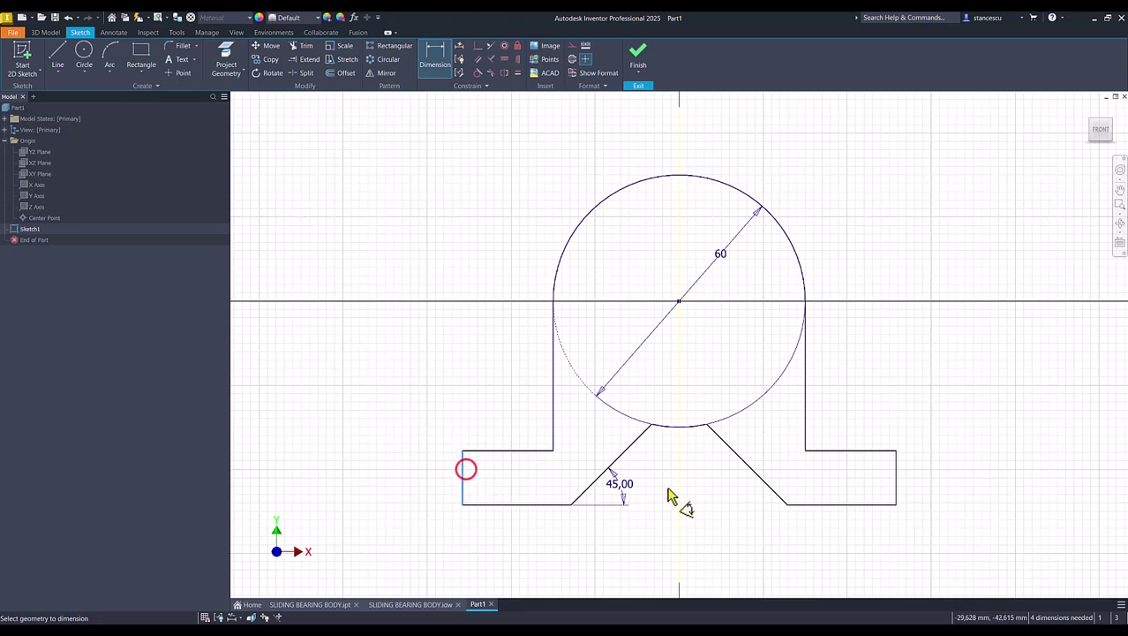
pyautogui.click(895, 477)
pyautogui.click(690, 571)
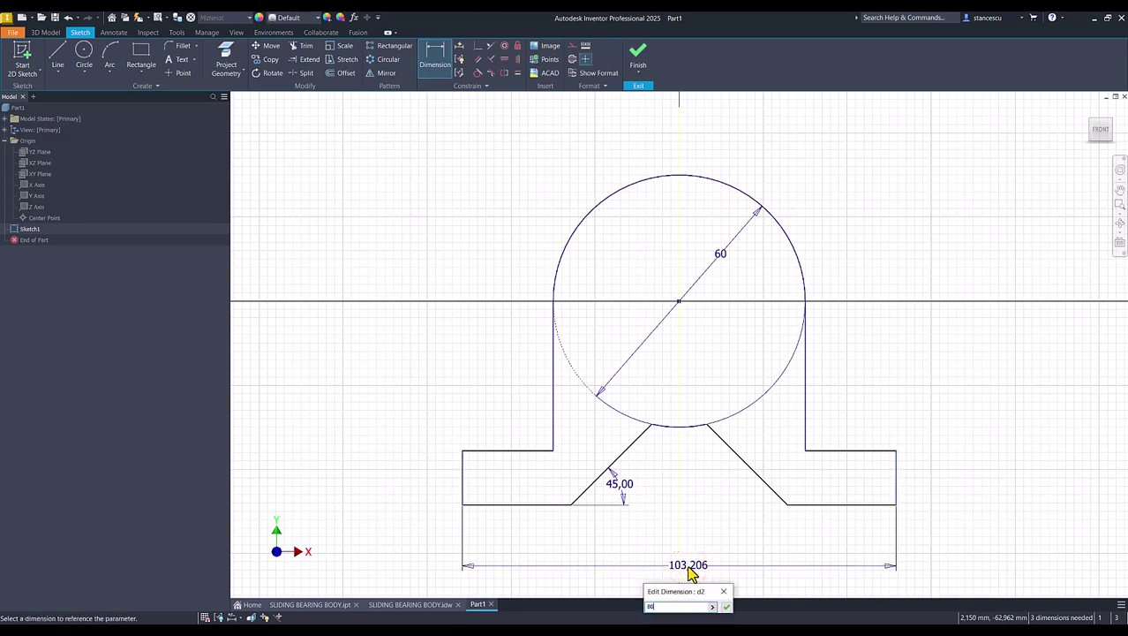
pyautogui.write('80')
pyautogui.press('Return')
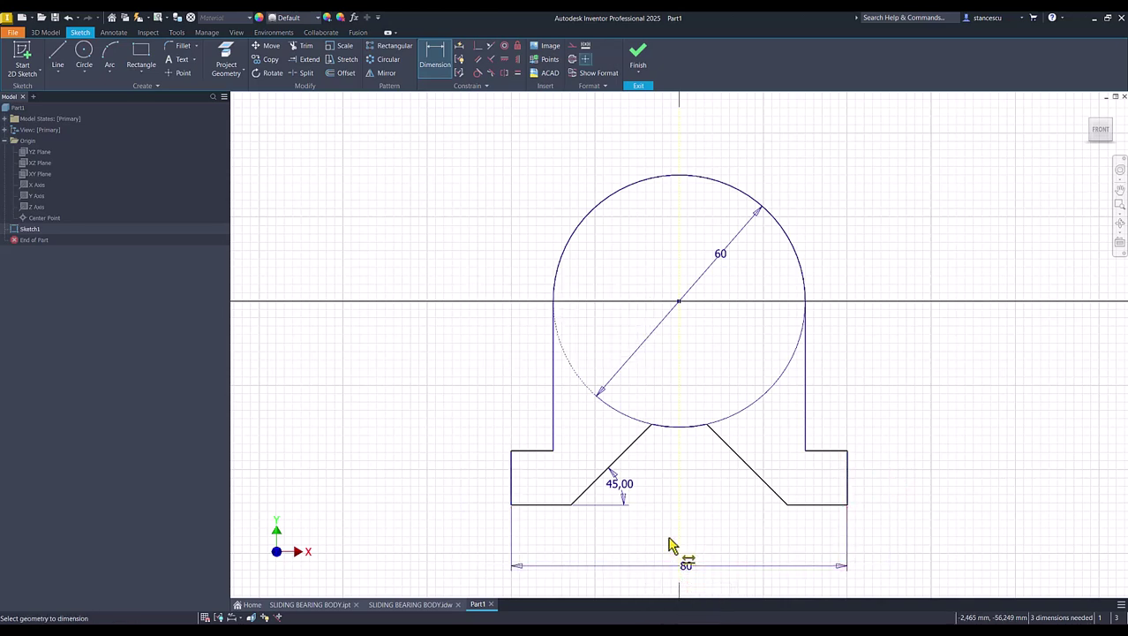
# Dimension the distance between the lower endpoints of the two slanted lines at 62 mm.
pyautogui.click(570, 506)
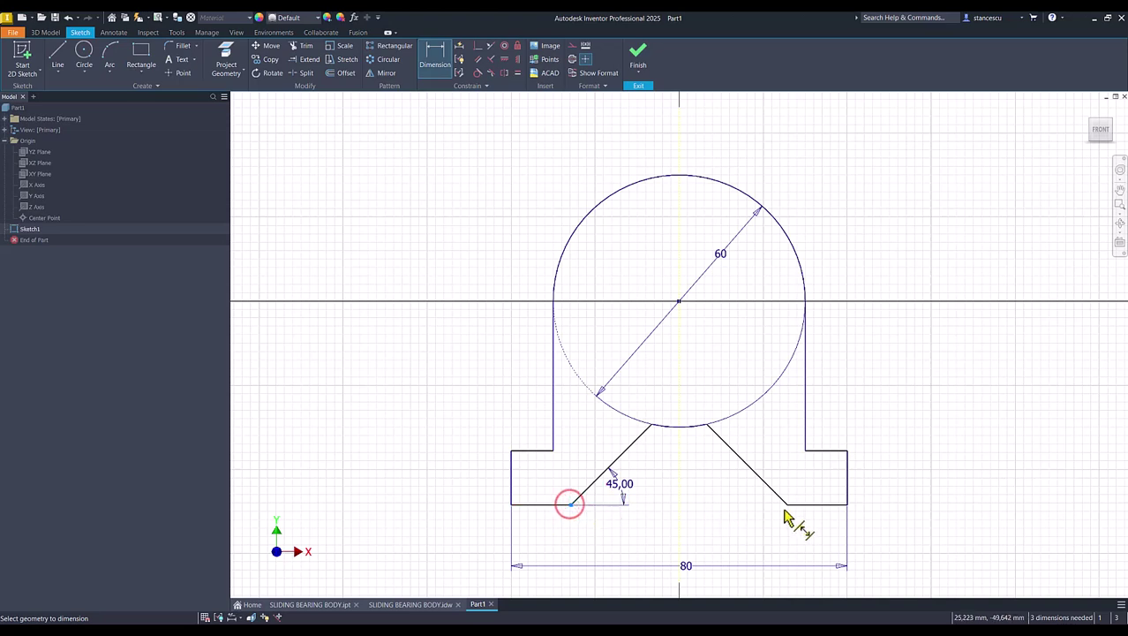
pyautogui.click(785, 506)
pyautogui.click(716, 532)
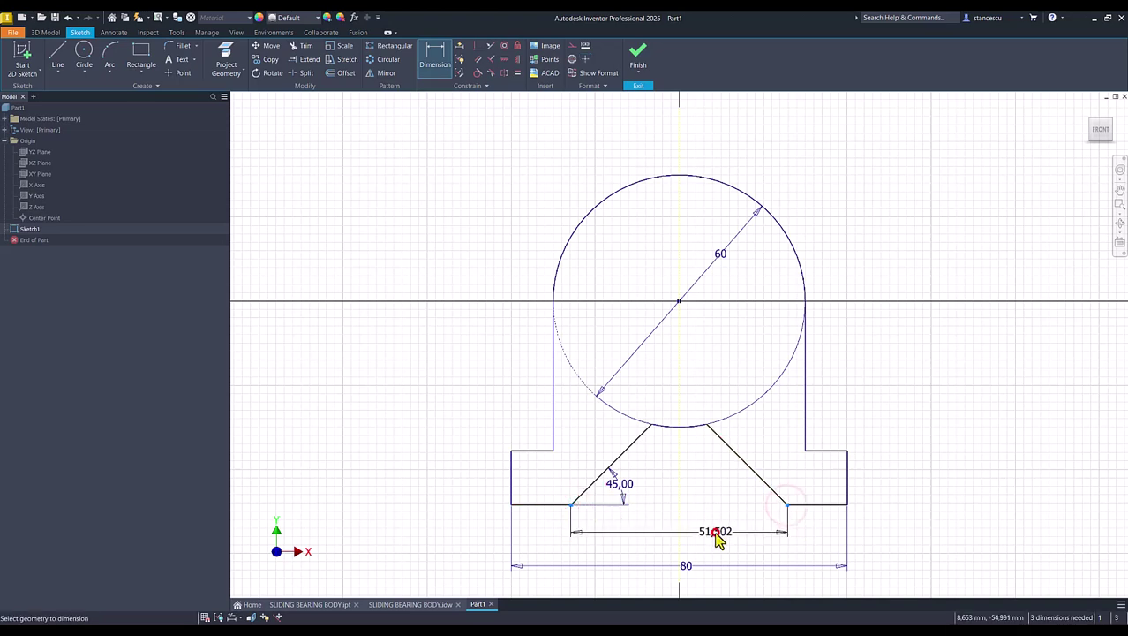
pyautogui.press('Return')
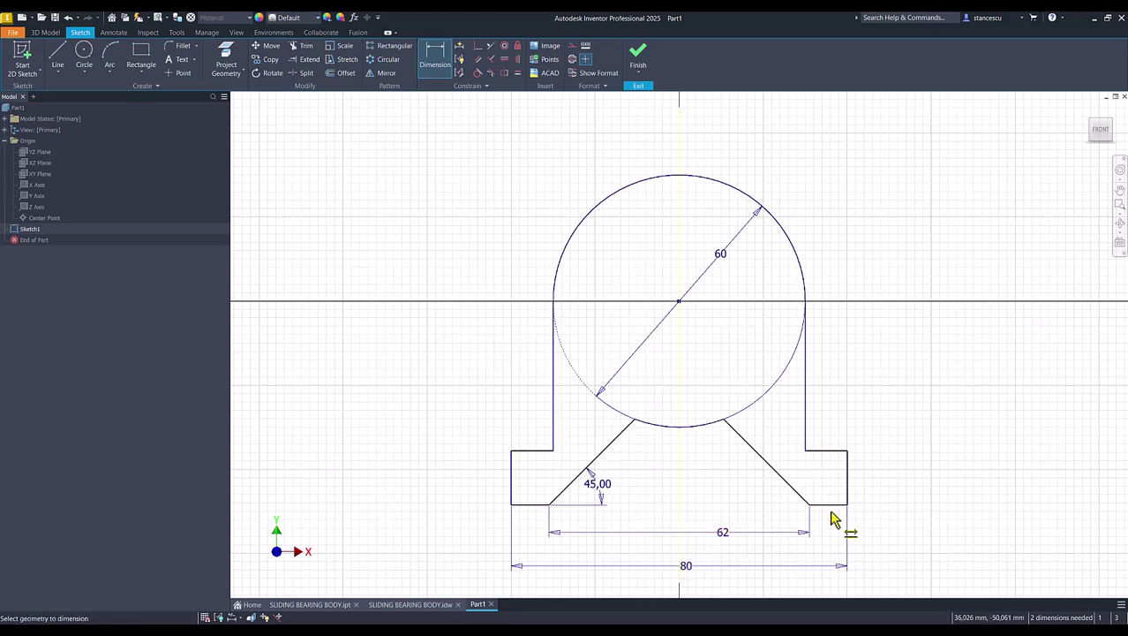
# Dimension the height of the right foot's outer vertical line at 15 mm.
pyautogui.click(853, 473)
pyautogui.click(880, 472)
pyautogui.write('15')
pyautogui.press('Return')
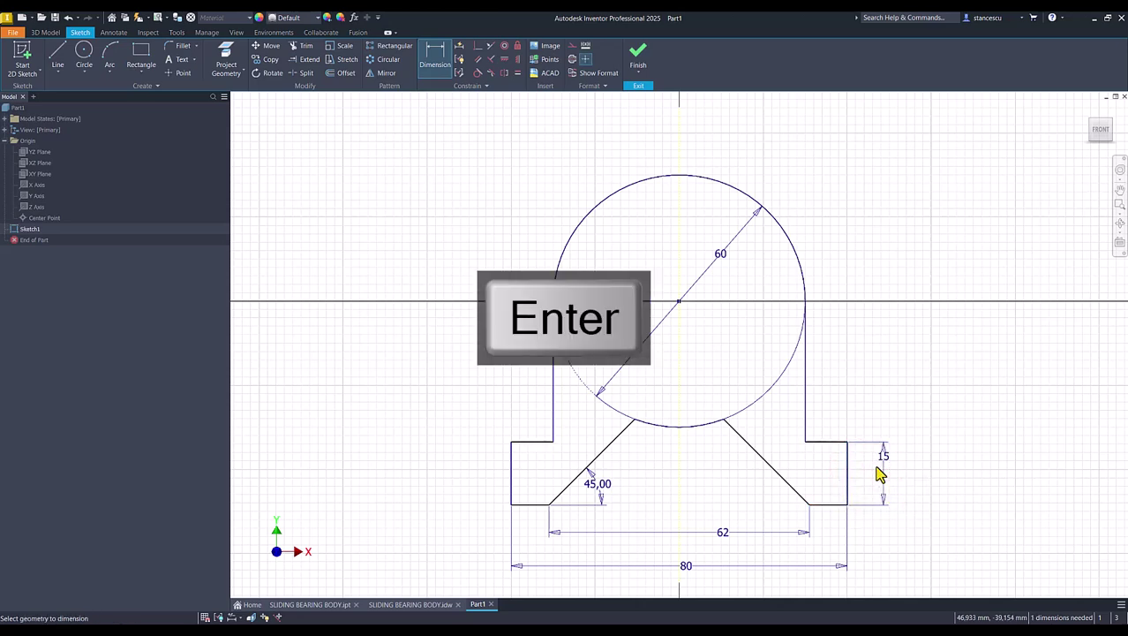
# Dimension the vertical distance from the circle's center to the right foot's bottom line at 45 mm.
pyautogui.click(835, 507)
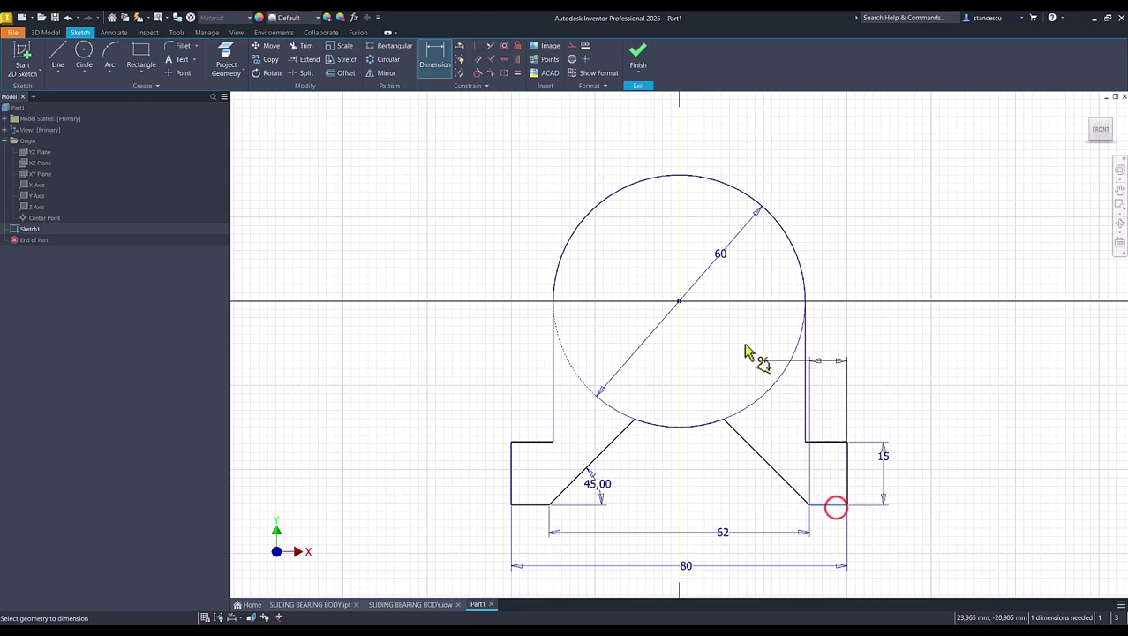
pyautogui.click(679, 306)
pyautogui.click(931, 389)
pyautogui.write('45')
pyautogui.press('Return')
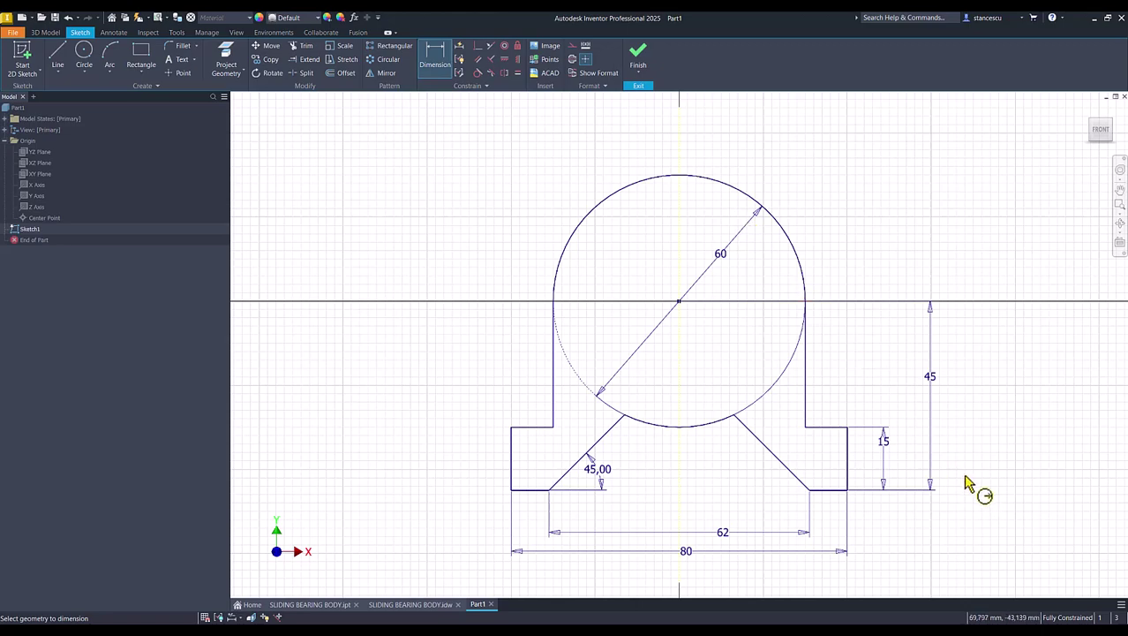
# Finish the sketch and extrude the front profile symmetrically by a total of 10 mm.
pyautogui.click(637, 58)
pyautogui.press('Num_Lock')
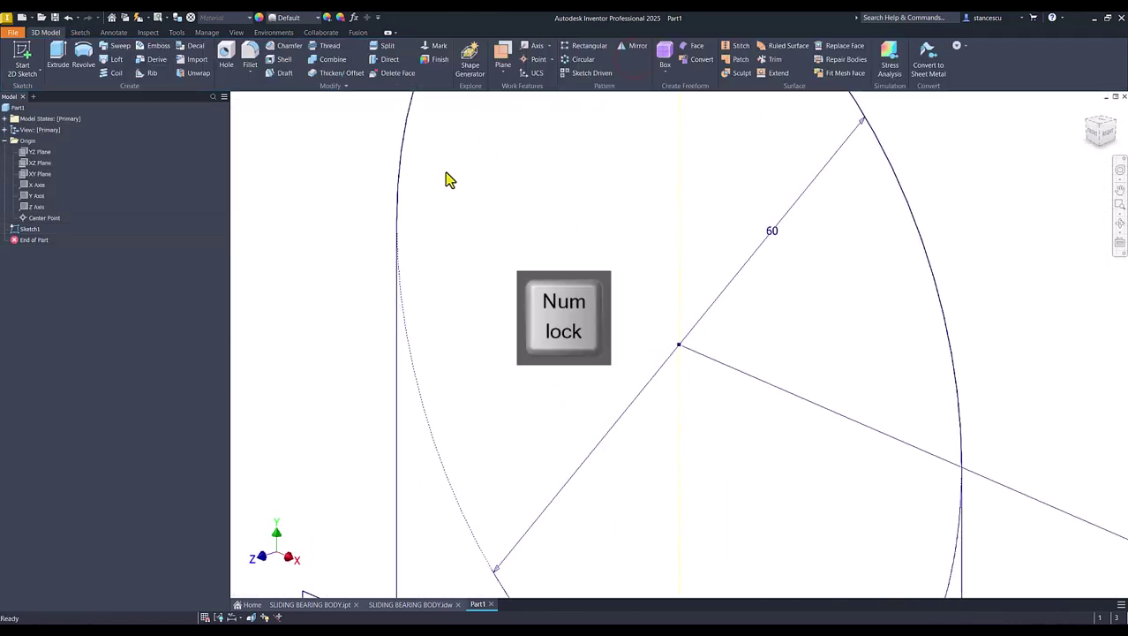
pyautogui.press('F6')
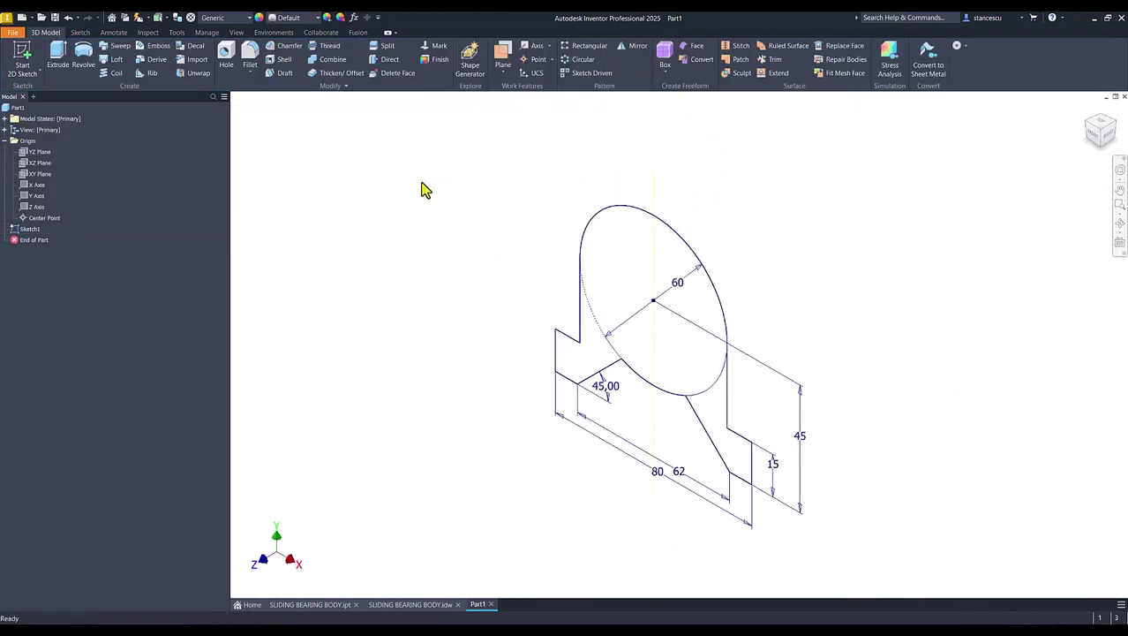
pyautogui.click(55, 56)
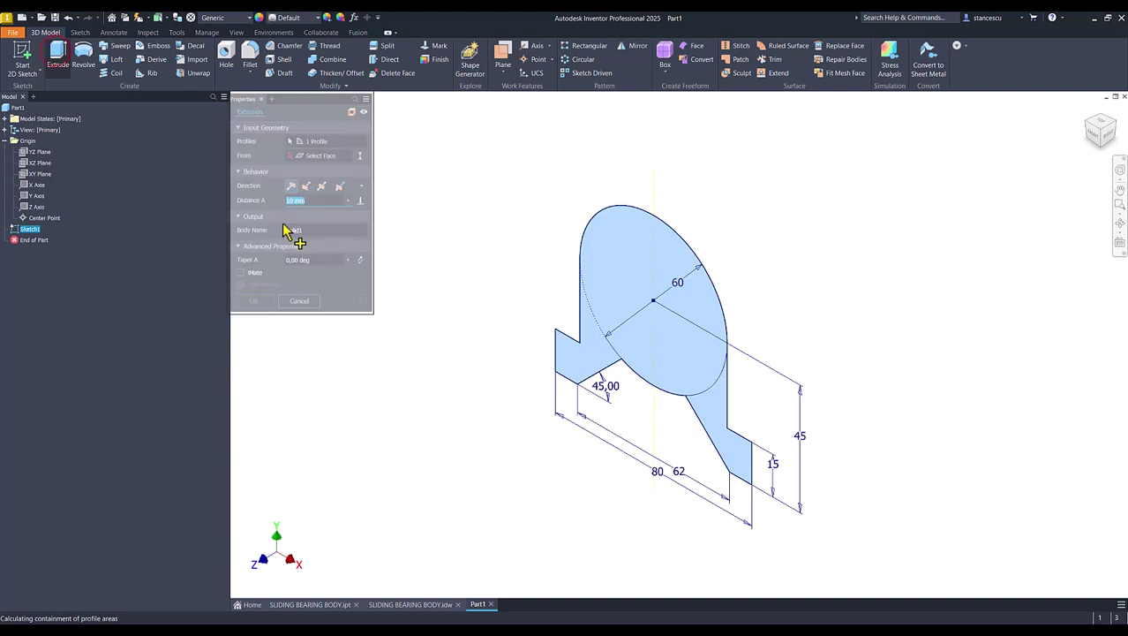
pyautogui.click(322, 186)
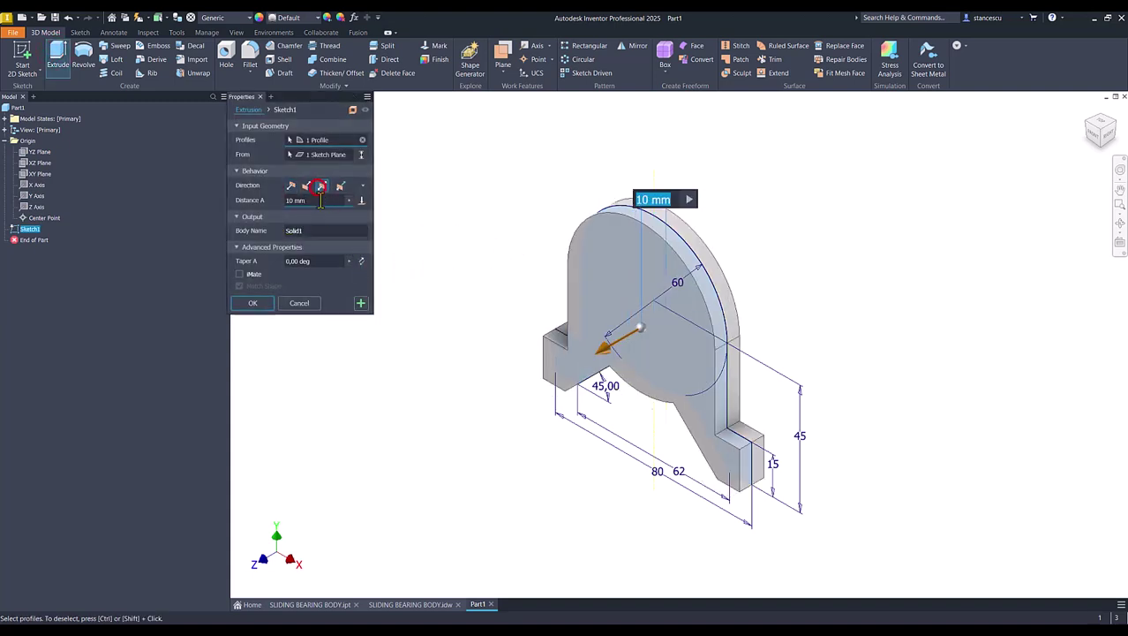
pyautogui.click(252, 304)
pyautogui.click(375, 289)
pyautogui.press('F6')
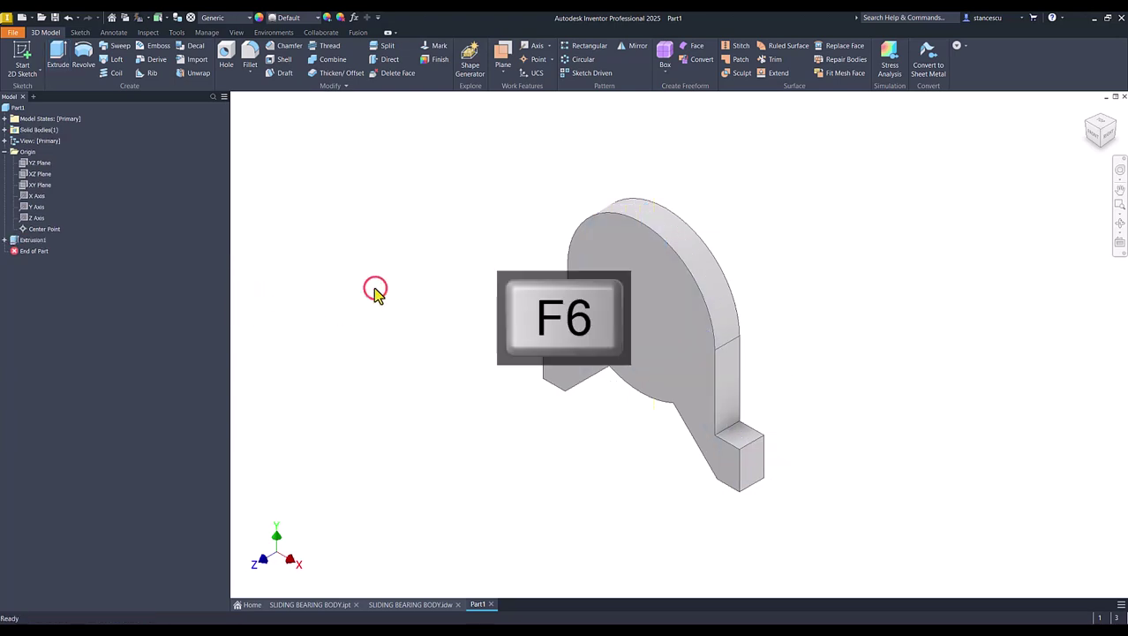
# Check the foot dimensions in the SLIDING BEARING BODY.idw drawing and start a sketch on the left foot's upper face in Part1.
pyautogui.click(398, 604)
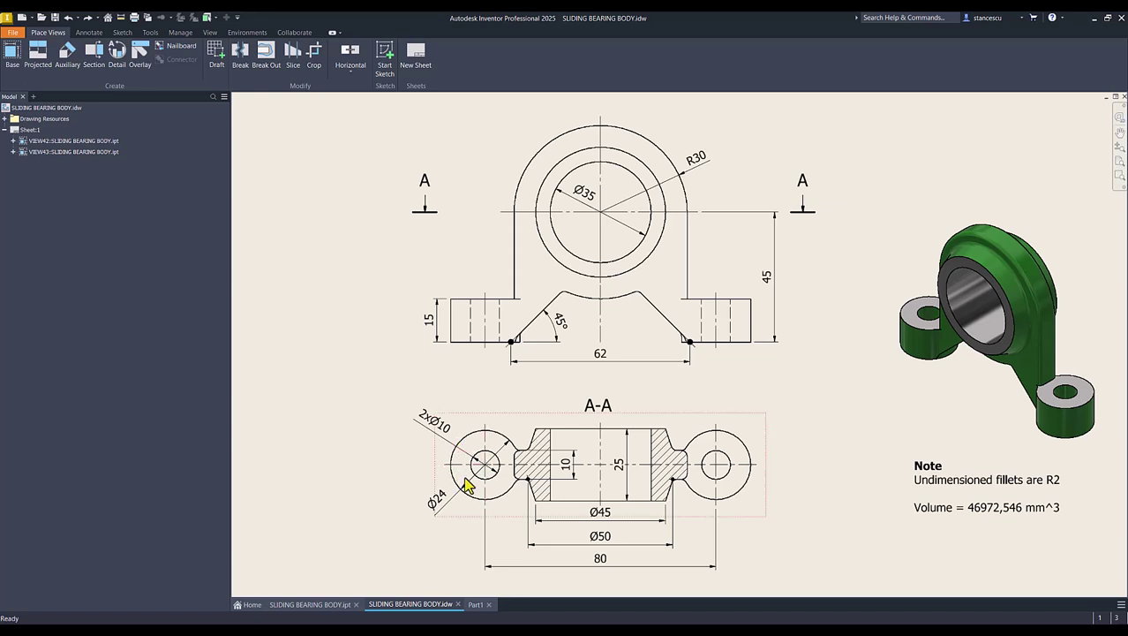
pyautogui.click(603, 566)
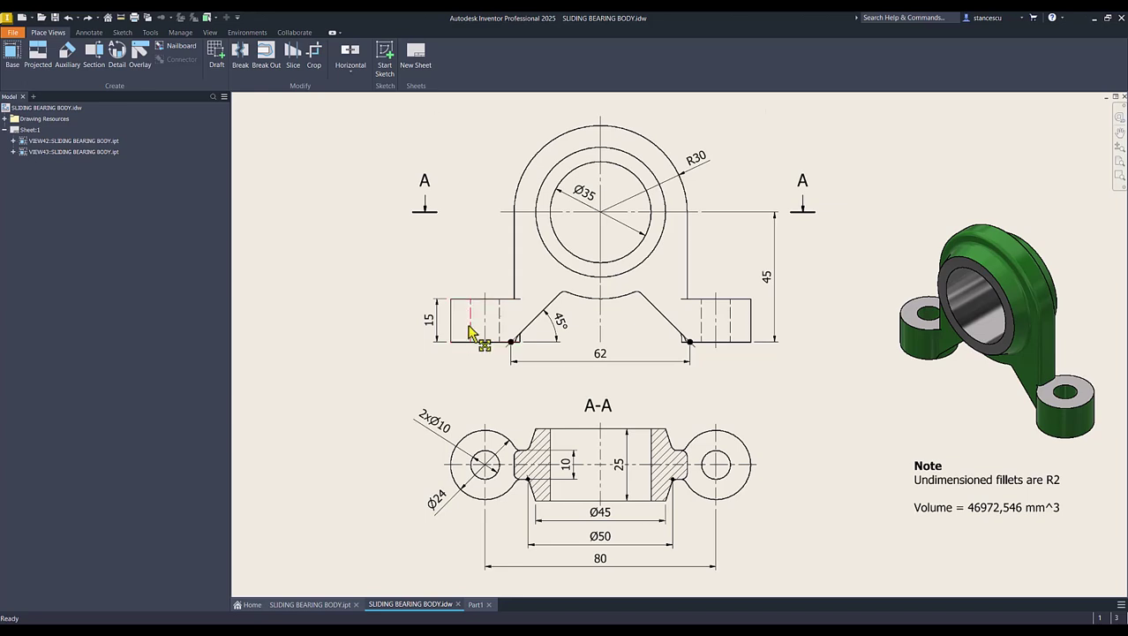
pyautogui.click(475, 605)
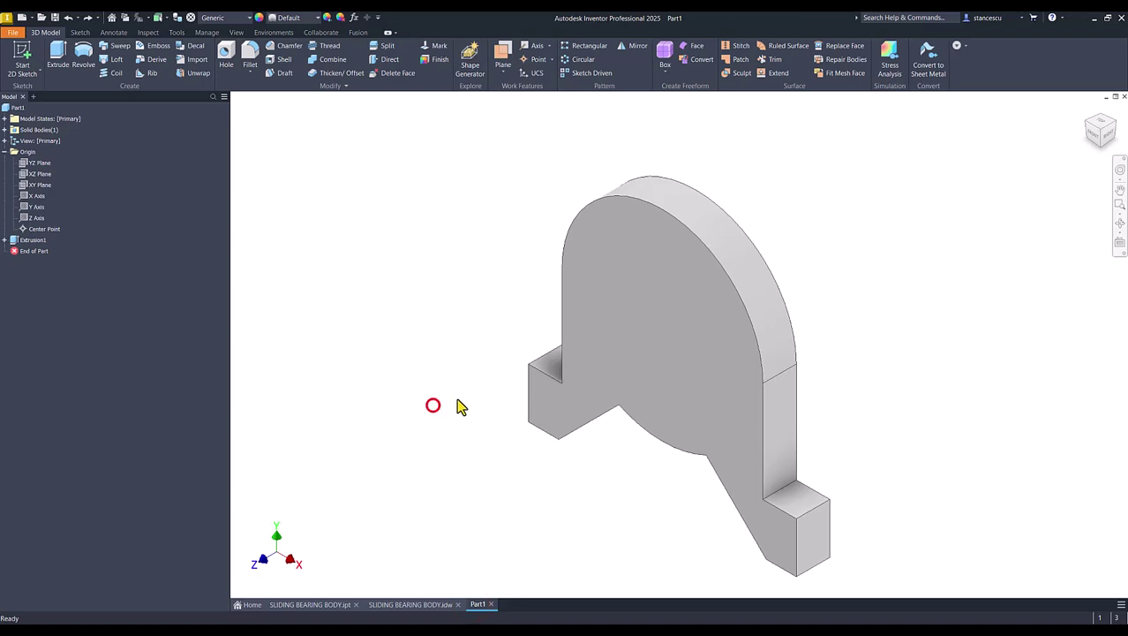
pyautogui.click(549, 364)
pyautogui.click(629, 354)
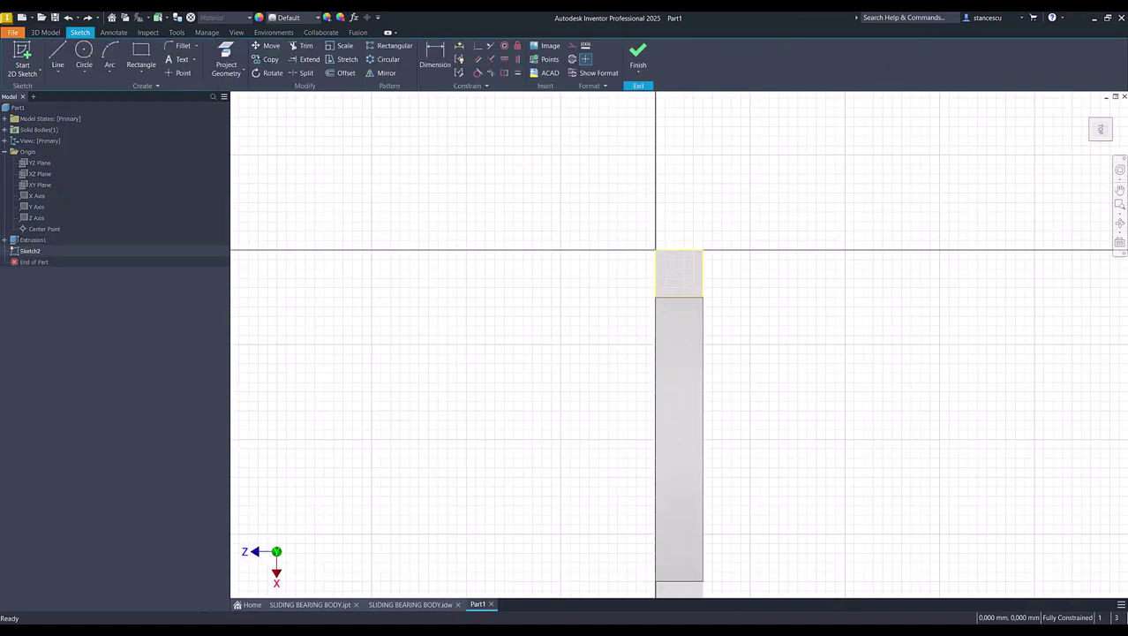
pyautogui.click(1117, 111)
pyautogui.press('Num_Lock')
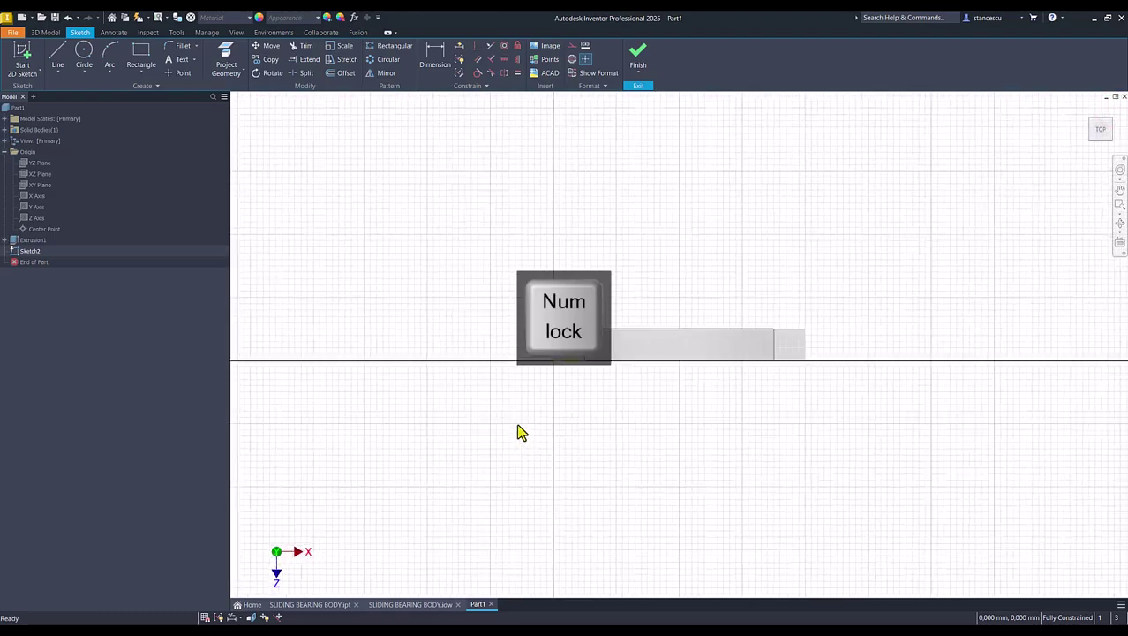
pyautogui.press('Home')
pyautogui.scroll(-3, 348, 466)
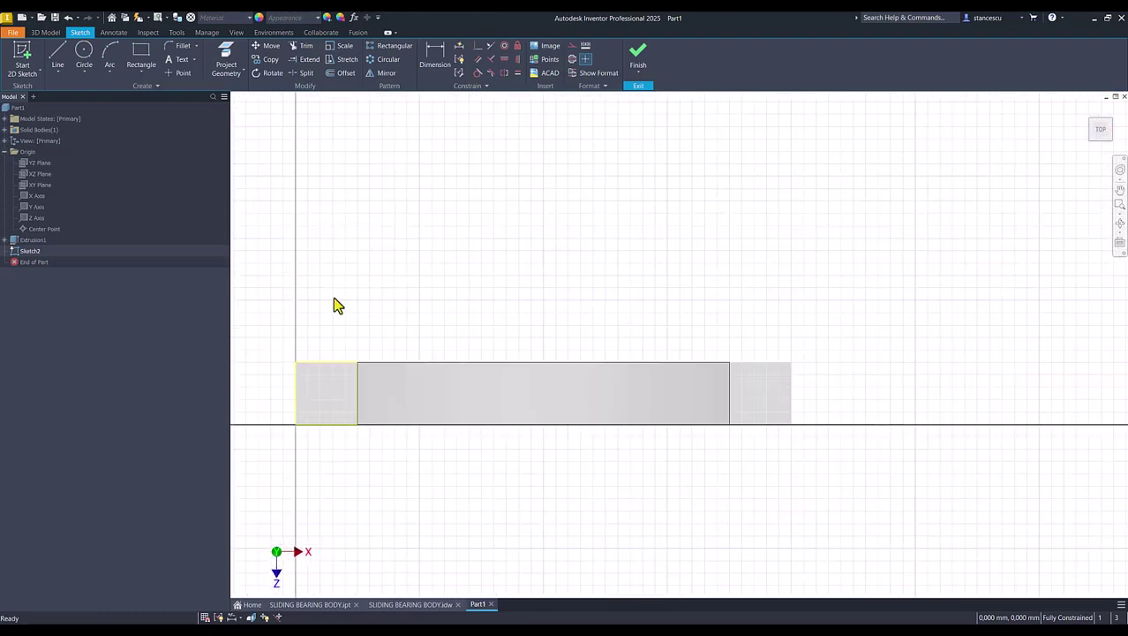
pyautogui.moveTo(344, 282); pyautogui.dragTo(398, 259, button='middle')
# Sketch a 24 mm diameter circle centered on the midpoint of the left foot's outer edge and finish the sketch.
pyautogui.click(85, 65)
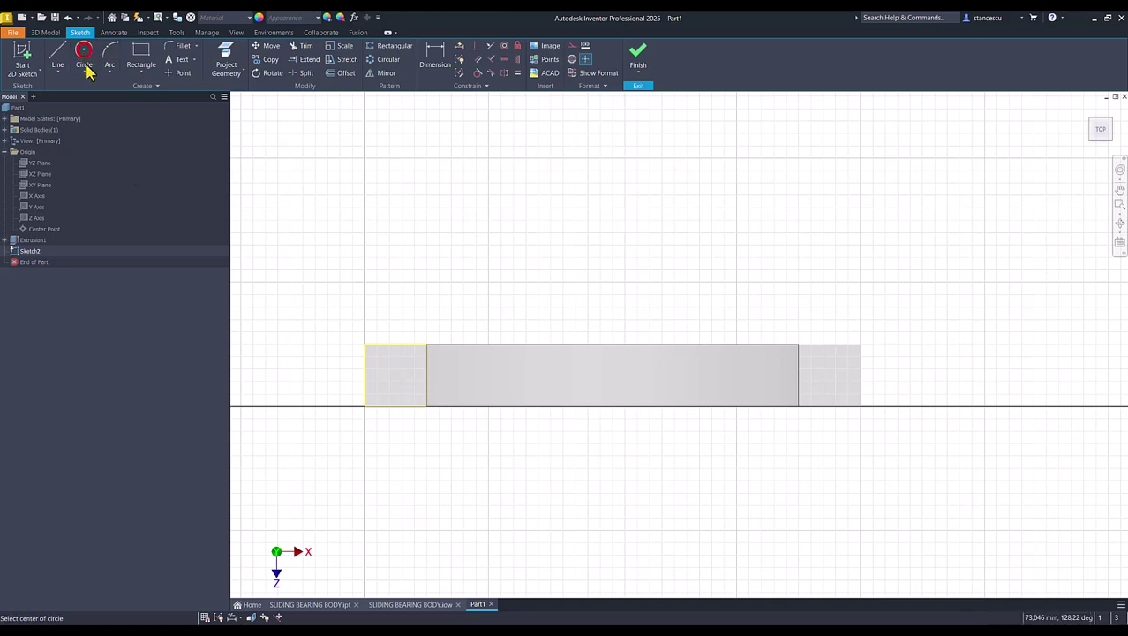
pyautogui.click(365, 374)
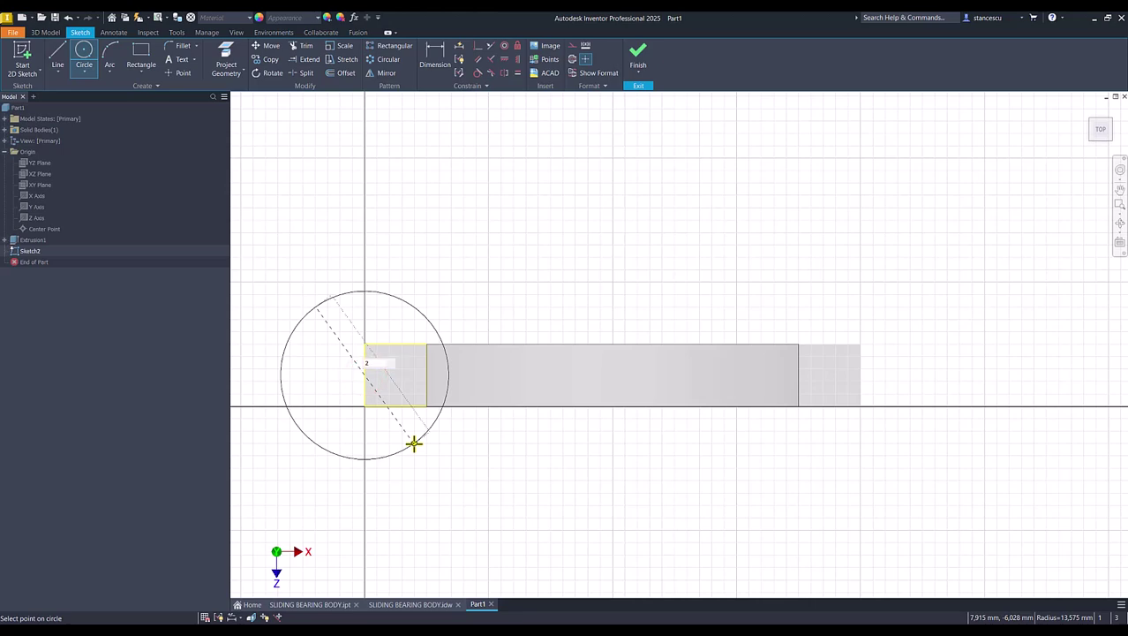
pyautogui.write('24')
pyautogui.press('Return')
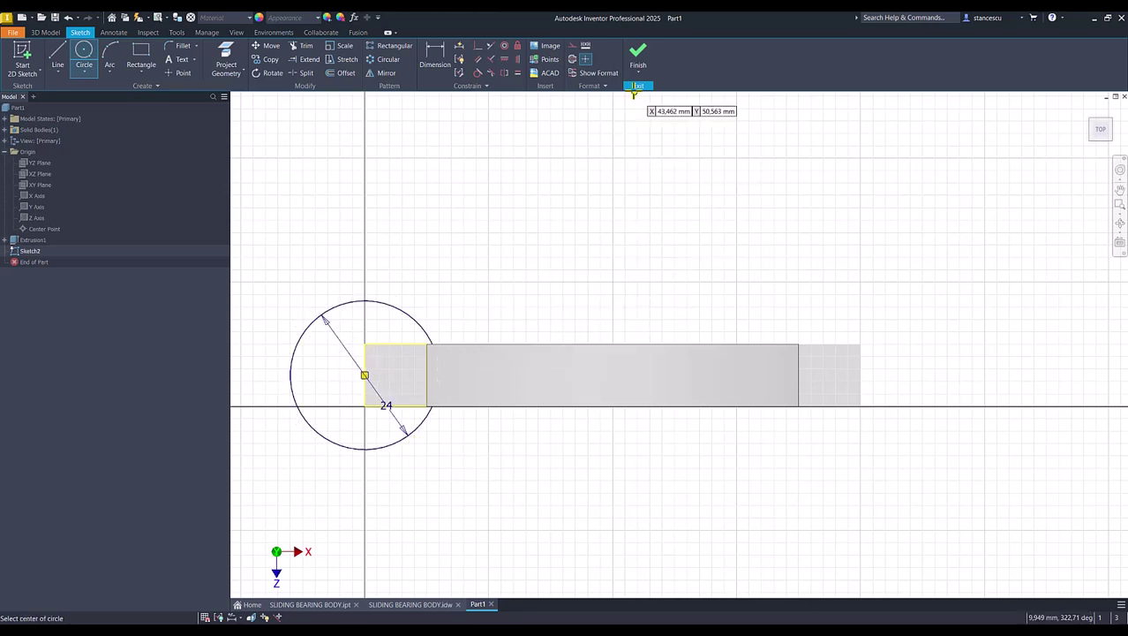
pyautogui.click(639, 62)
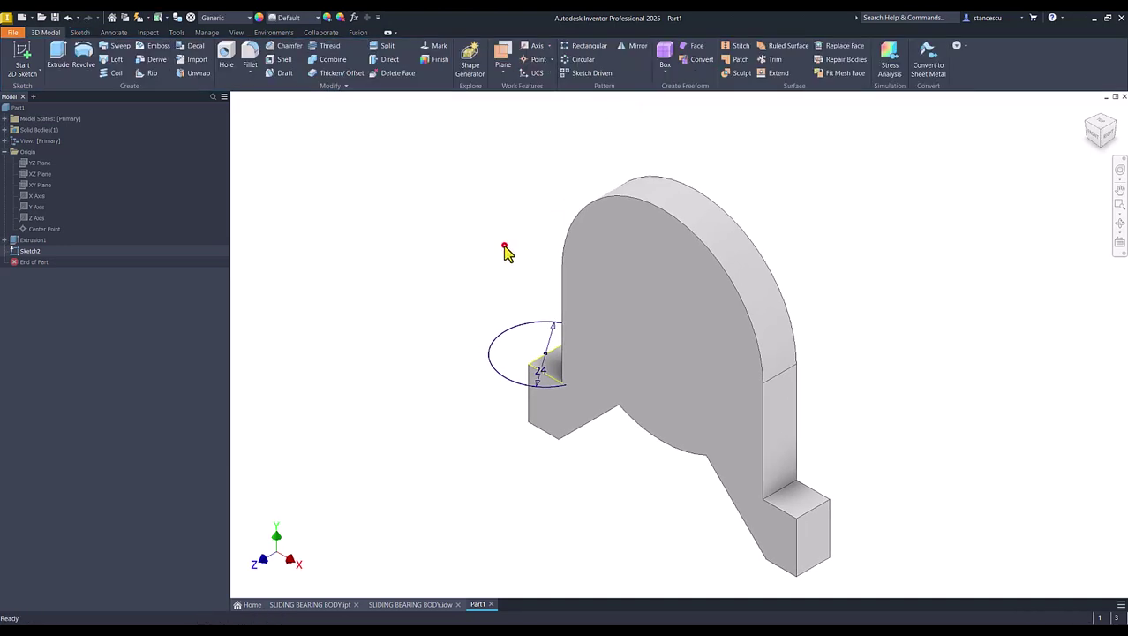
# Extrude both regions of the 24 mm circle down to the left foot's bottom face, joined to the body.
pyautogui.click(58, 56)
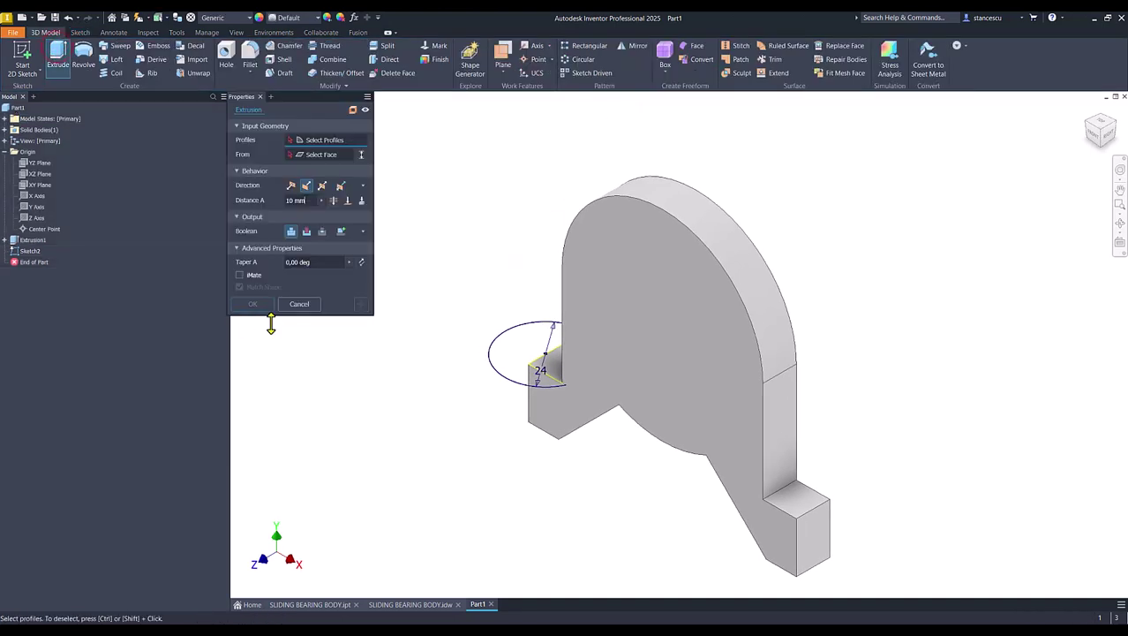
pyautogui.click(512, 363)
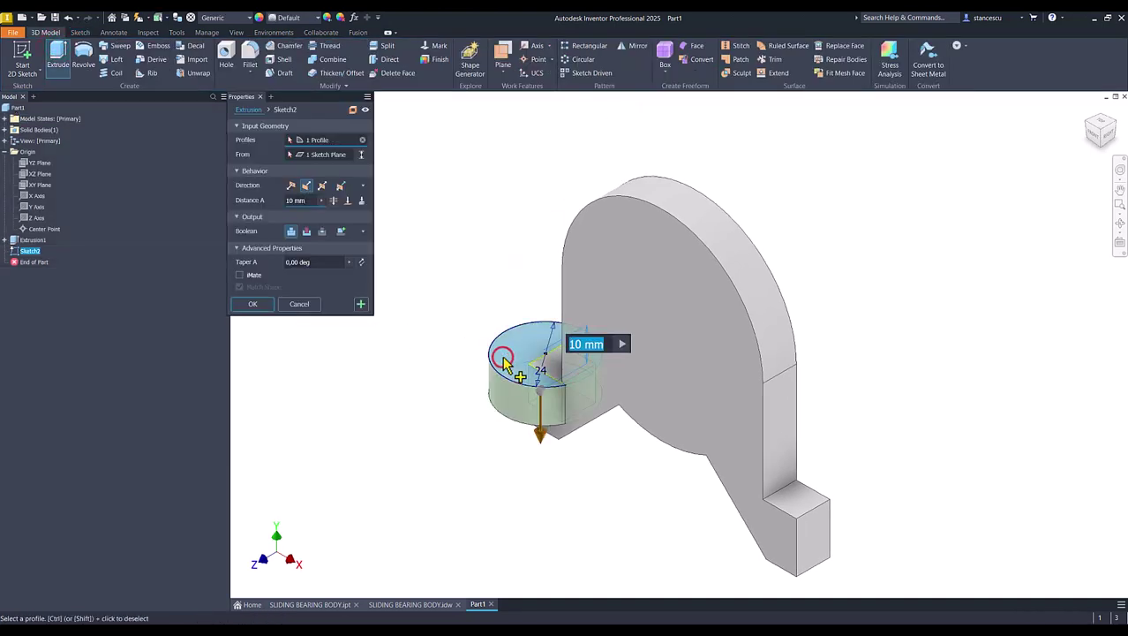
pyautogui.click(551, 369)
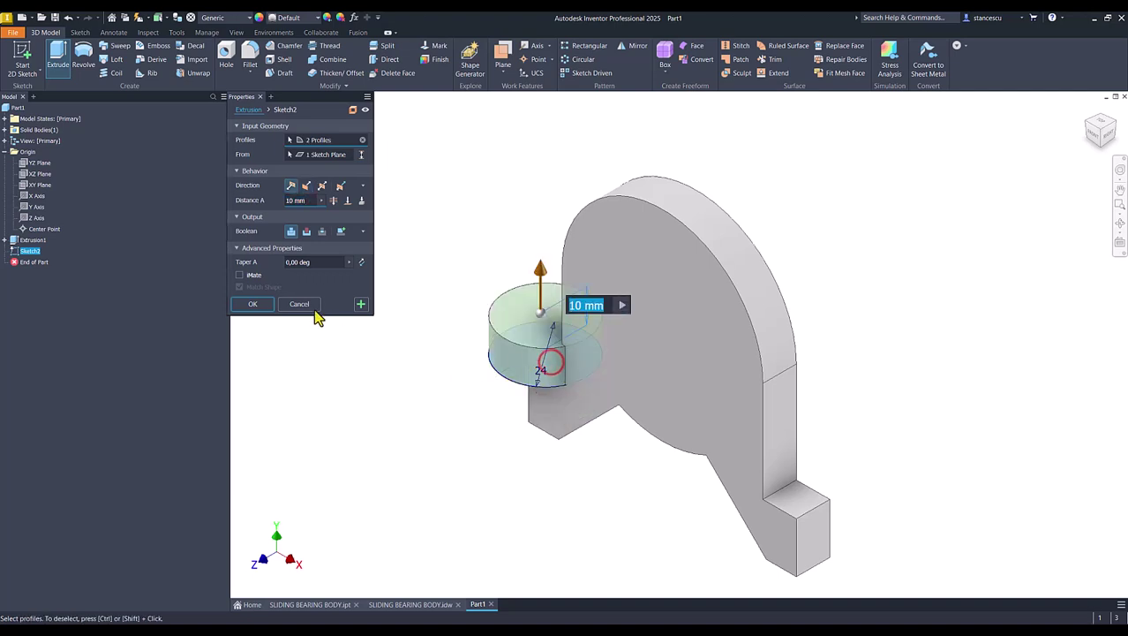
pyautogui.click(348, 201)
pyautogui.keyDown('shift'); pyautogui.moveTo(590, 519); pyautogui.dragTo(557, 496, button='middle'); pyautogui.keyUp('shift')
pyautogui.click(562, 486)
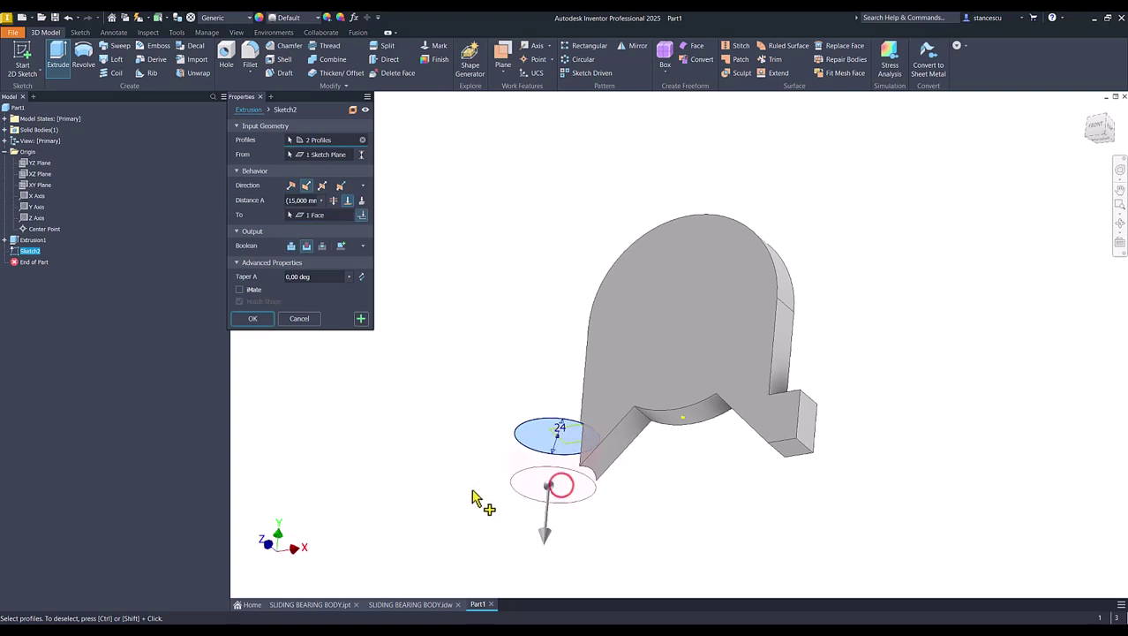
pyautogui.click(291, 246)
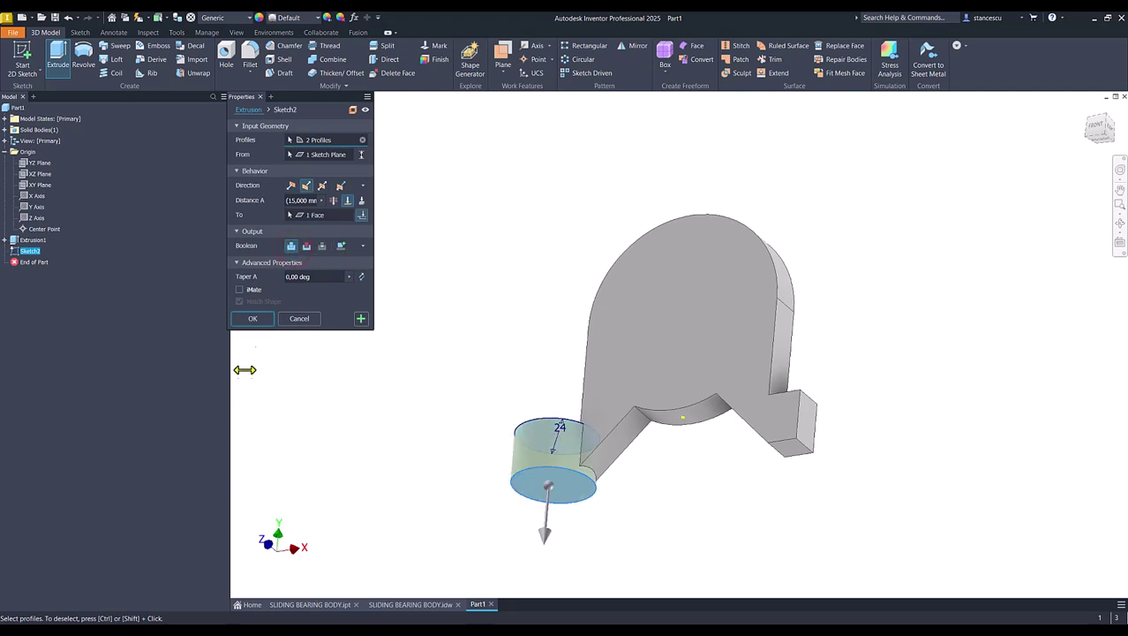
pyautogui.click(252, 320)
pyautogui.press('F6')
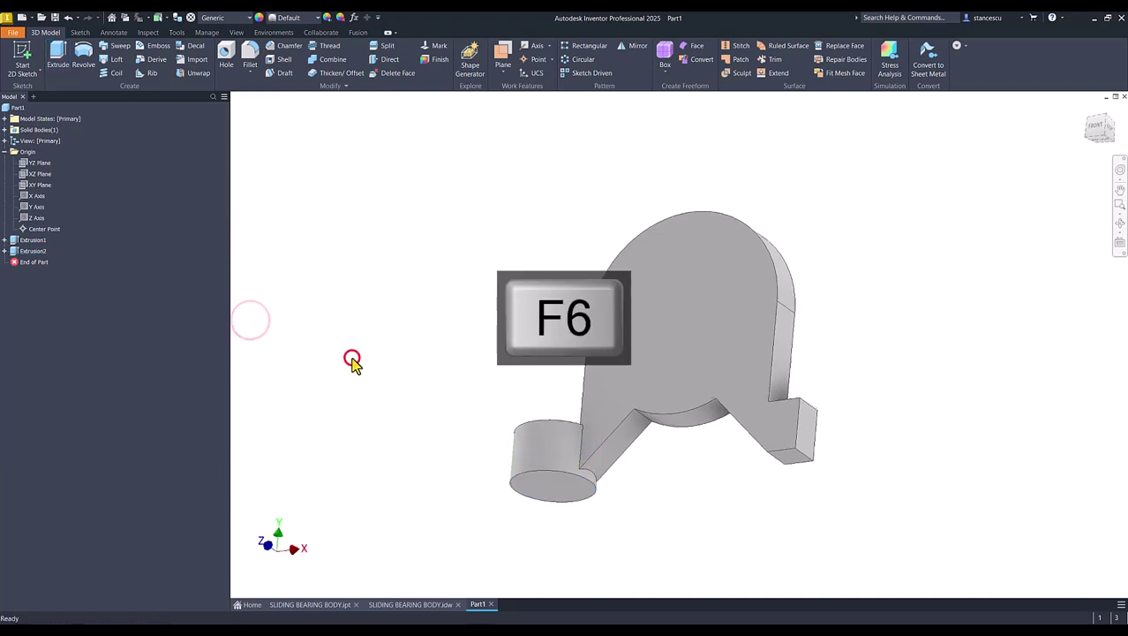
pyautogui.click(352, 356)
# Check the foot hole callout in the SLIDING BEARING BODY.idw drawing and place a hole in Part1 concentric with the left boss's top face.
pyautogui.click(412, 605)
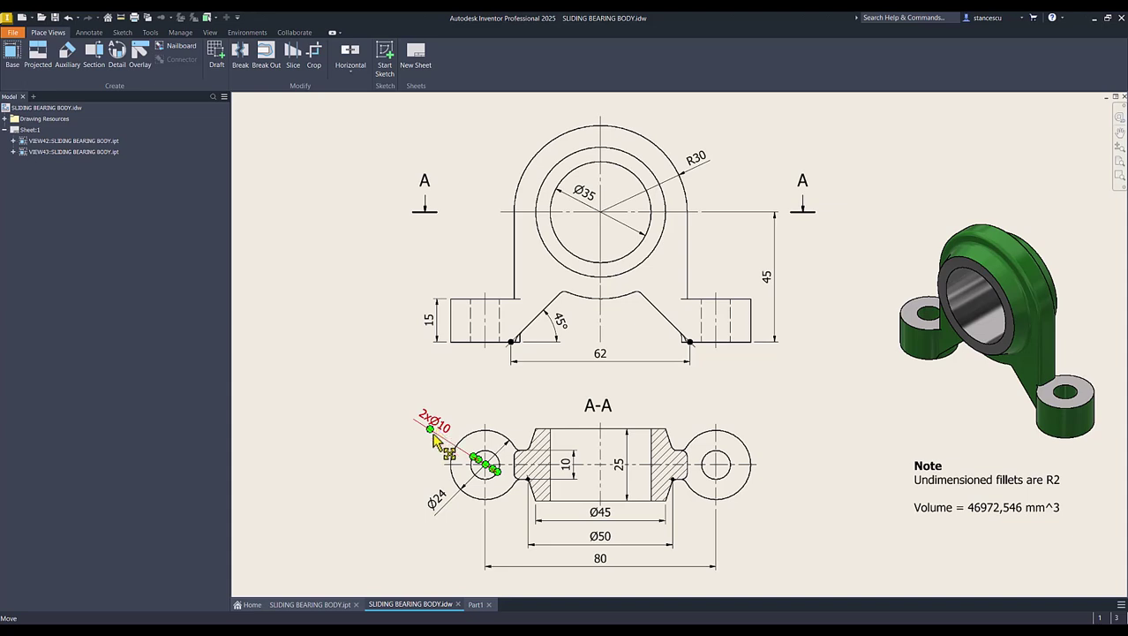
pyautogui.click(474, 604)
pyautogui.click(385, 362)
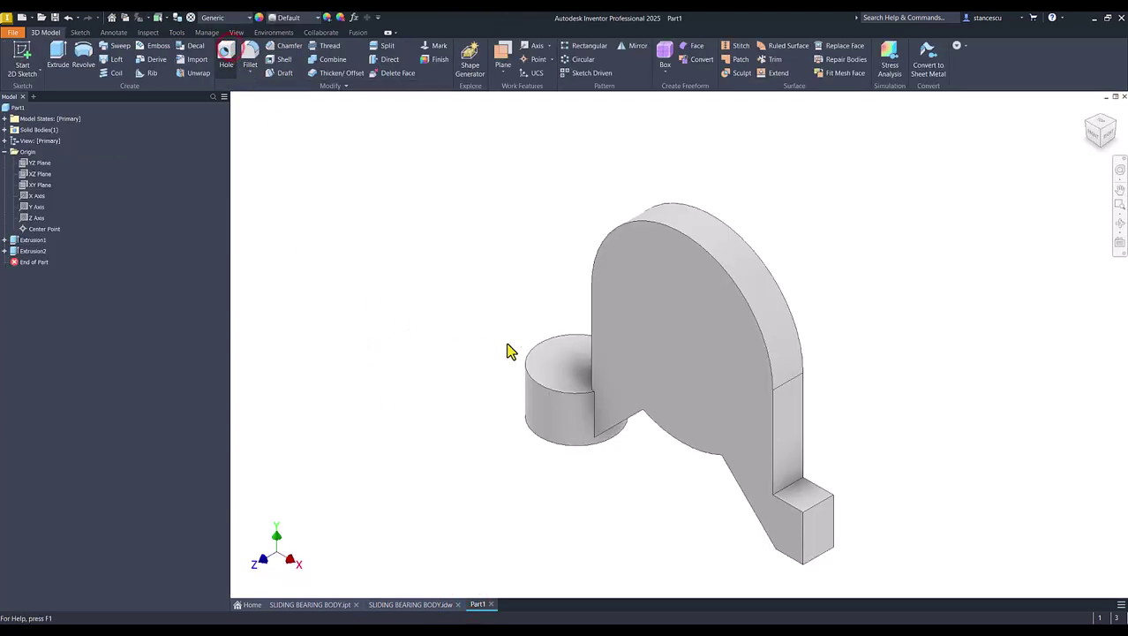
pyautogui.click(542, 358)
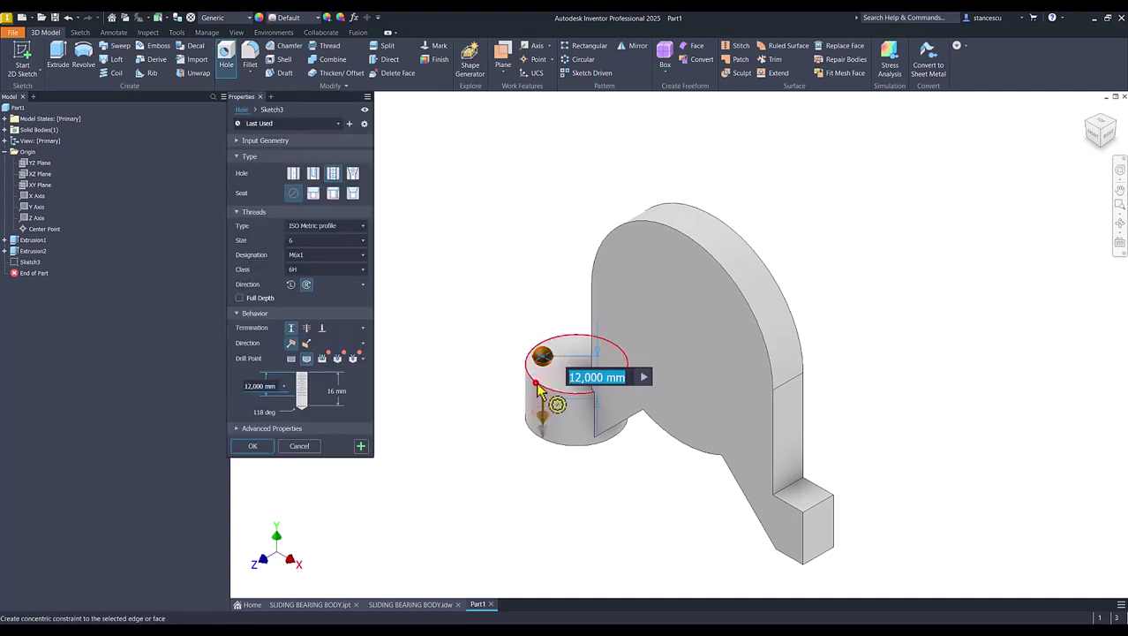
pyautogui.click(529, 391)
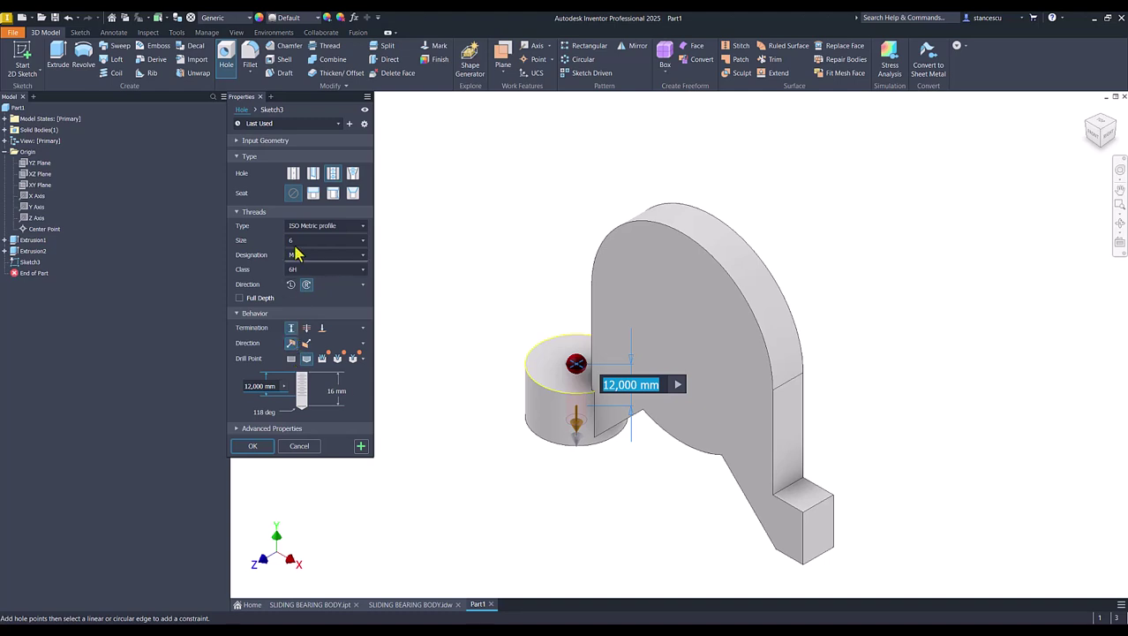
# Make the left boss hole a simple through-all hole with a 10 mm diameter and create it.
pyautogui.click(293, 175)
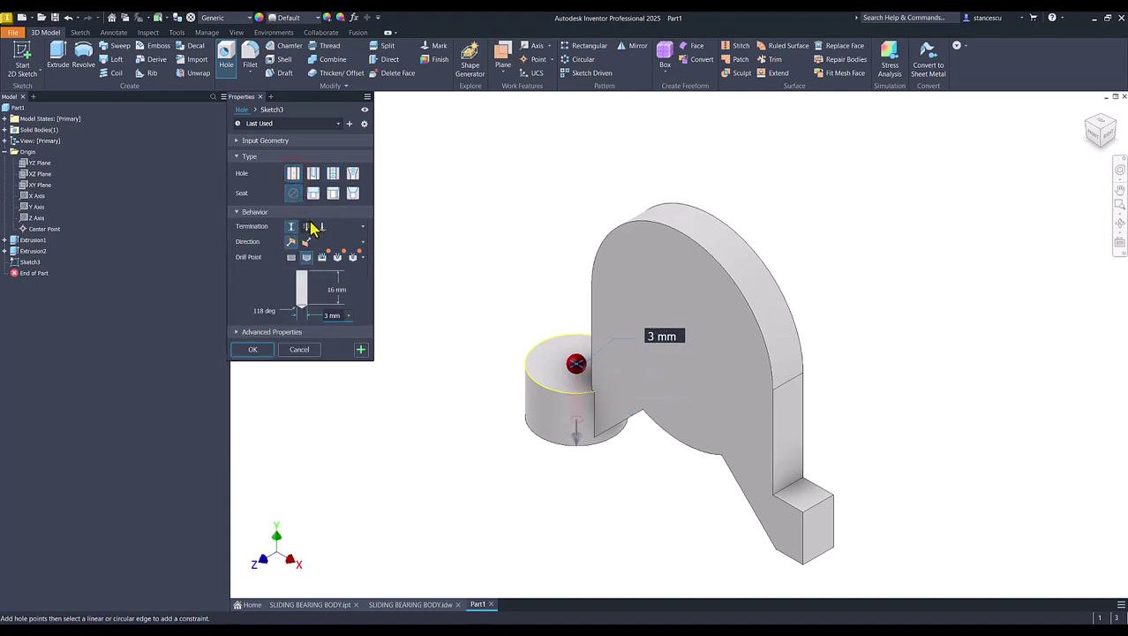
pyautogui.click(307, 226)
pyautogui.click(335, 299)
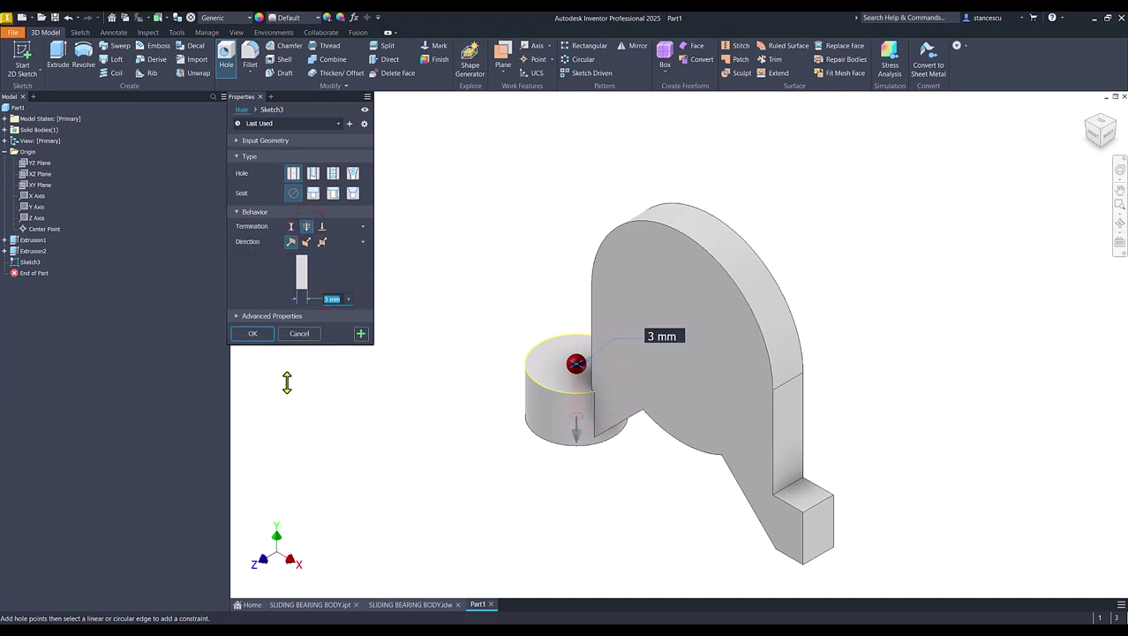
pyautogui.write('10')
pyautogui.press('Return')
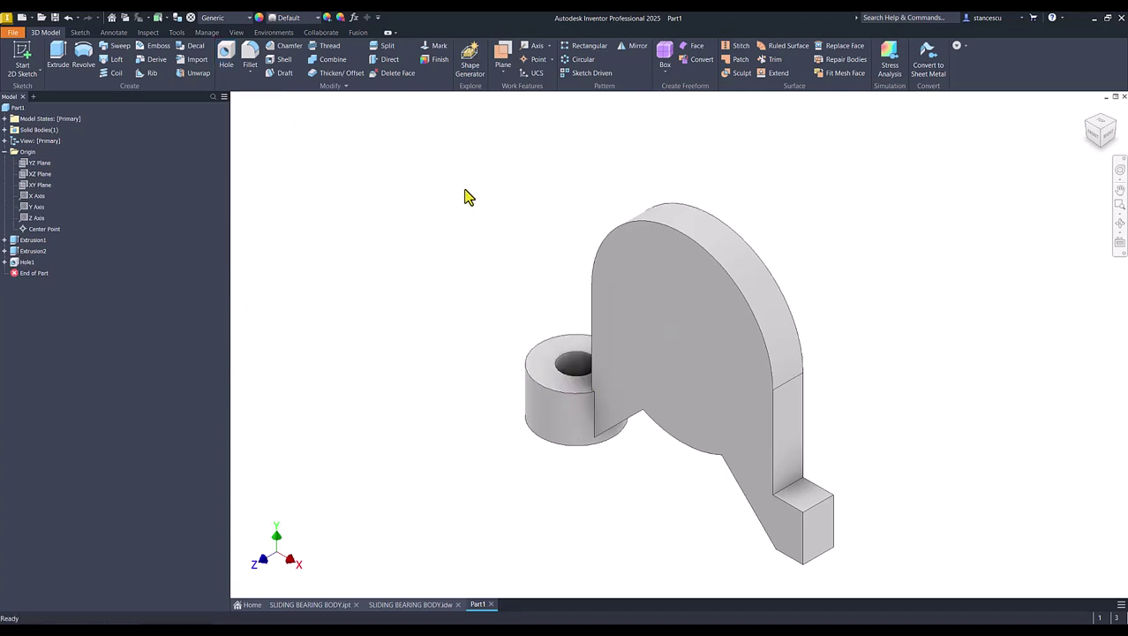
# Mirror the left foot's cylindrical boss extrusion and its hole about the YZ plane.
pyautogui.click(639, 53)
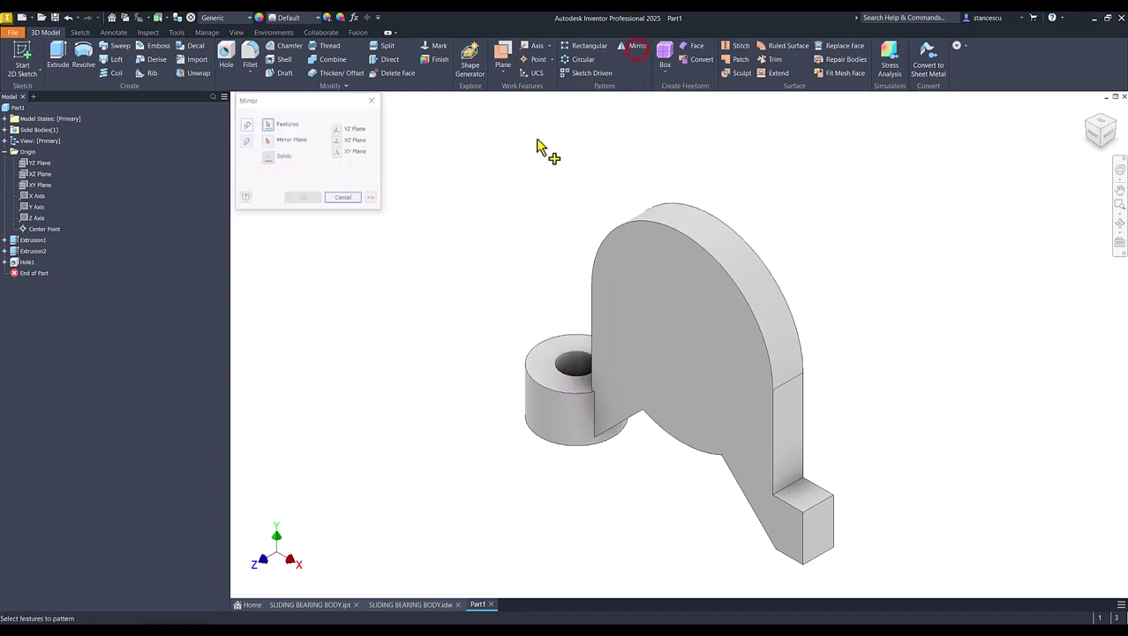
pyautogui.click(32, 251)
pyautogui.click(27, 262)
pyautogui.click(269, 146)
pyautogui.click(40, 166)
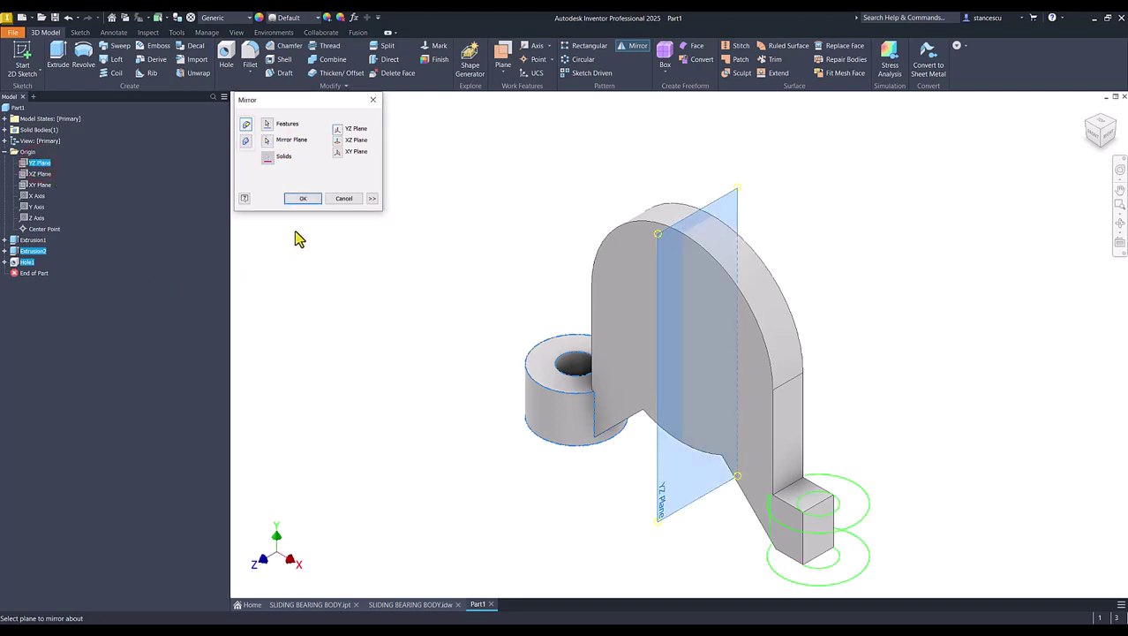
pyautogui.click(302, 199)
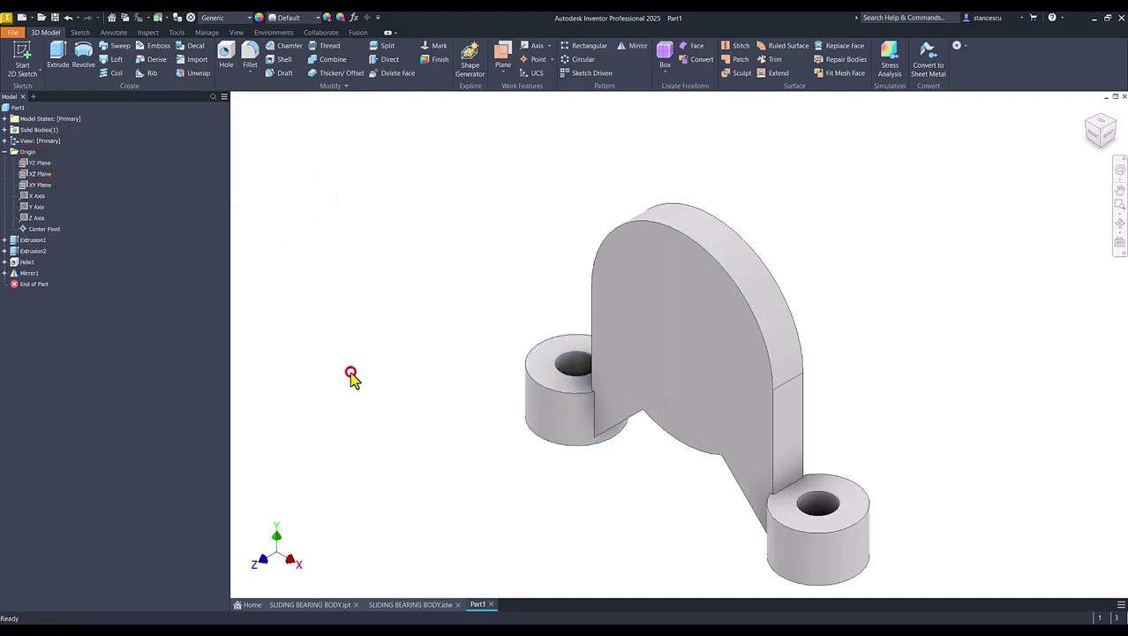
pyautogui.press('F6')
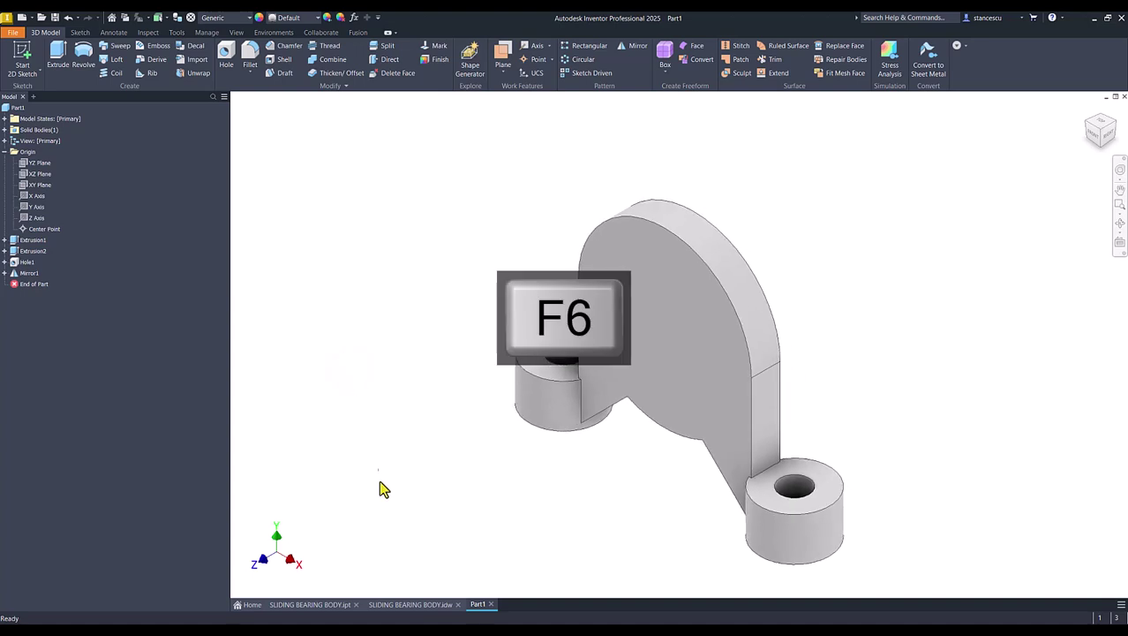
# Check the hub dimensions in the SLIDING BEARING BODY.idw drawing, then start a sketch on Part1's YZ plane with the model sliced at that plane.
pyautogui.click(417, 605)
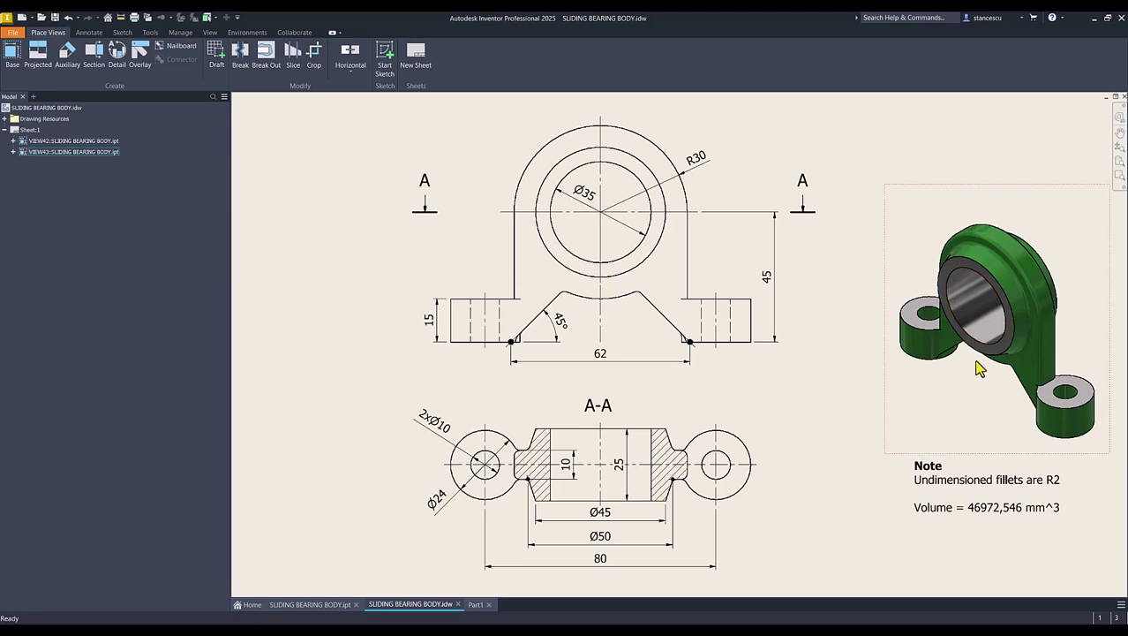
pyautogui.click(558, 509)
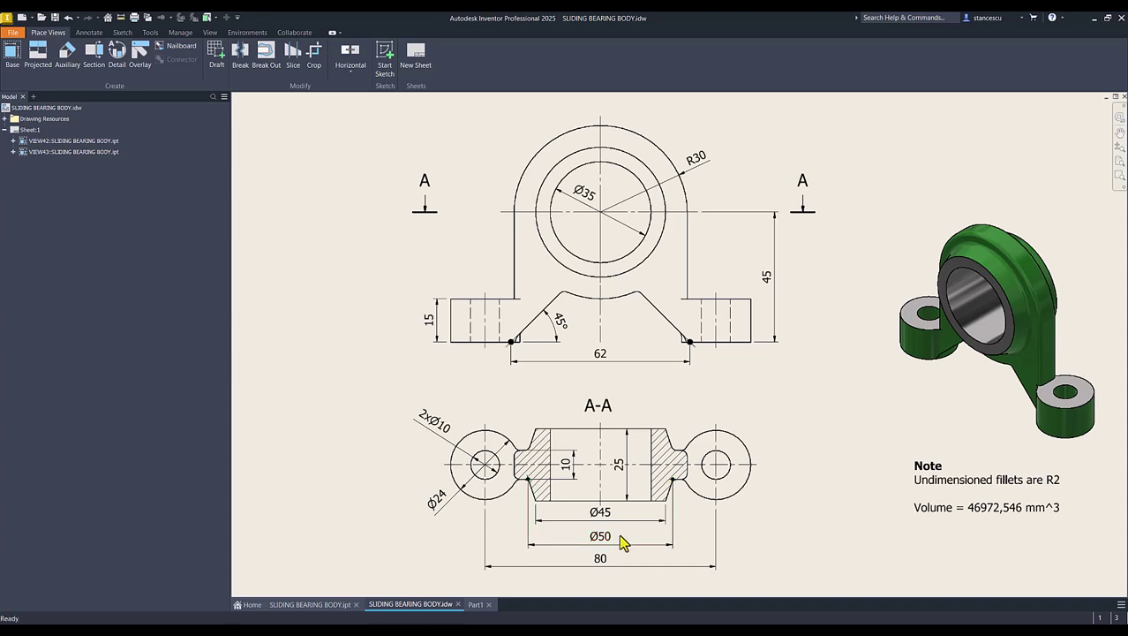
pyautogui.click(477, 606)
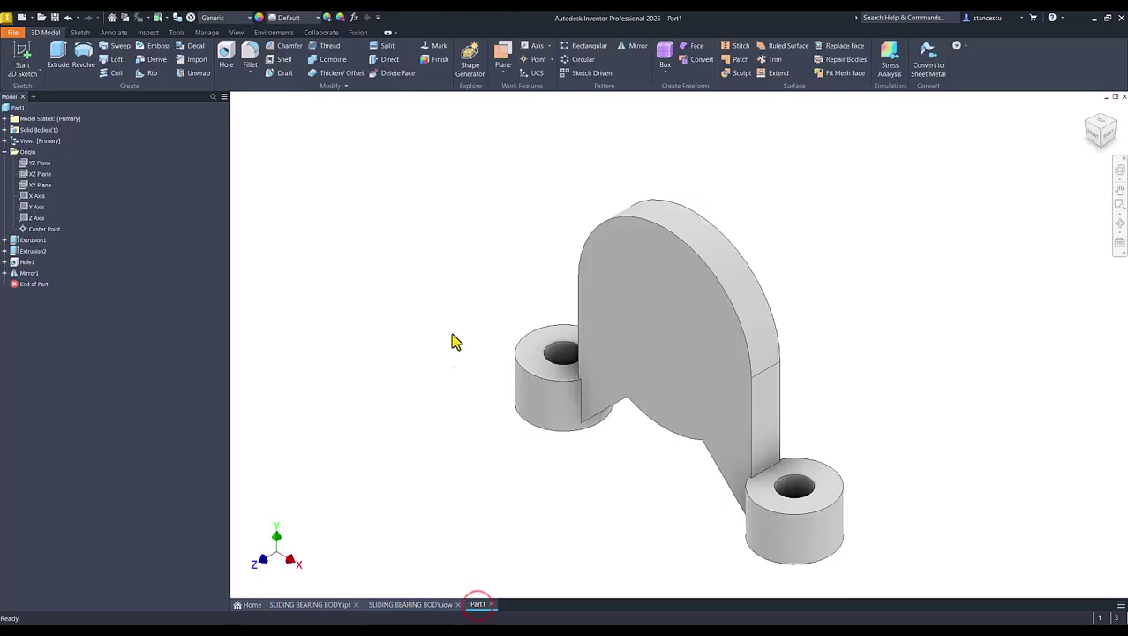
pyautogui.click(29, 165)
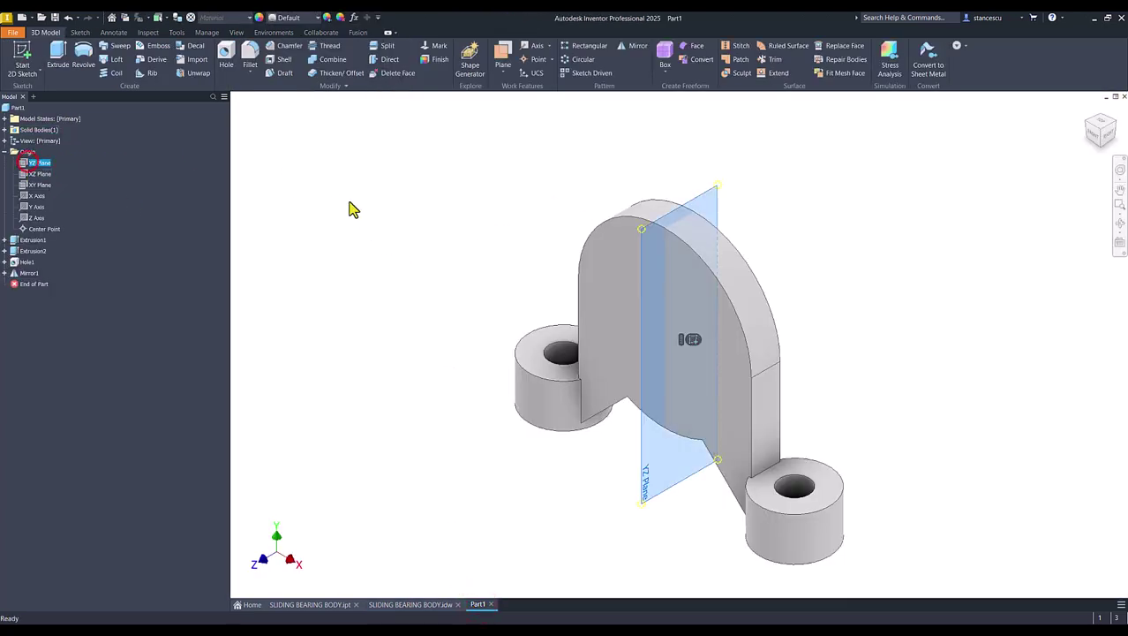
pyautogui.click(689, 341)
pyautogui.press('F7')
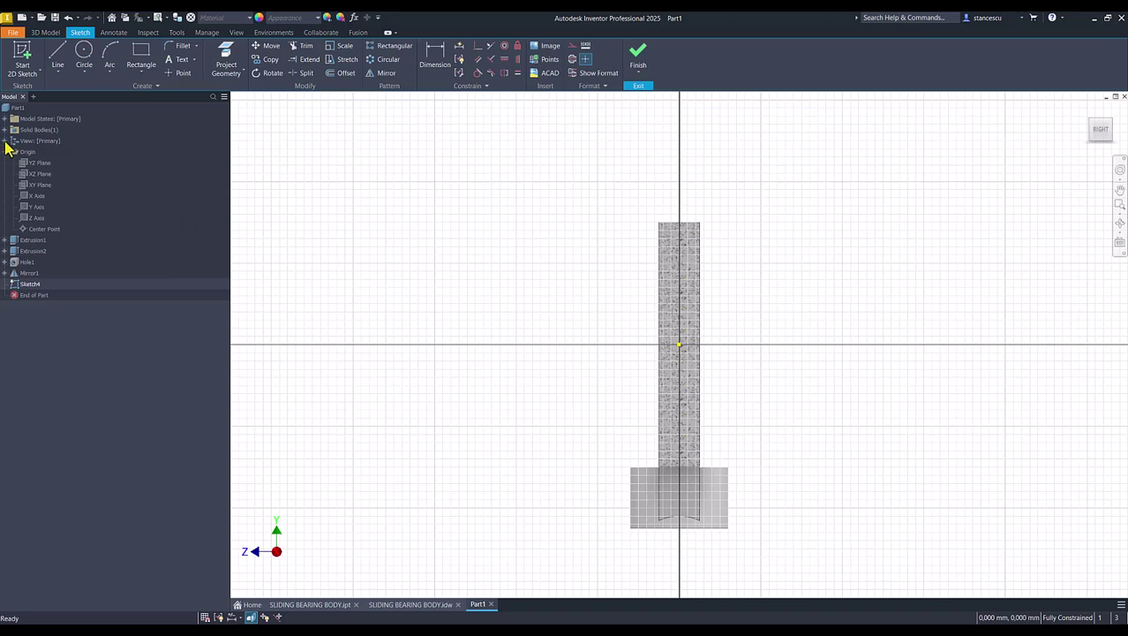
# Sketch a horizontal line across the plate just below the sketch origin and convert it to a centerline.
pyautogui.click(59, 55)
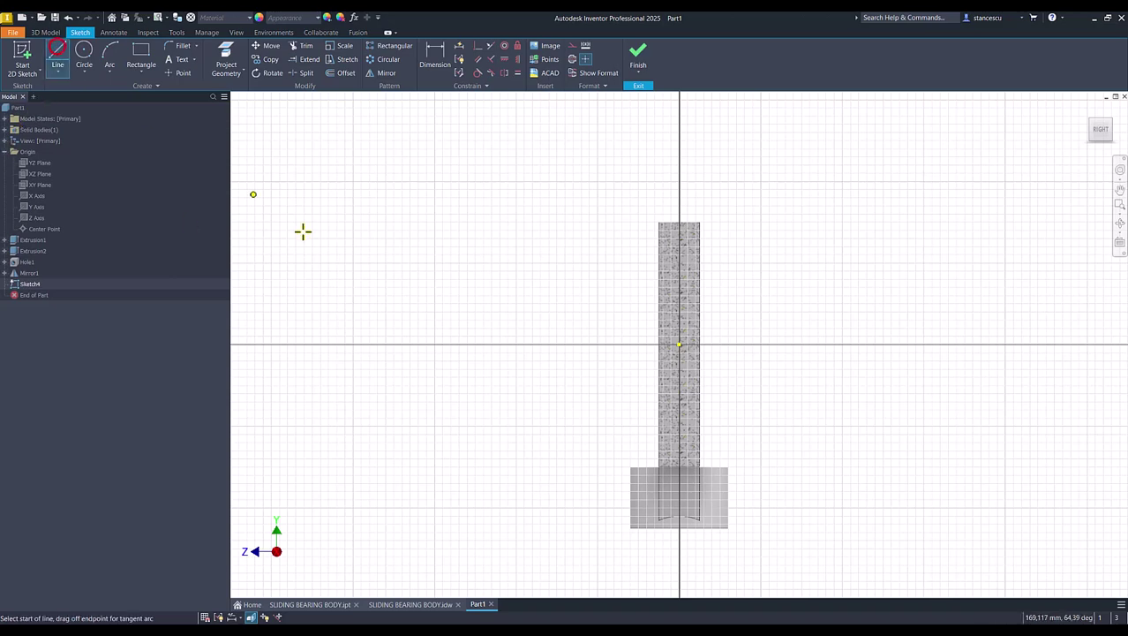
pyautogui.click(614, 360)
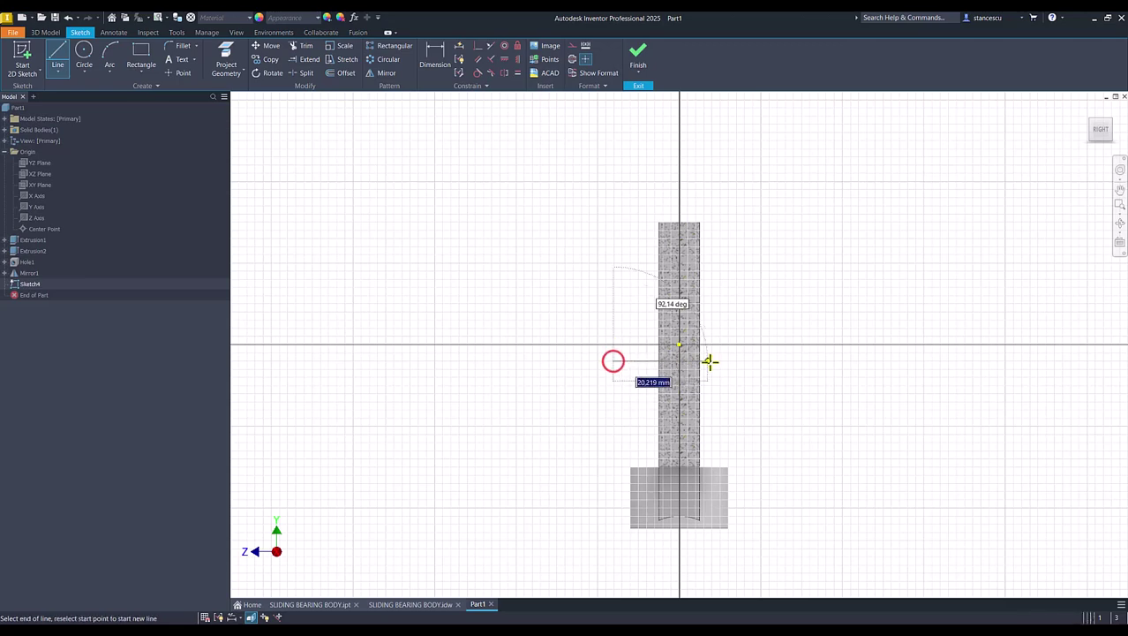
pyautogui.click(740, 361)
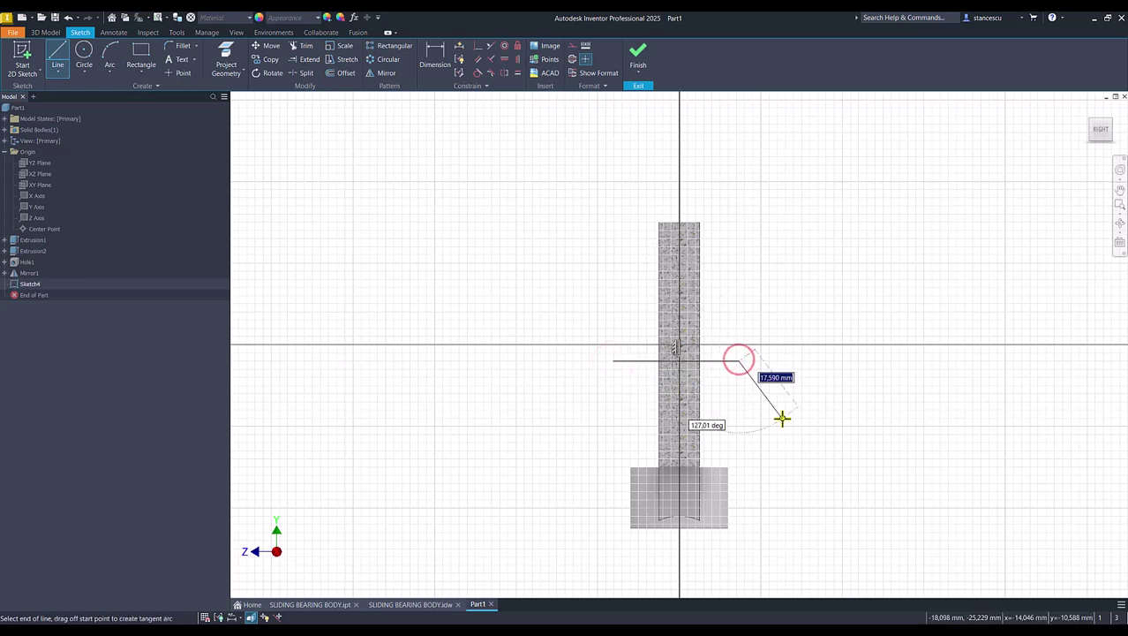
pyautogui.press('Escape')
pyautogui.moveTo(753, 318); pyautogui.dragTo(720, 376)
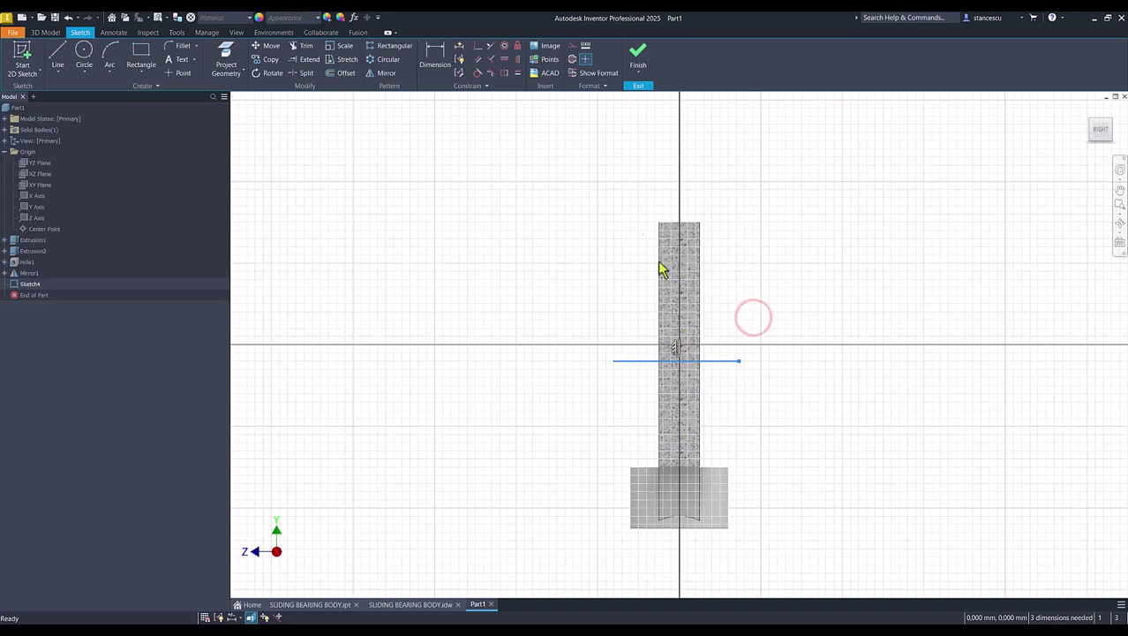
pyautogui.click(571, 60)
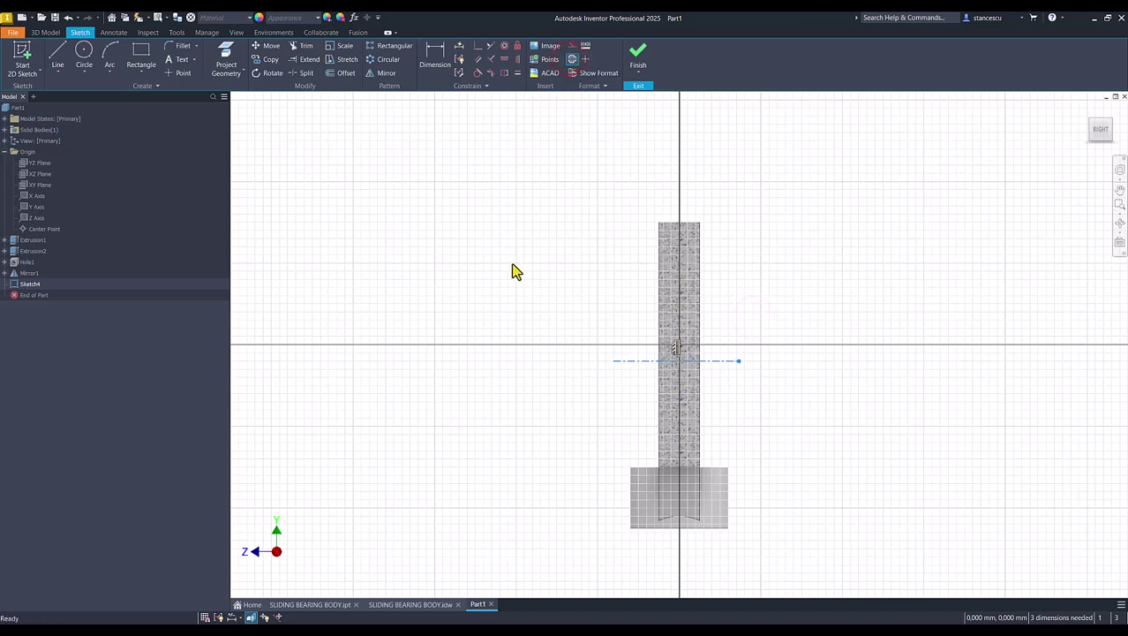
pyautogui.click(468, 173)
# Constrain the centerline's midpoint coincident with the sketch origin.
pyautogui.click(475, 49)
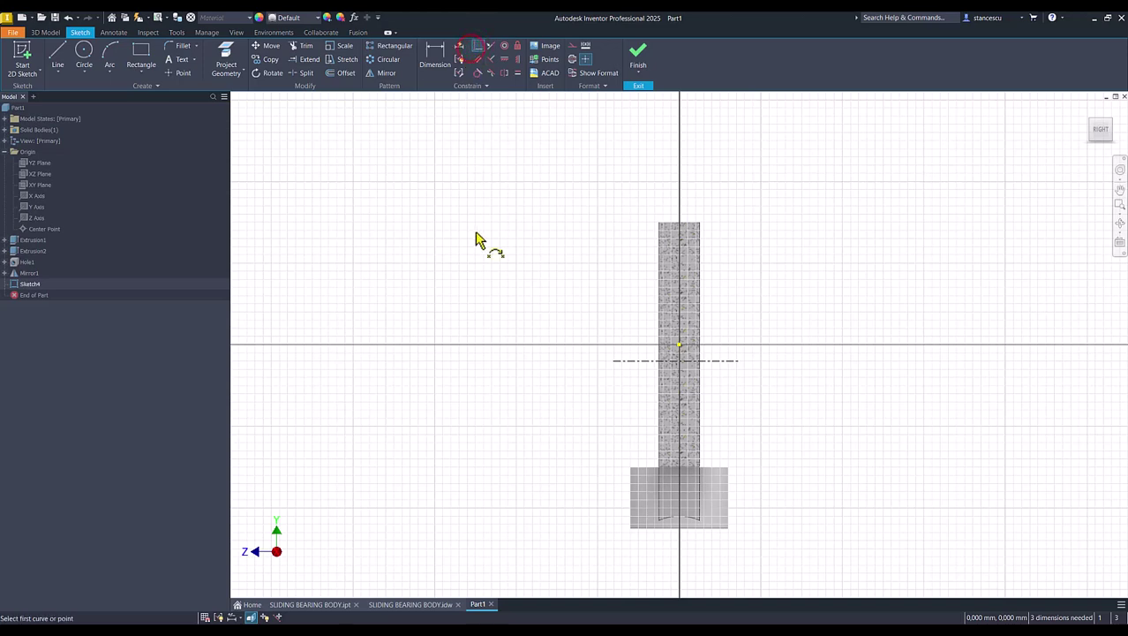
pyautogui.click(676, 361)
pyautogui.click(679, 345)
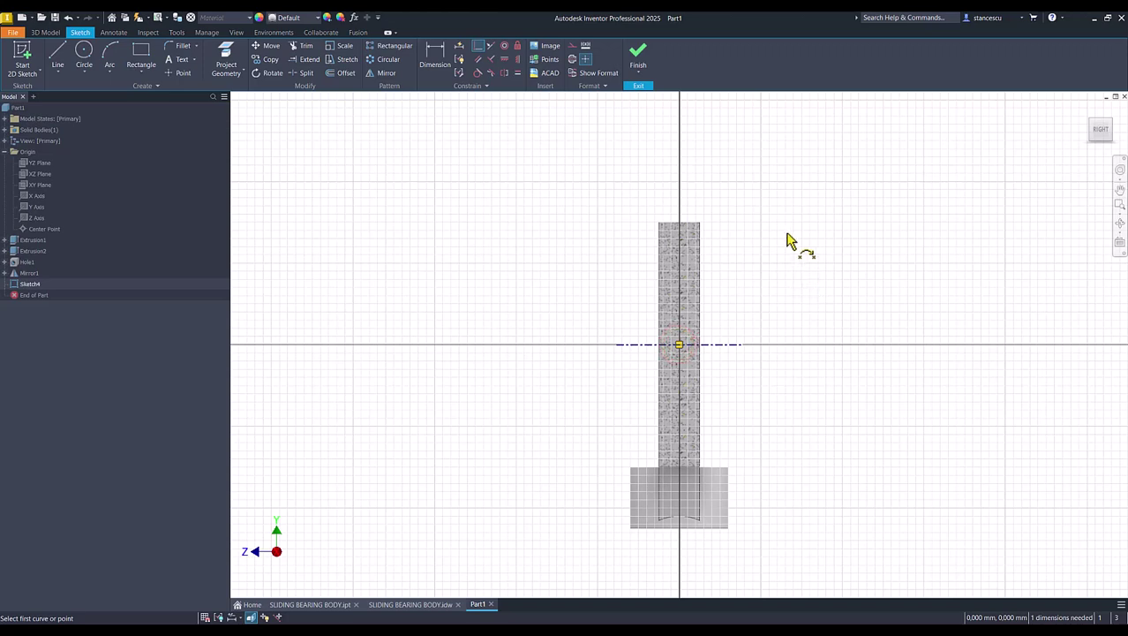
# Draw a five-line hub profile above the centerline, joining its two ends with vertical sides, slanted shoulders and a line across the plate.
pyautogui.click(58, 54)
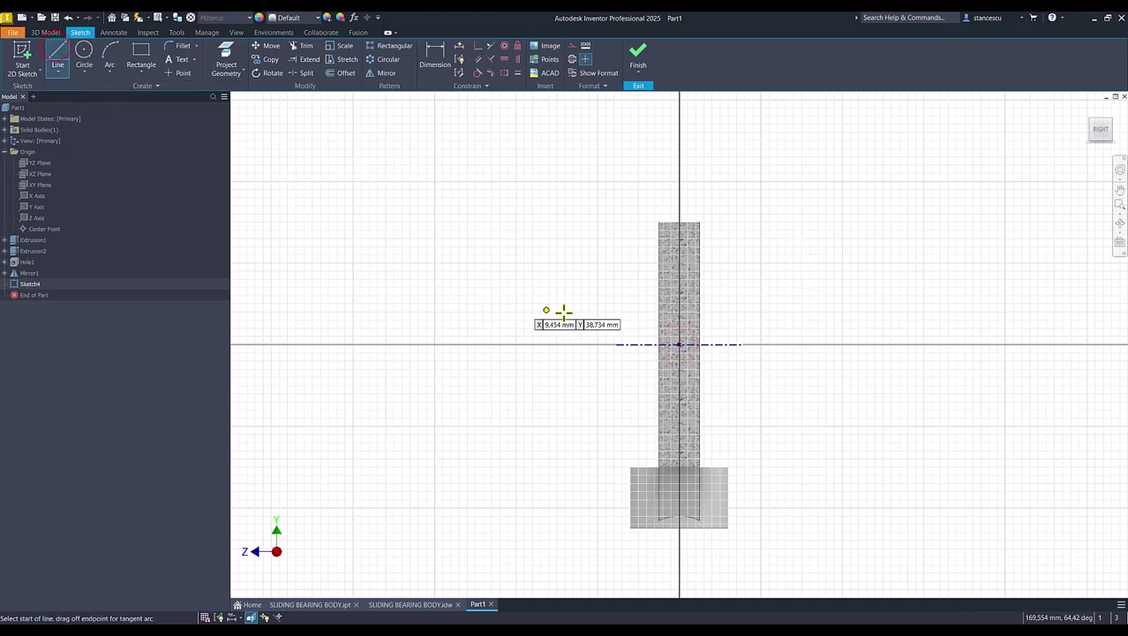
pyautogui.click(615, 344)
pyautogui.click(615, 270)
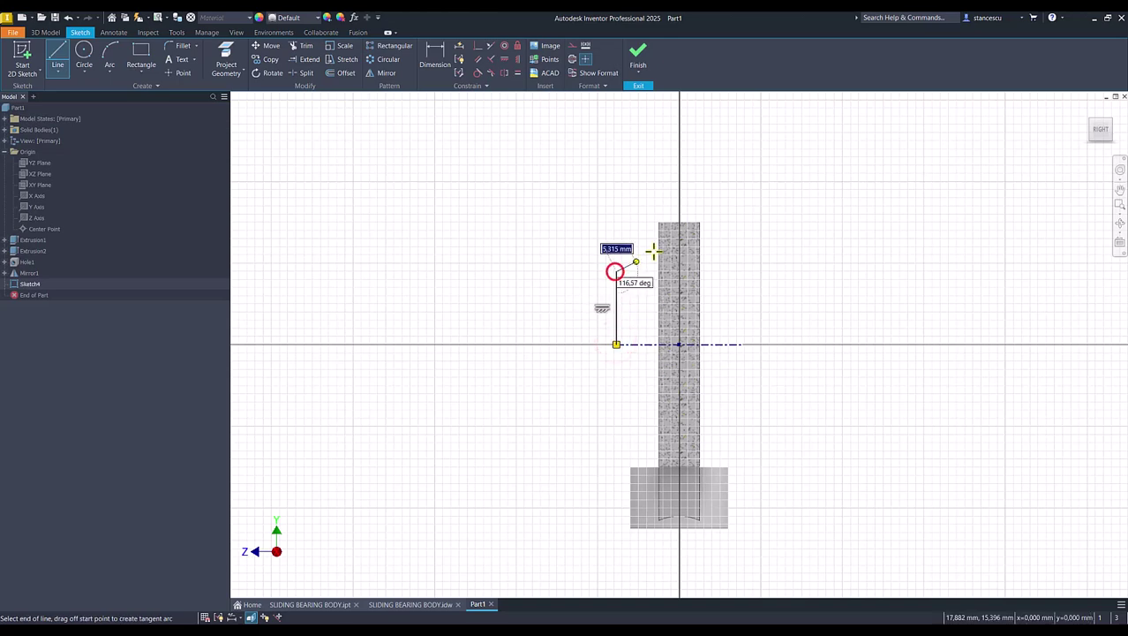
pyautogui.doubleClick(658, 247)
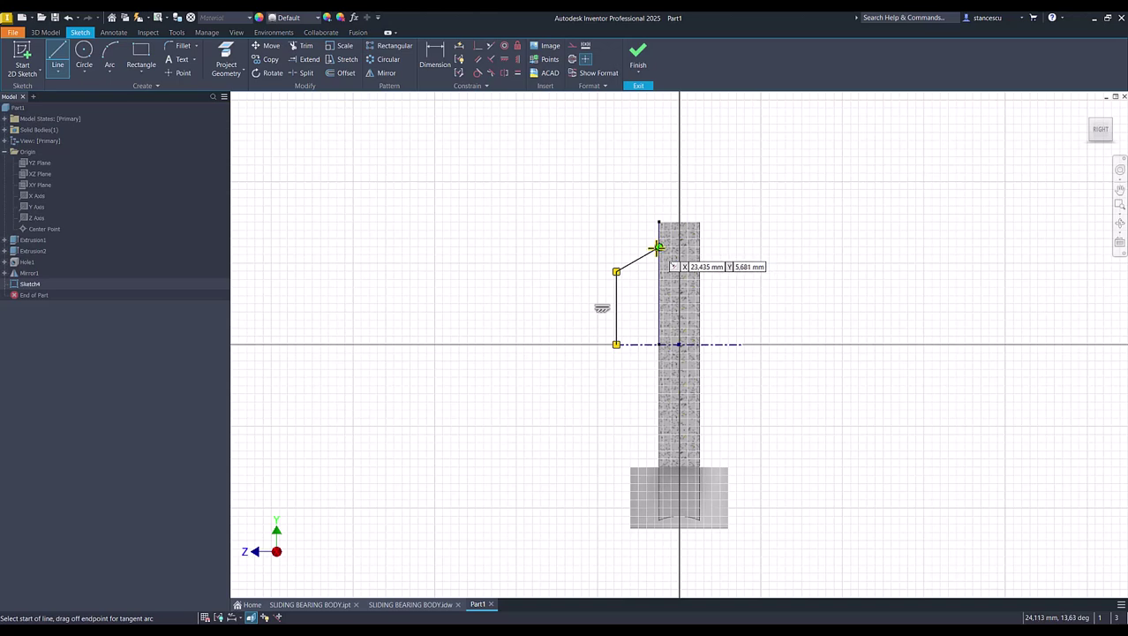
pyautogui.click(658, 247)
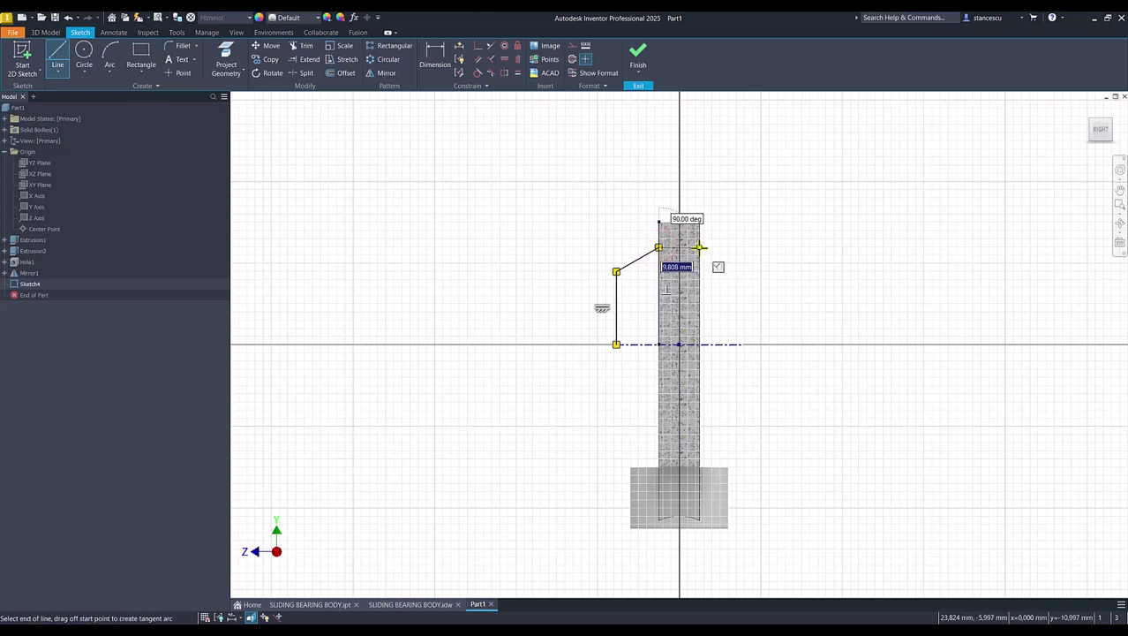
pyautogui.click(700, 246)
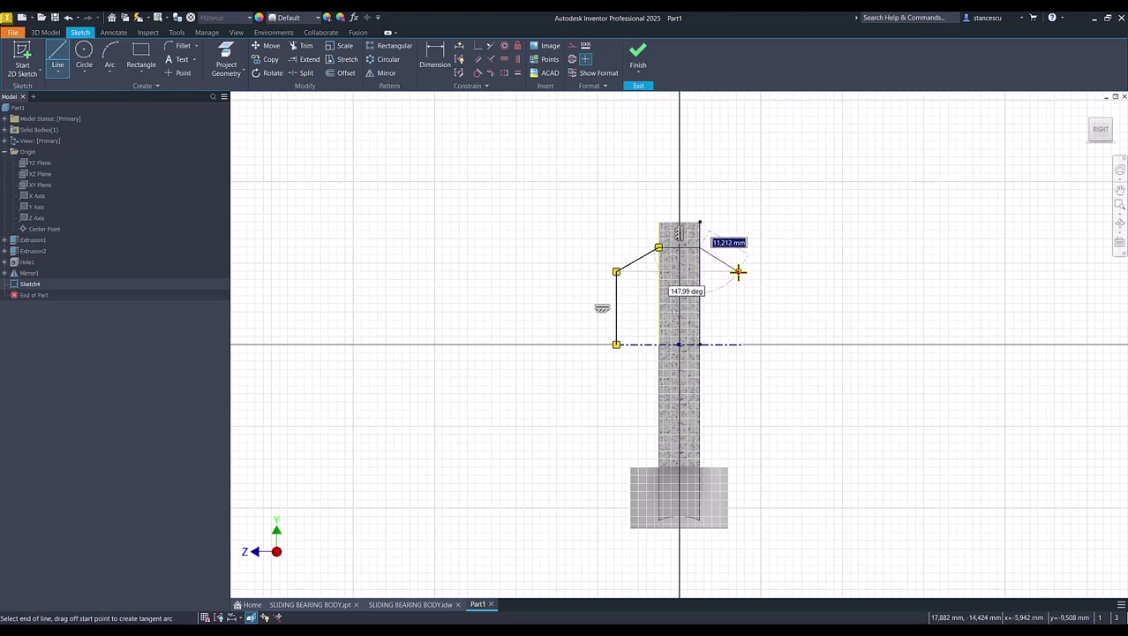
pyautogui.click(738, 271)
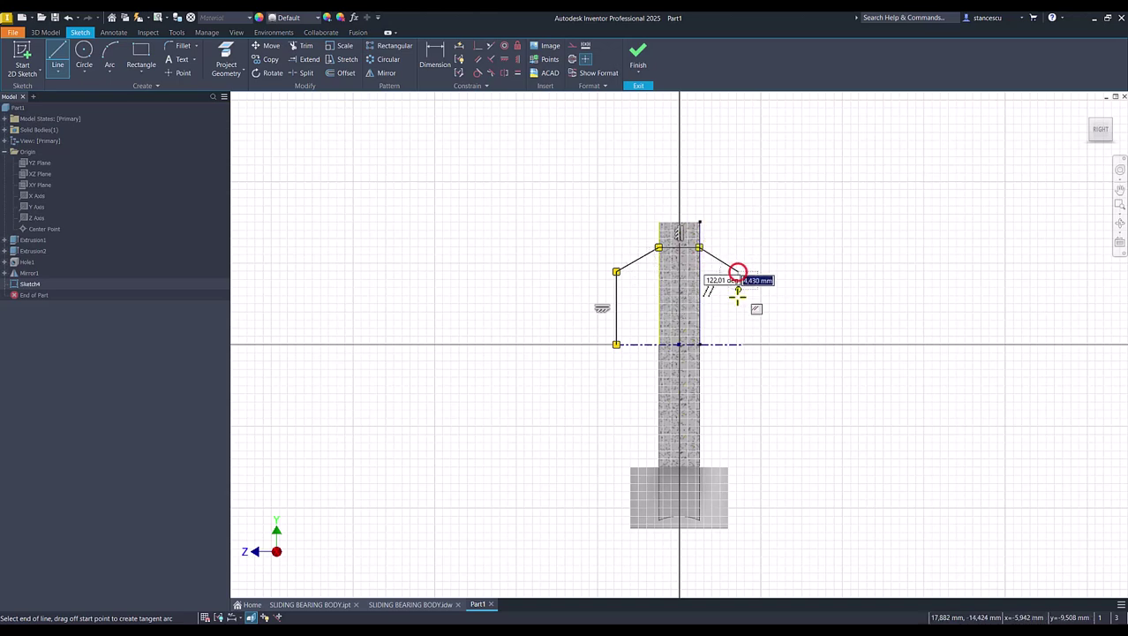
pyautogui.click(741, 344)
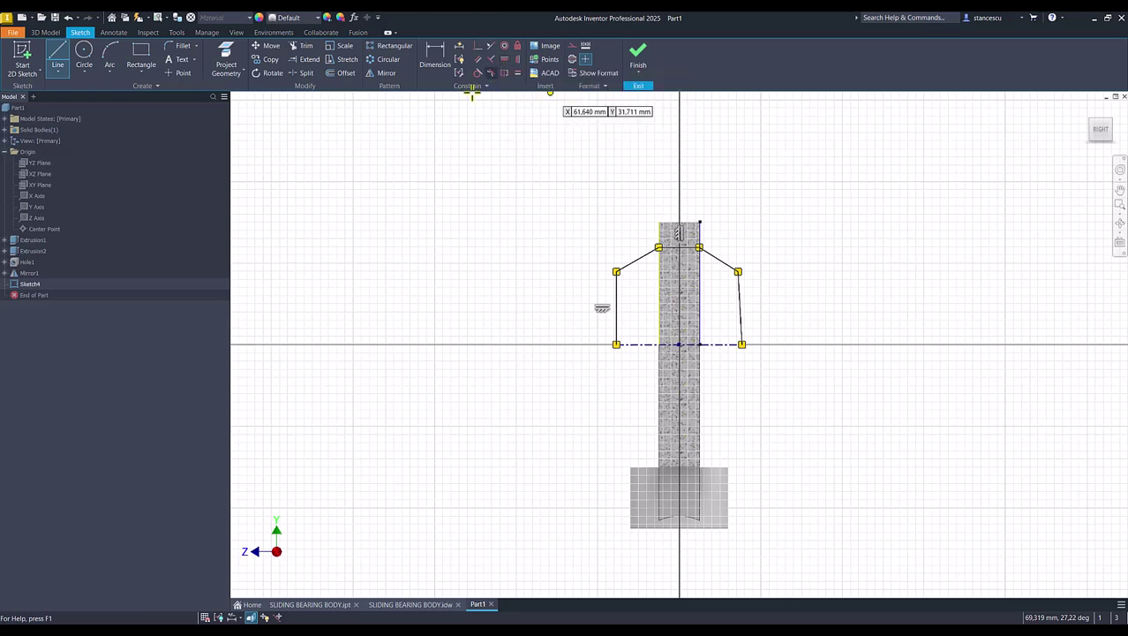
# Make the profile's right side perpendicular to the centerline, project the plate's right edge and constrain the upper right corner onto it.
pyautogui.click(491, 61)
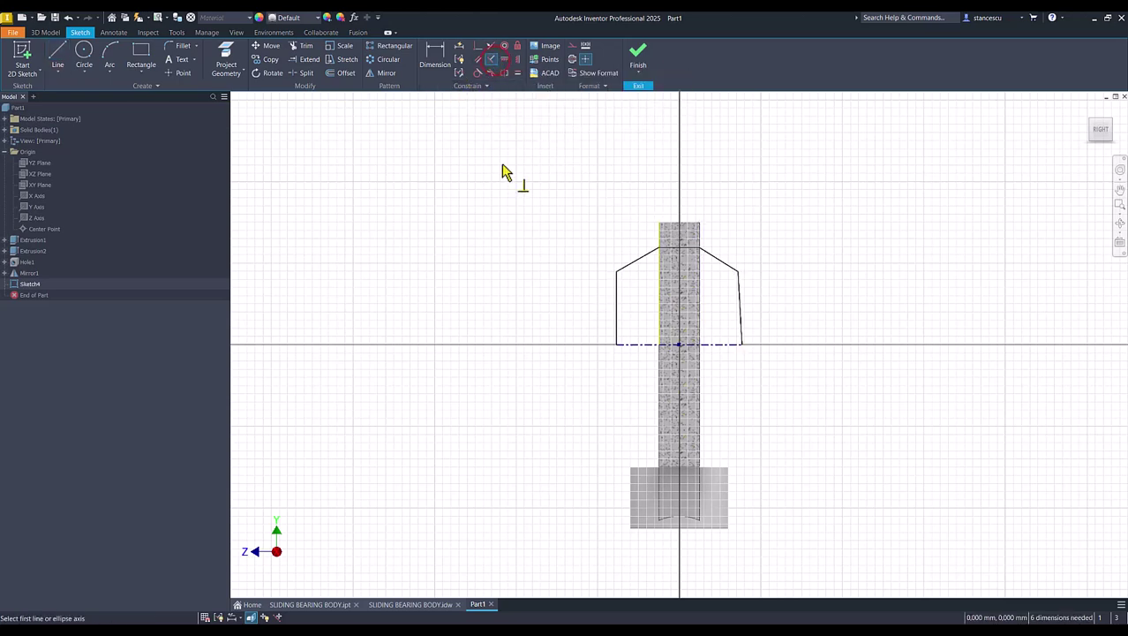
pyautogui.click(740, 323)
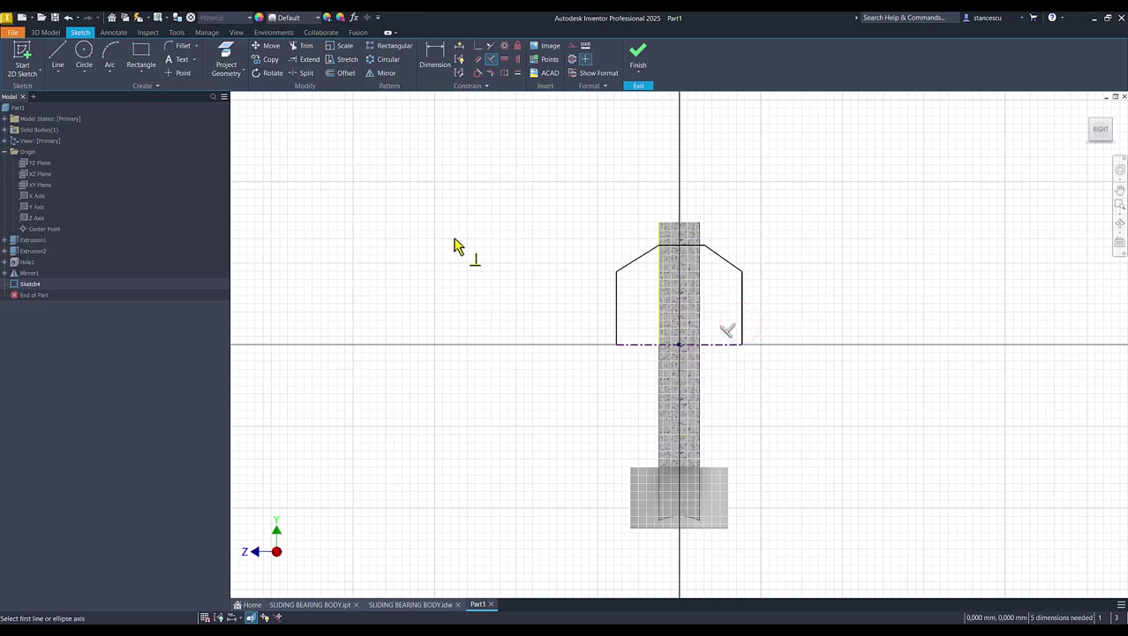
pyautogui.click(226, 61)
pyautogui.click(701, 290)
pyautogui.click(478, 46)
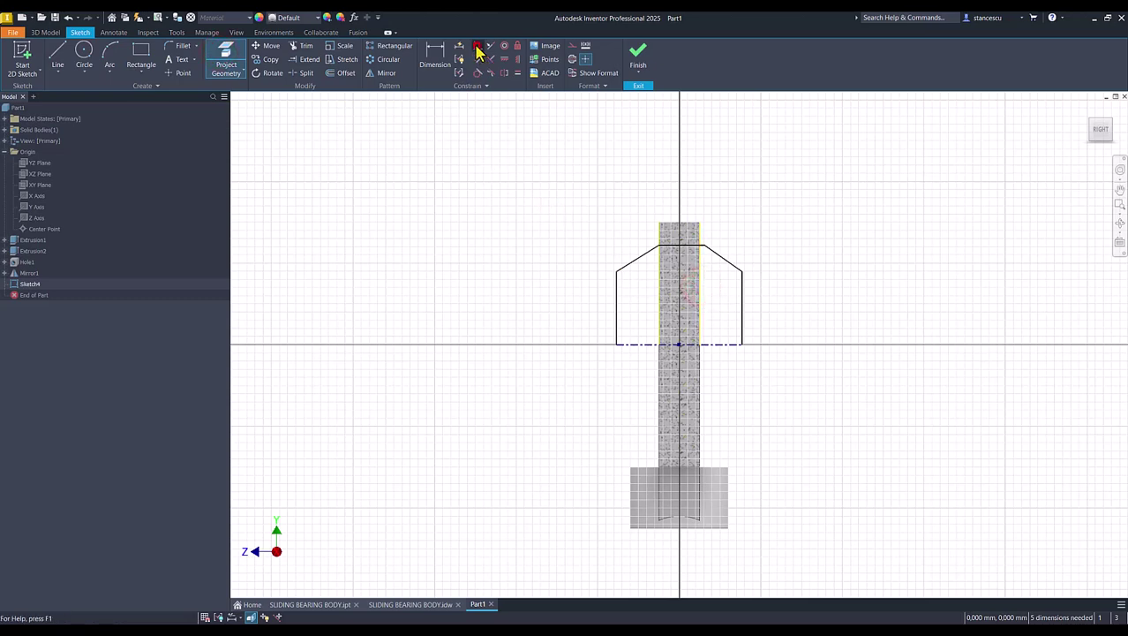
pyautogui.click(701, 247)
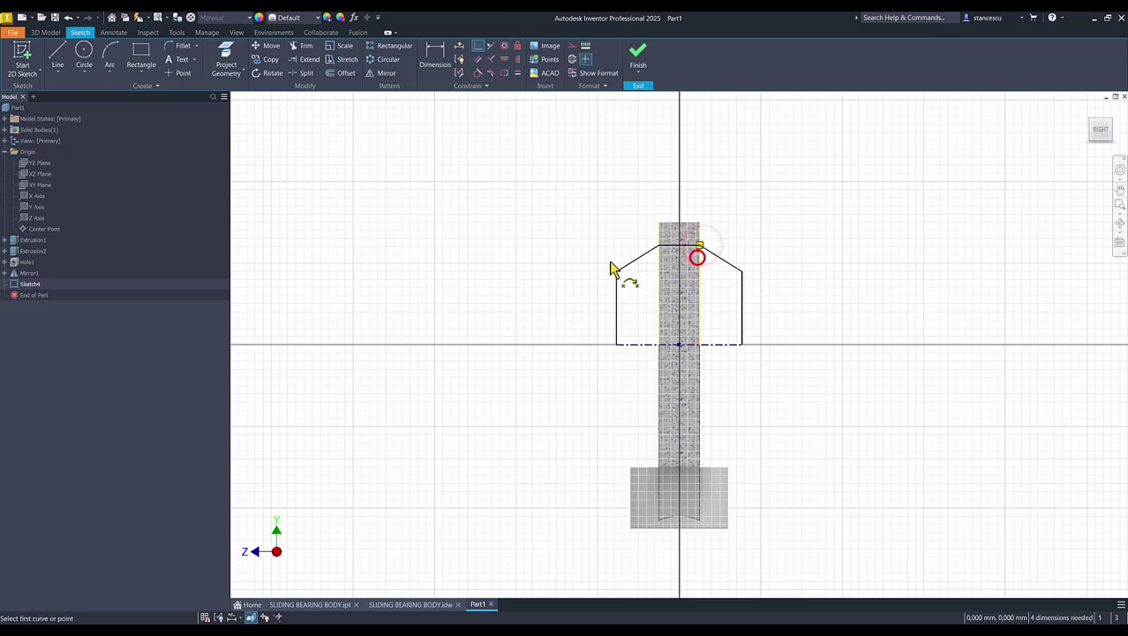
# Constrain the two slanted shoulders of the hub profile to equal length.
pyautogui.click(517, 72)
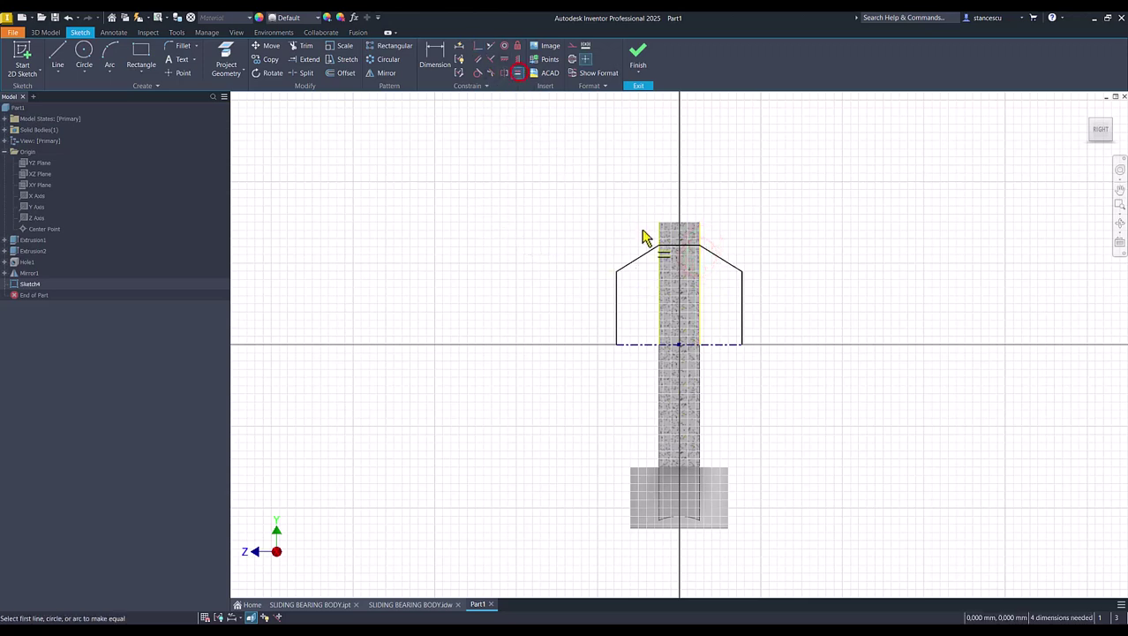
pyautogui.click(650, 251)
pyautogui.click(721, 267)
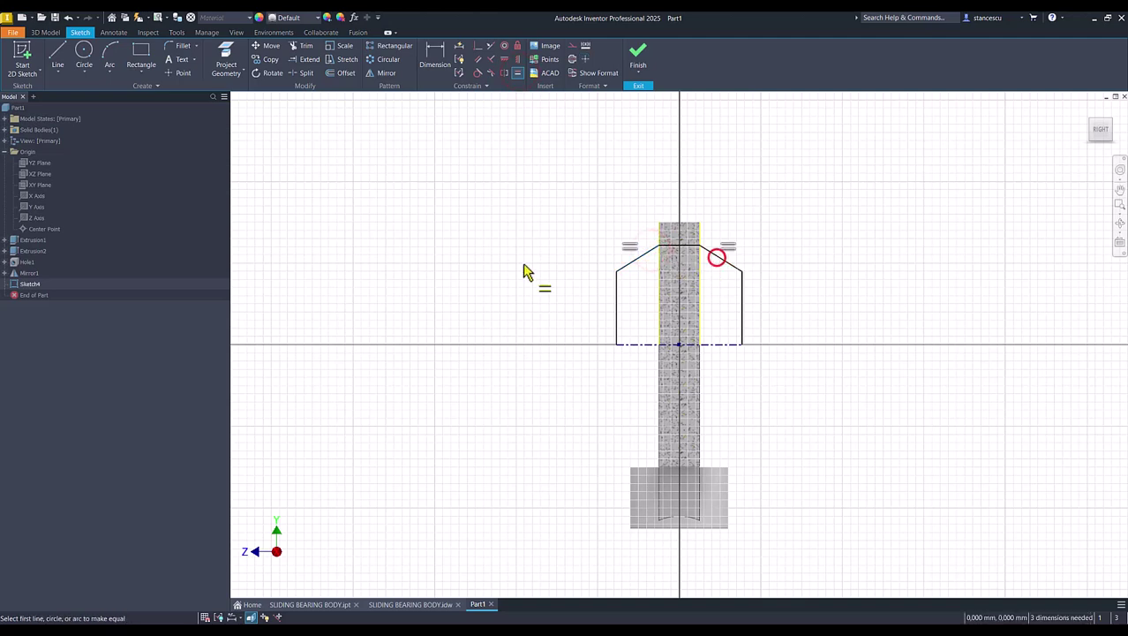
pyautogui.press('Escape')
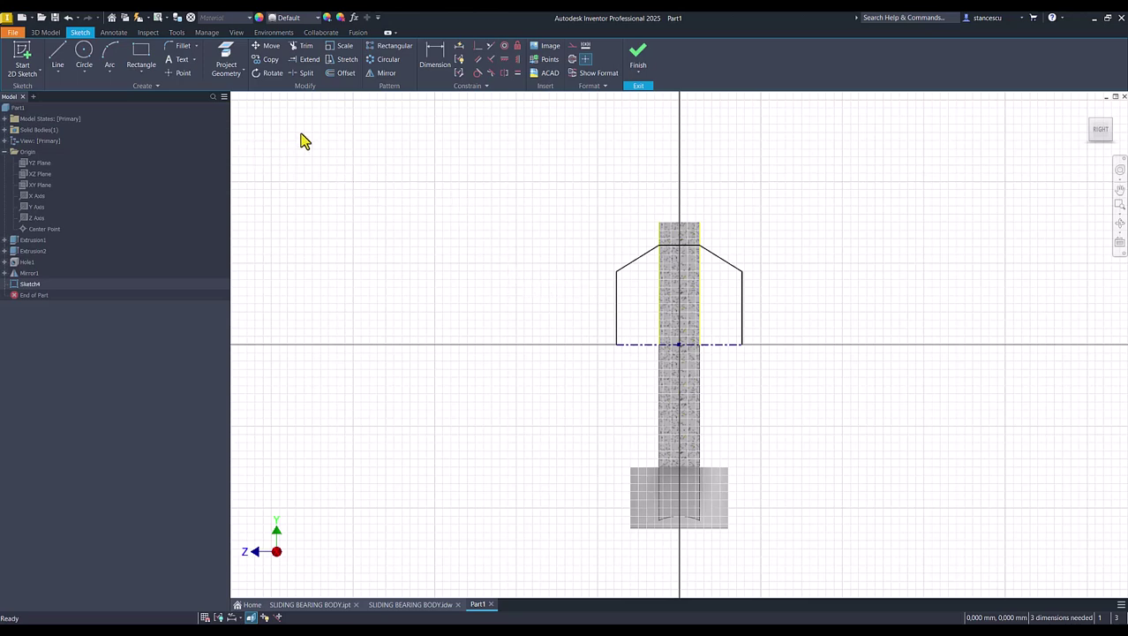
# Dimension the hub profile's upper horizontal line about the centerline as a 50 mm diameter.
pyautogui.click(438, 56)
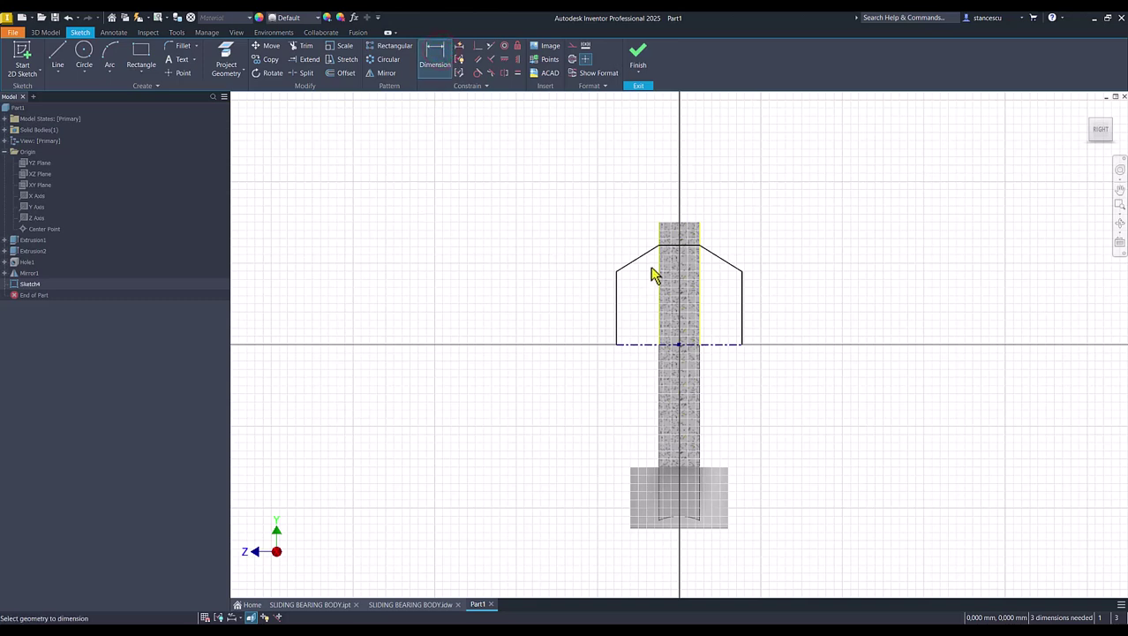
pyautogui.click(668, 245)
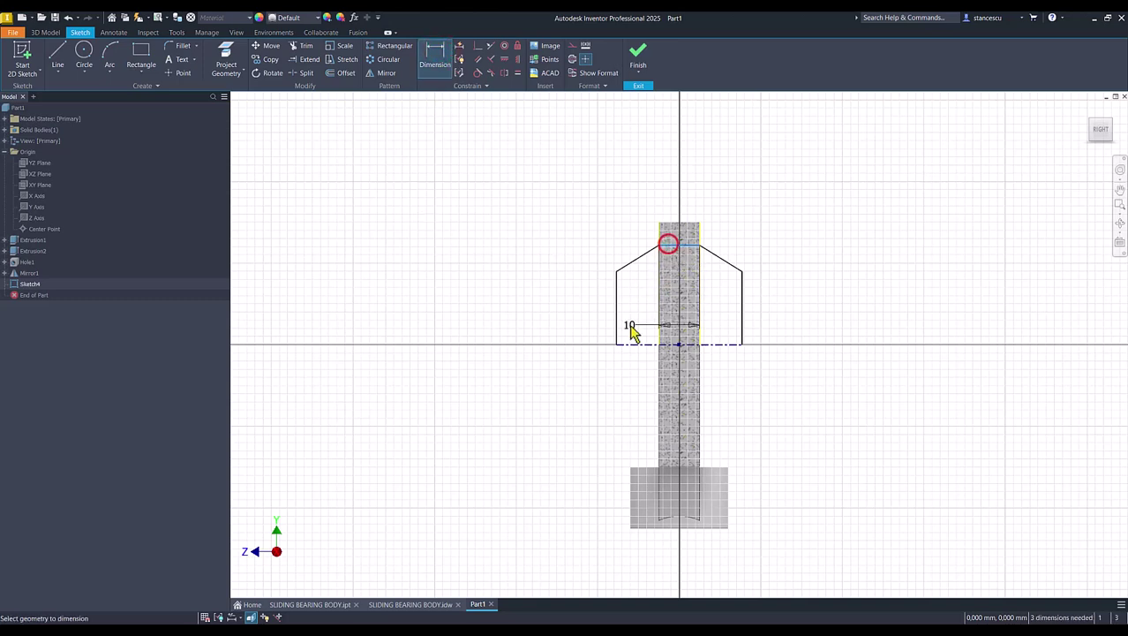
pyautogui.click(637, 343)
pyautogui.click(543, 321)
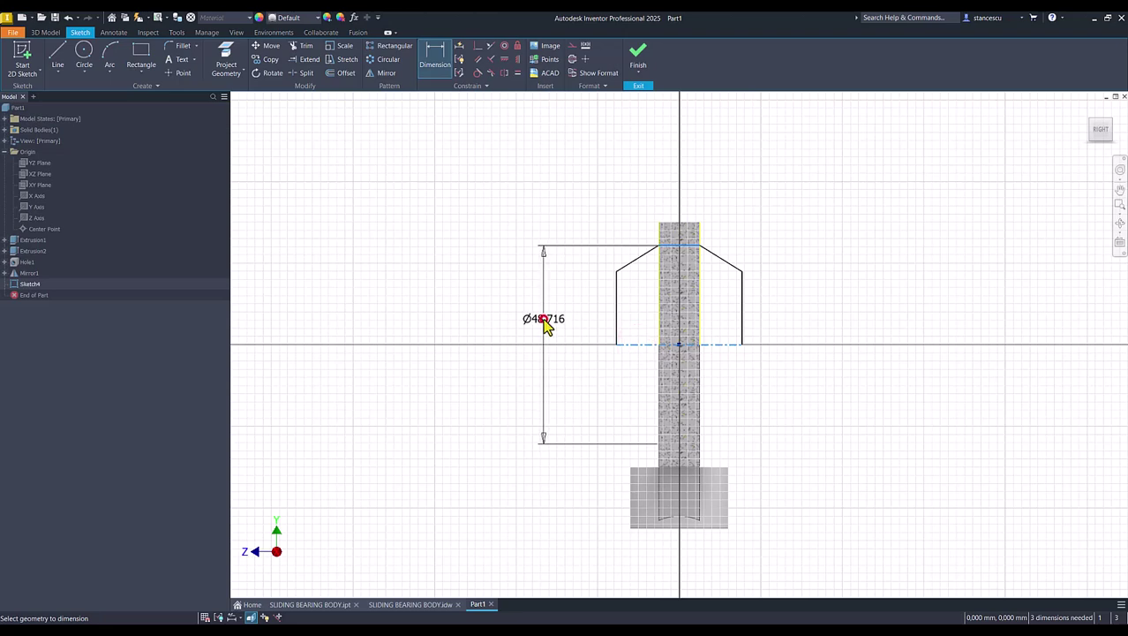
pyautogui.write('50')
pyautogui.press('Return')
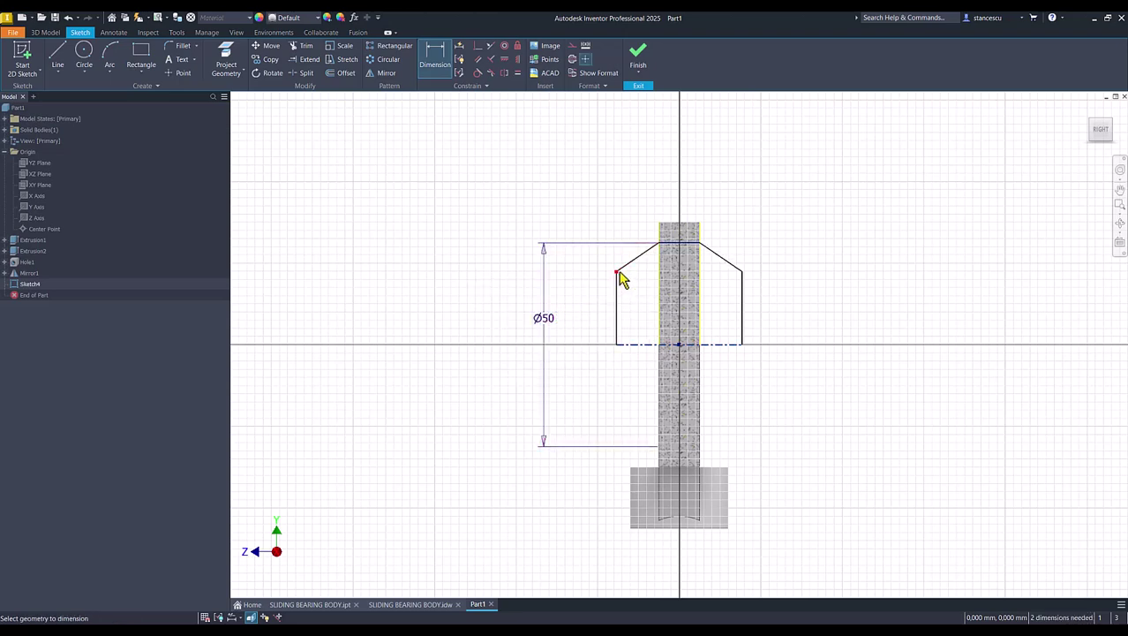
# Dimension the profile's outer shoulder corner about the centerline as a 45 mm diameter.
pyautogui.click(613, 271)
pyautogui.click(629, 344)
pyautogui.click(576, 331)
pyautogui.write('45')
pyautogui.press('Return')
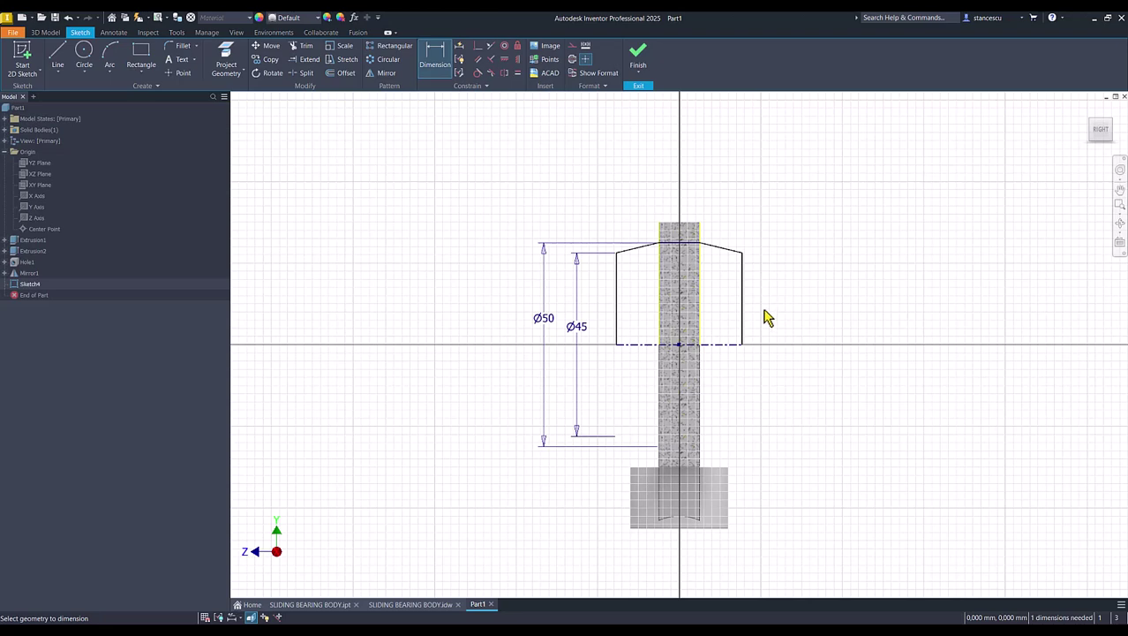
# Set the centerline length to 25 mm as the hub's overall width and finish the sketch.
pyautogui.click(637, 345)
pyautogui.click(650, 375)
pyautogui.write('25')
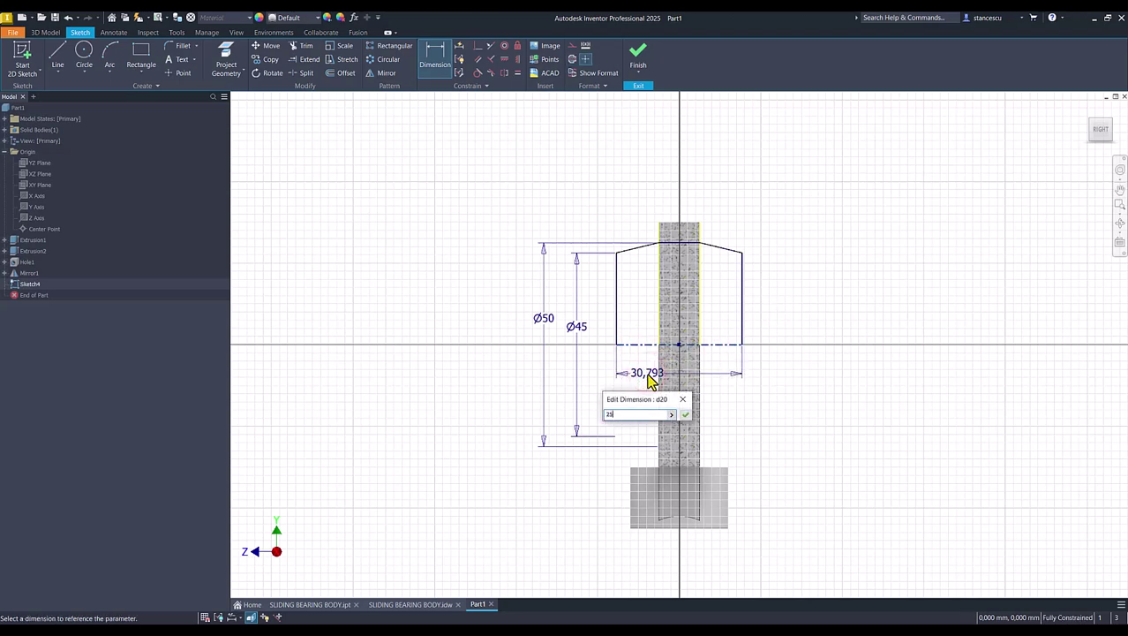
pyautogui.press('Return')
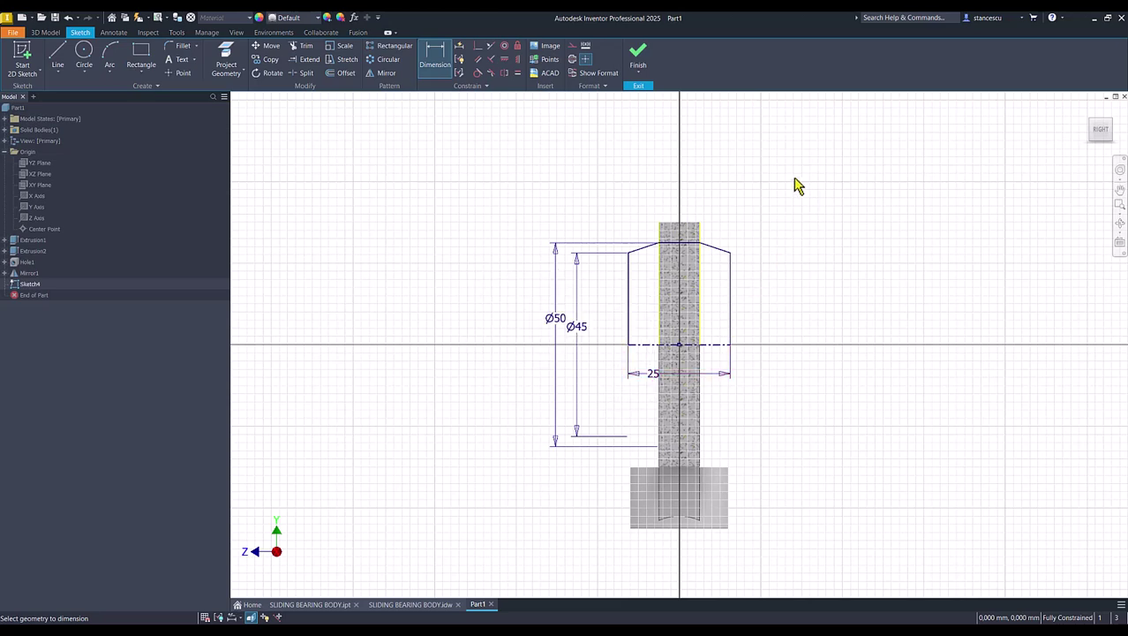
pyautogui.click(638, 55)
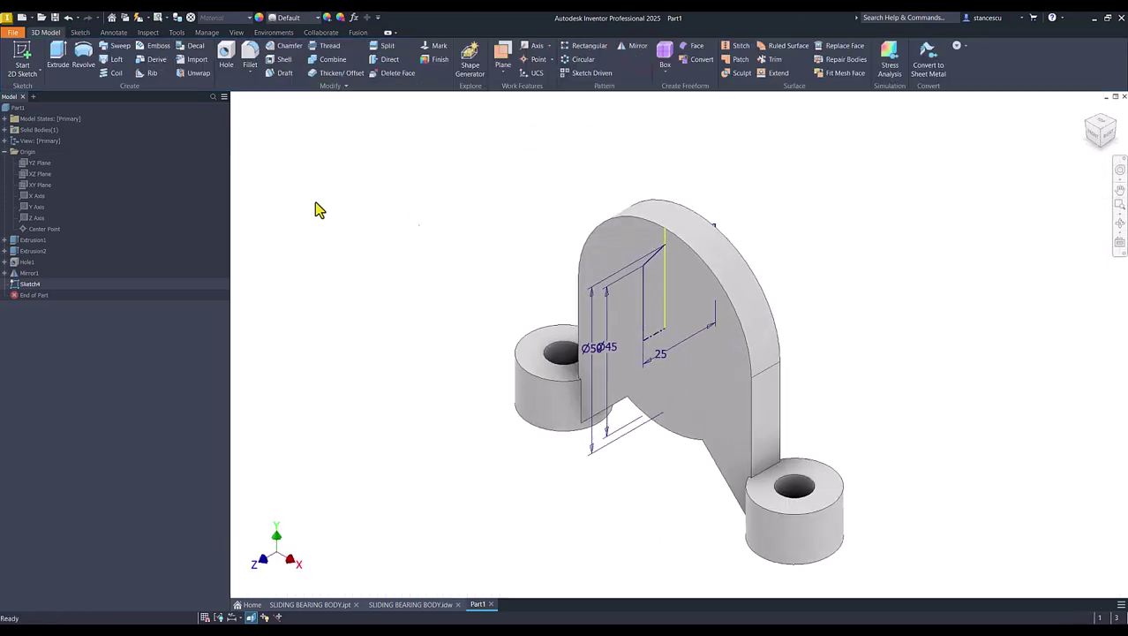
# Revolve all regions of the hub profile a full 360 degrees around the centerline, joined to the plate.
pyautogui.click(83, 55)
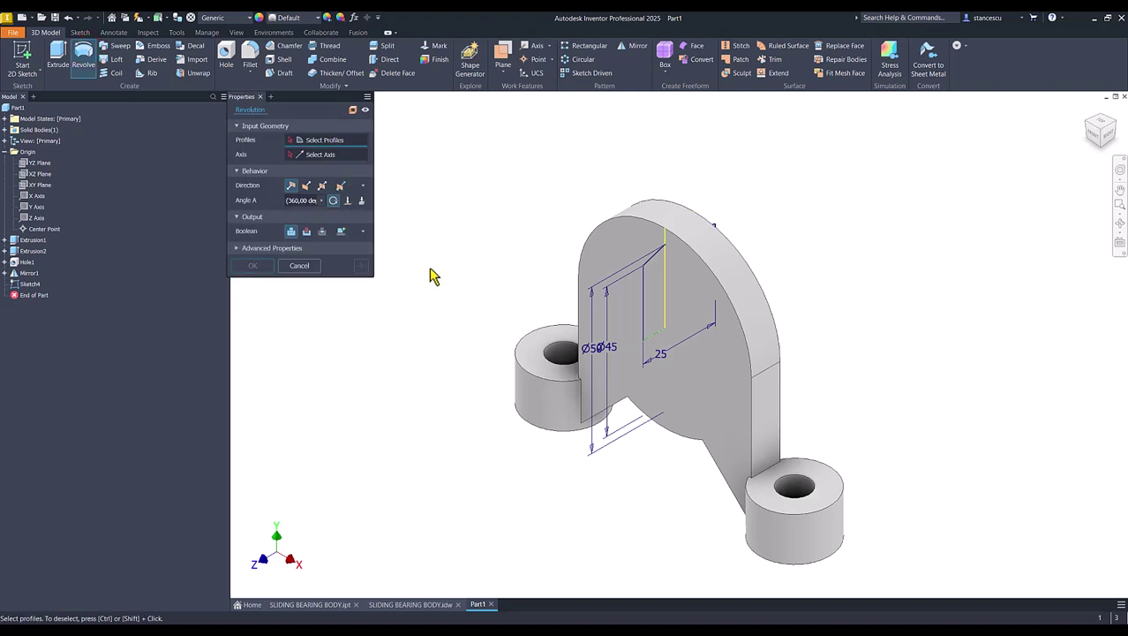
pyautogui.click(642, 281)
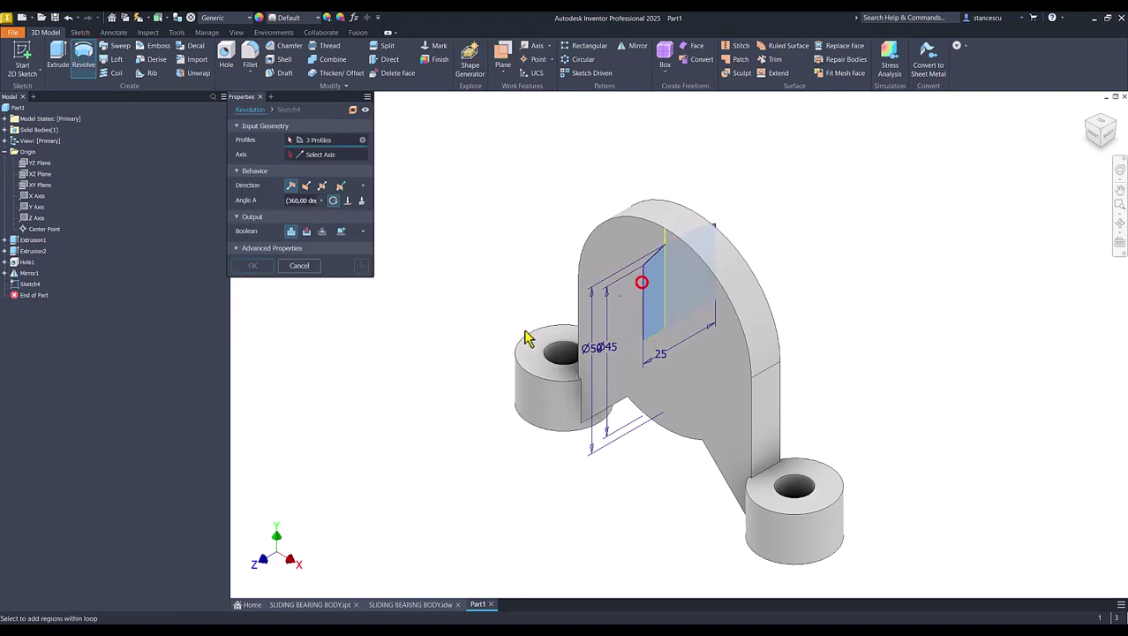
pyautogui.click(328, 154)
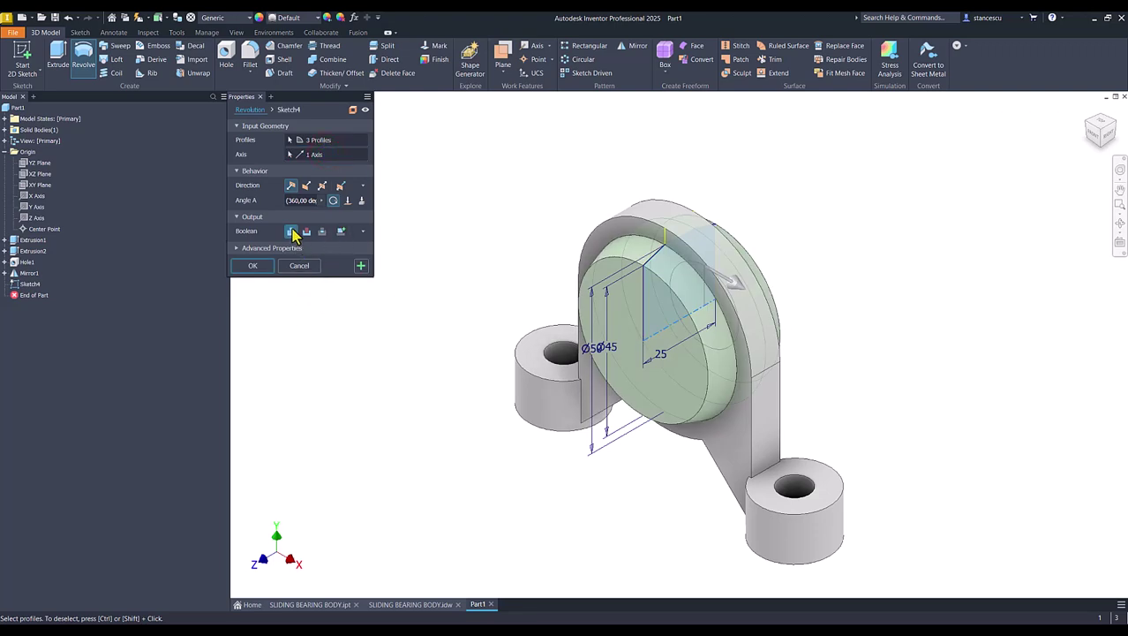
pyautogui.click(252, 266)
pyautogui.click(338, 305)
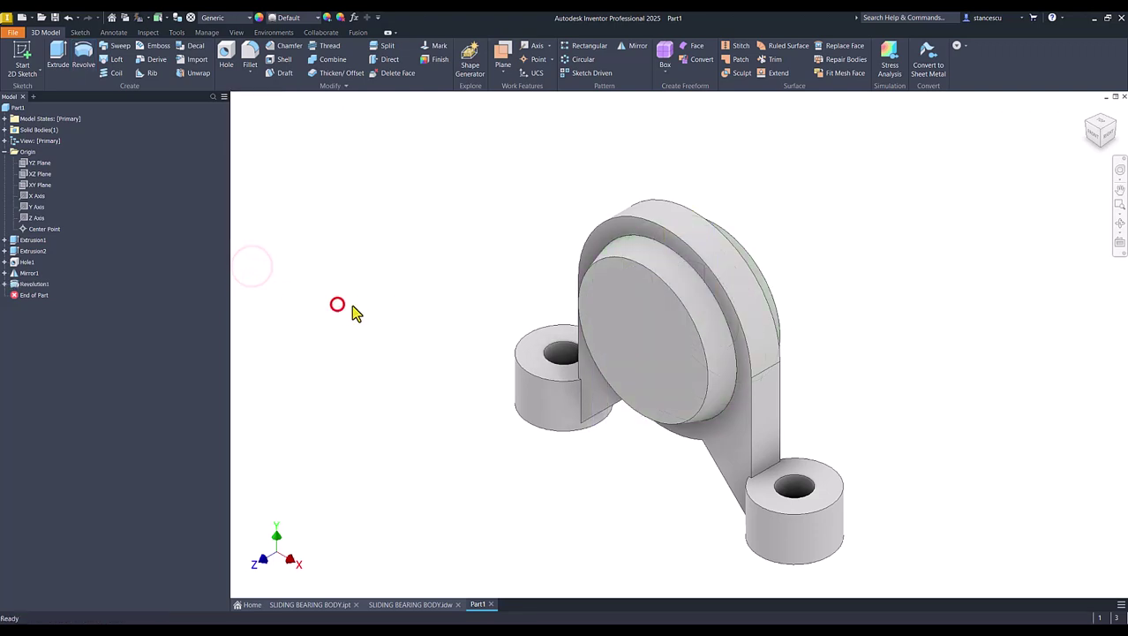
# Check the bore diameter in the SLIDING BEARING BODY drawing and cut a 35 mm through hole concentric with the hub's front face.
pyautogui.click(427, 604)
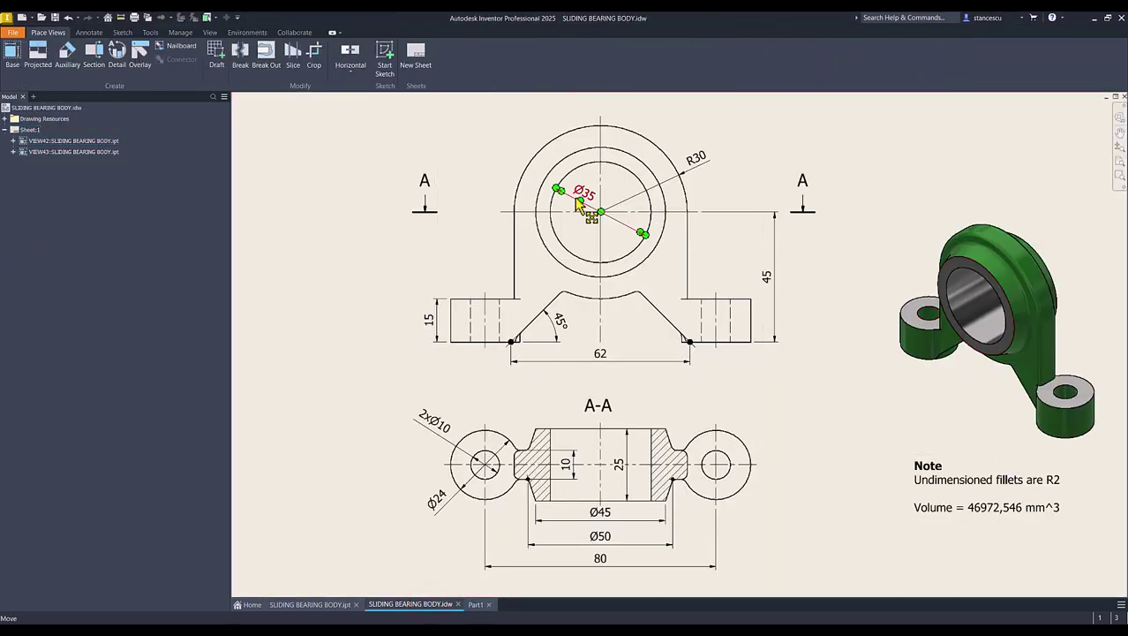
pyautogui.click(478, 605)
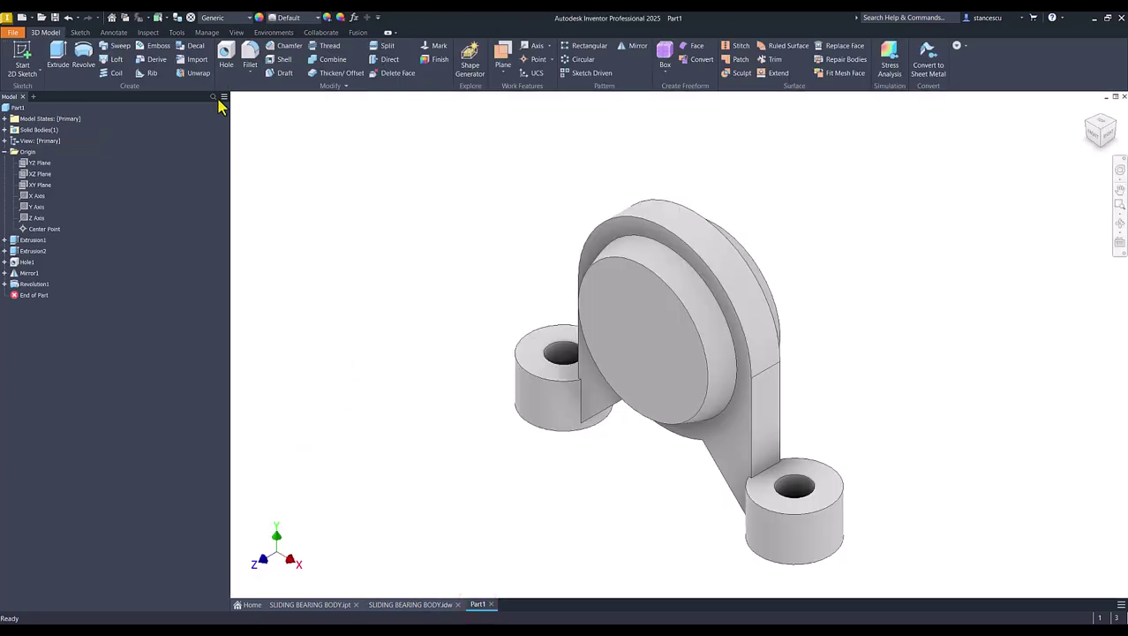
pyautogui.click(226, 55)
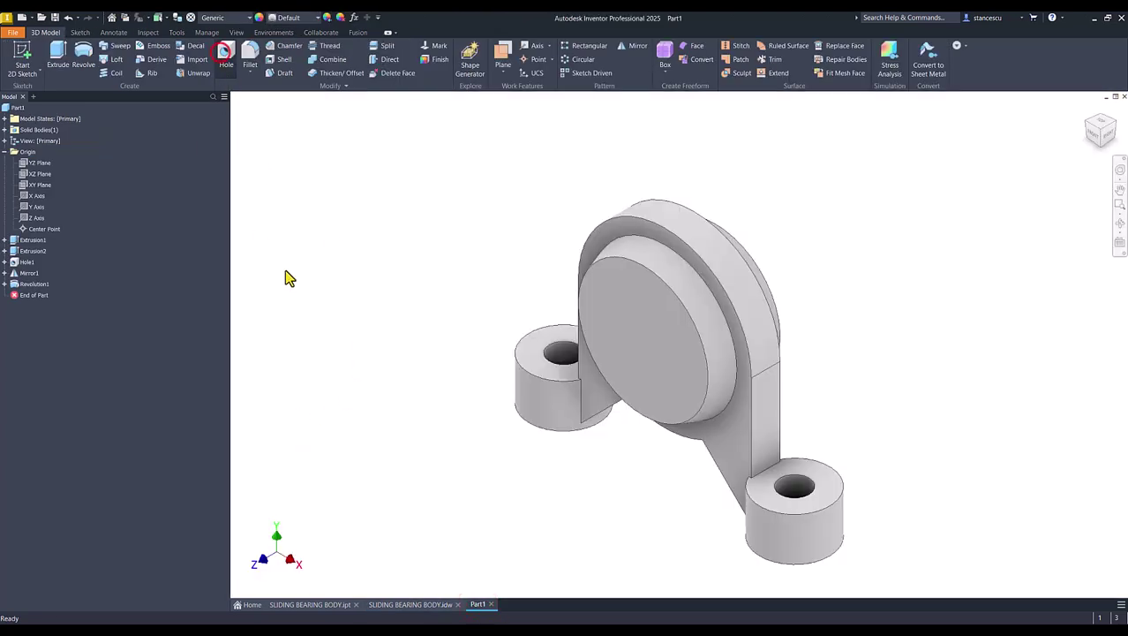
pyautogui.click(604, 316)
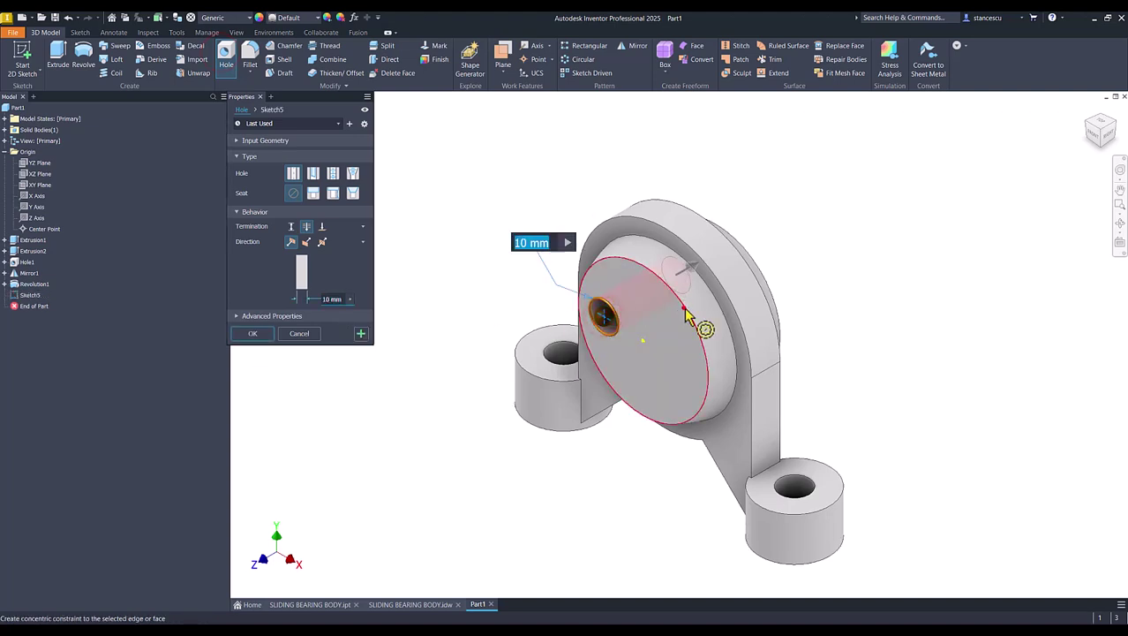
pyautogui.click(702, 319)
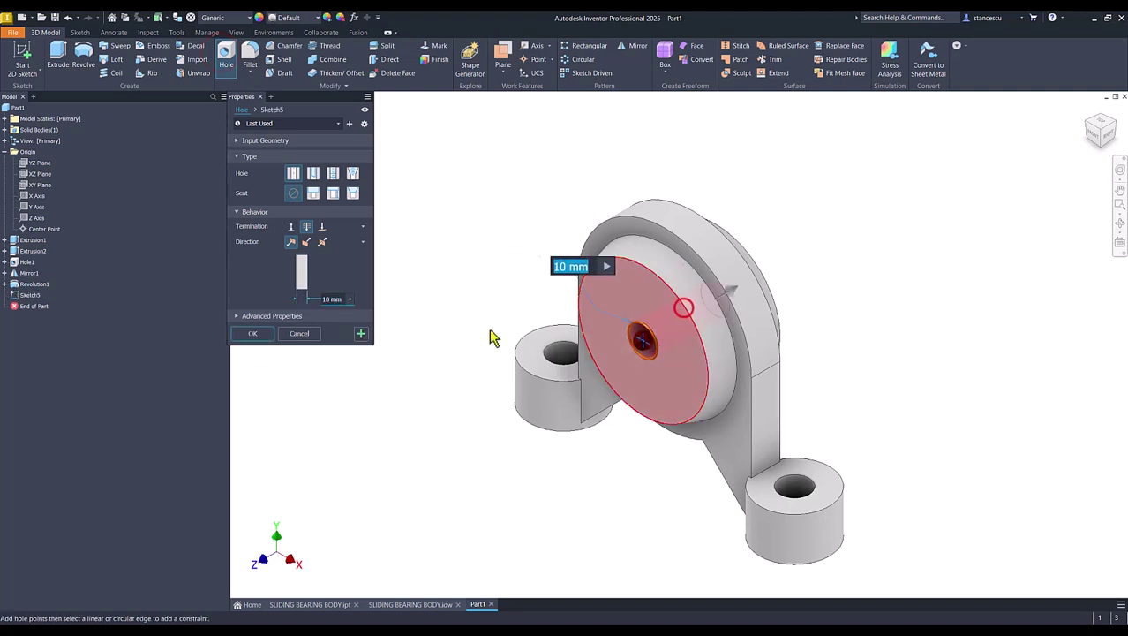
pyautogui.click(333, 300)
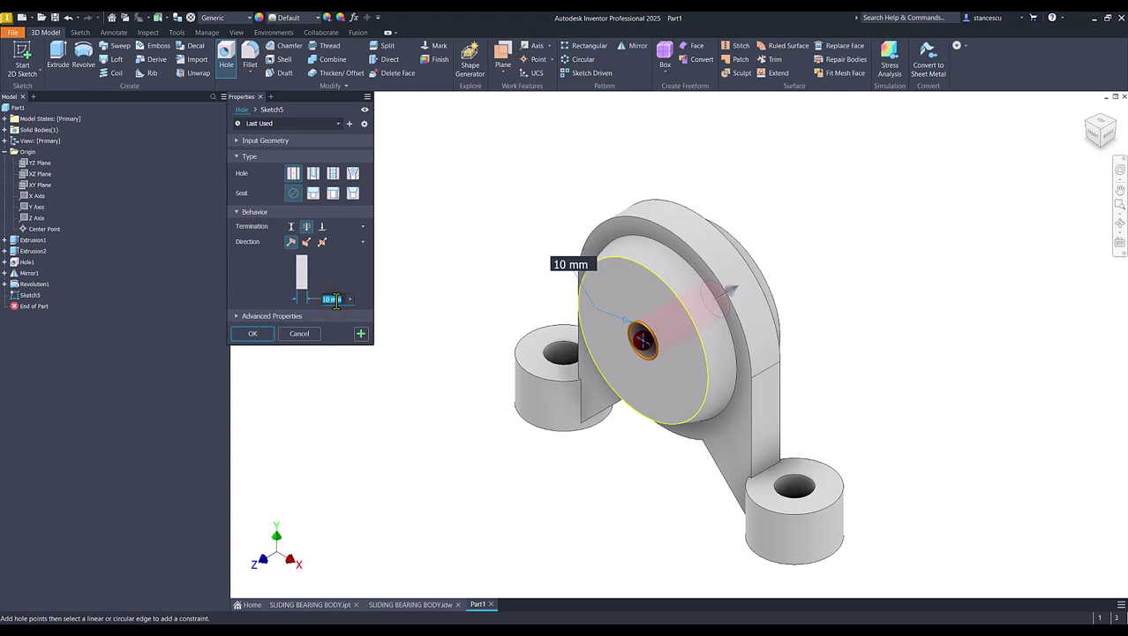
pyautogui.press('Return')
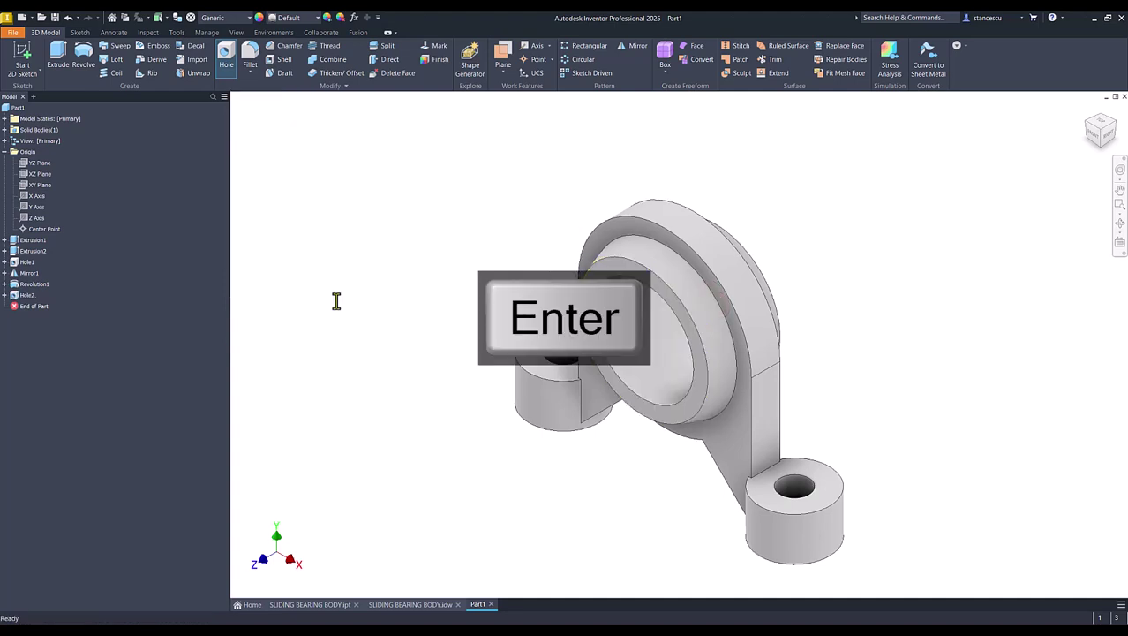
# Review the drawing's fillet note, then start a 2 mm fillet on both outer plate outlines and both hub-to-plate edges.
pyautogui.click(408, 604)
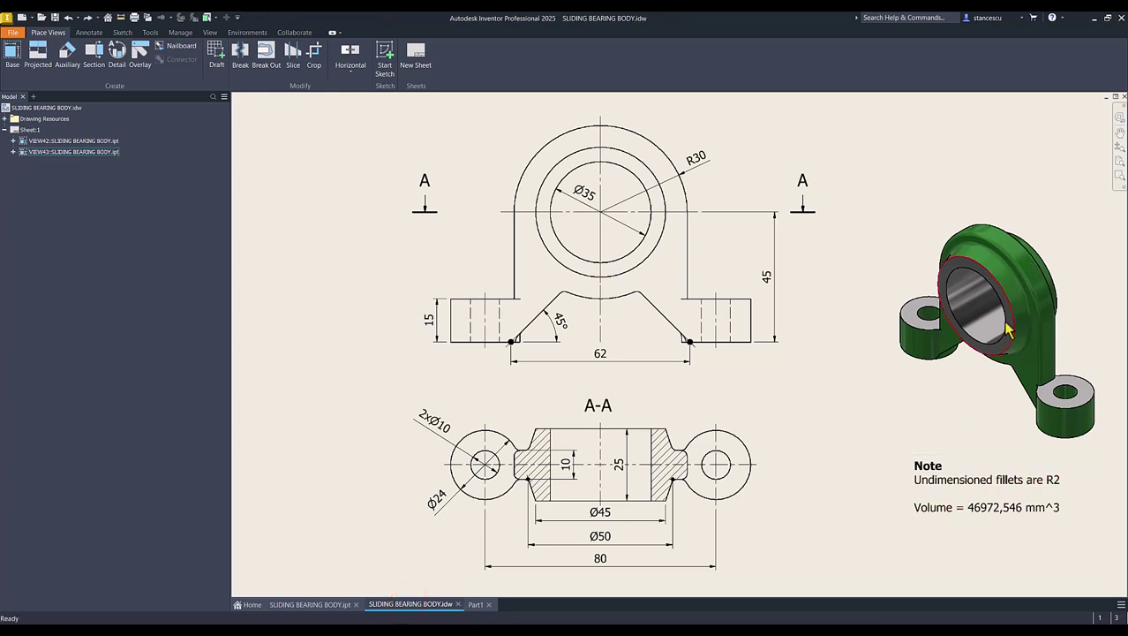
pyautogui.click(478, 604)
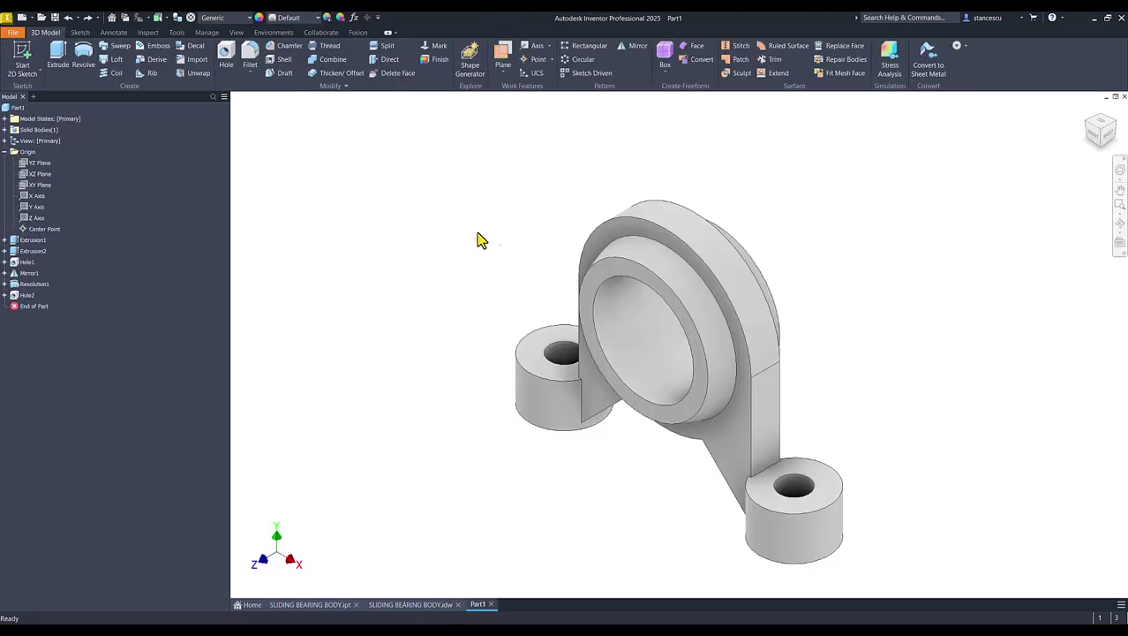
pyautogui.click(586, 245)
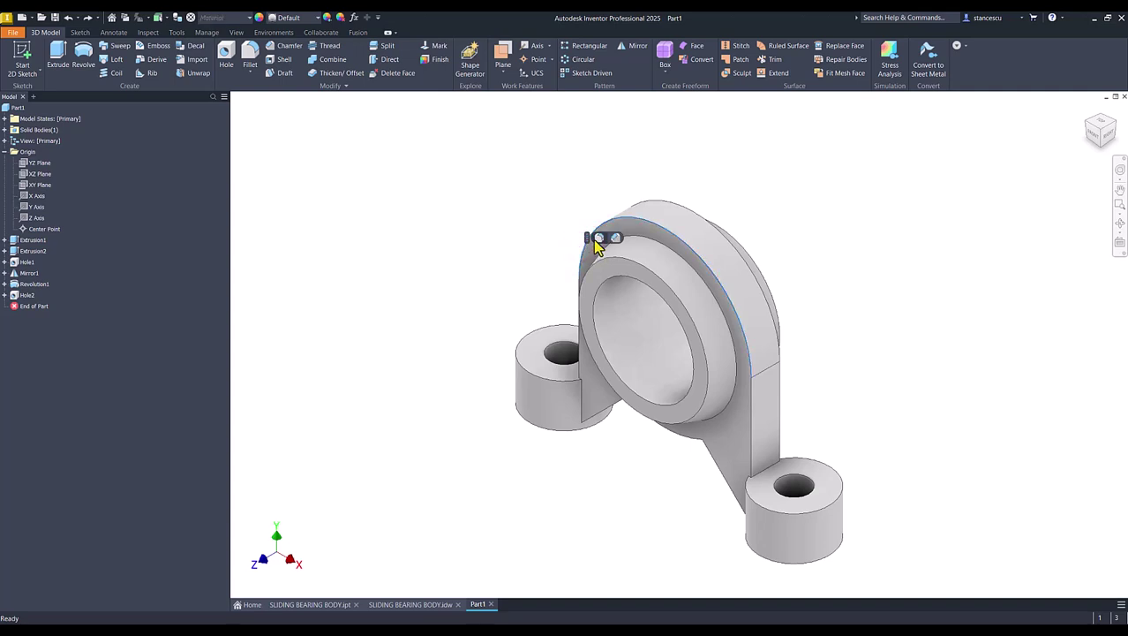
pyautogui.click(598, 240)
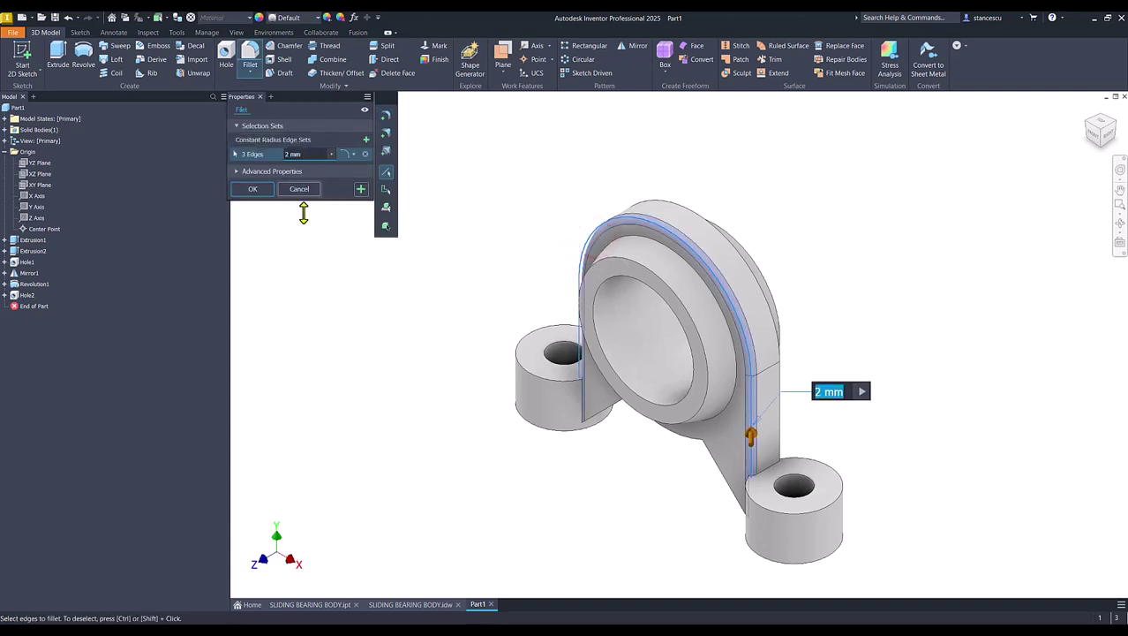
pyautogui.click(755, 276)
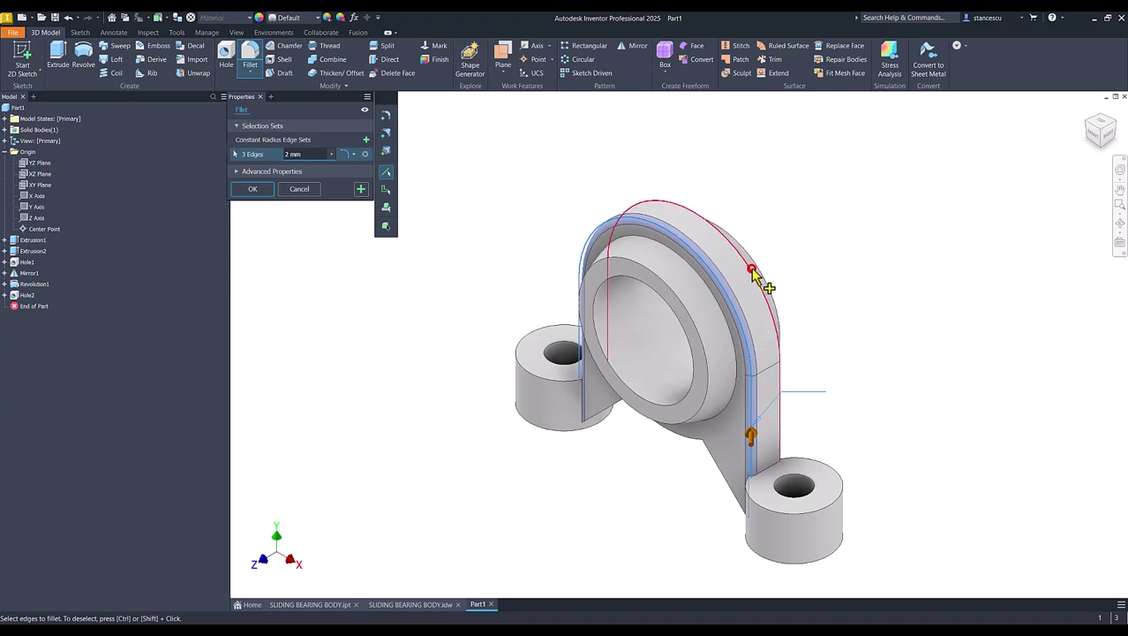
pyautogui.click(707, 290)
pyautogui.keyDown('shift'); pyautogui.moveTo(807, 300); pyautogui.dragTo(582, 491, button='middle'); pyautogui.keyUp('shift')
pyautogui.click(615, 325)
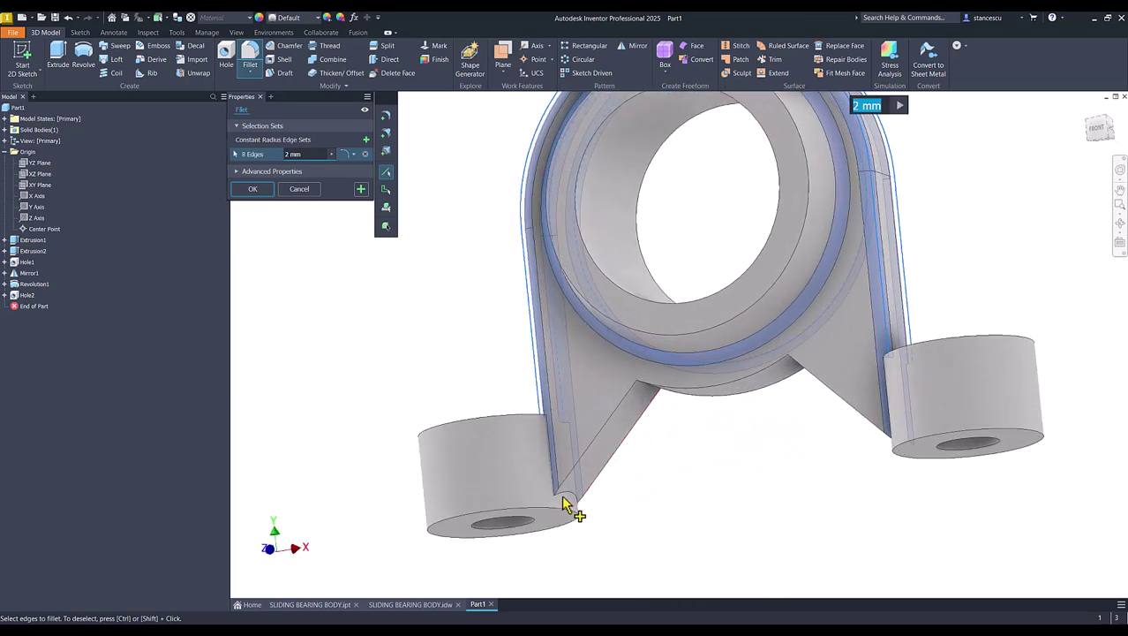
# Add the curved lower edges where the plate meets each foot boss to the 2 mm fillet and apply it.
pyautogui.click(566, 500)
pyautogui.keyDown('shift'); pyautogui.moveTo(705, 521); pyautogui.dragTo(821, 501, button='middle'); pyautogui.keyUp('shift')
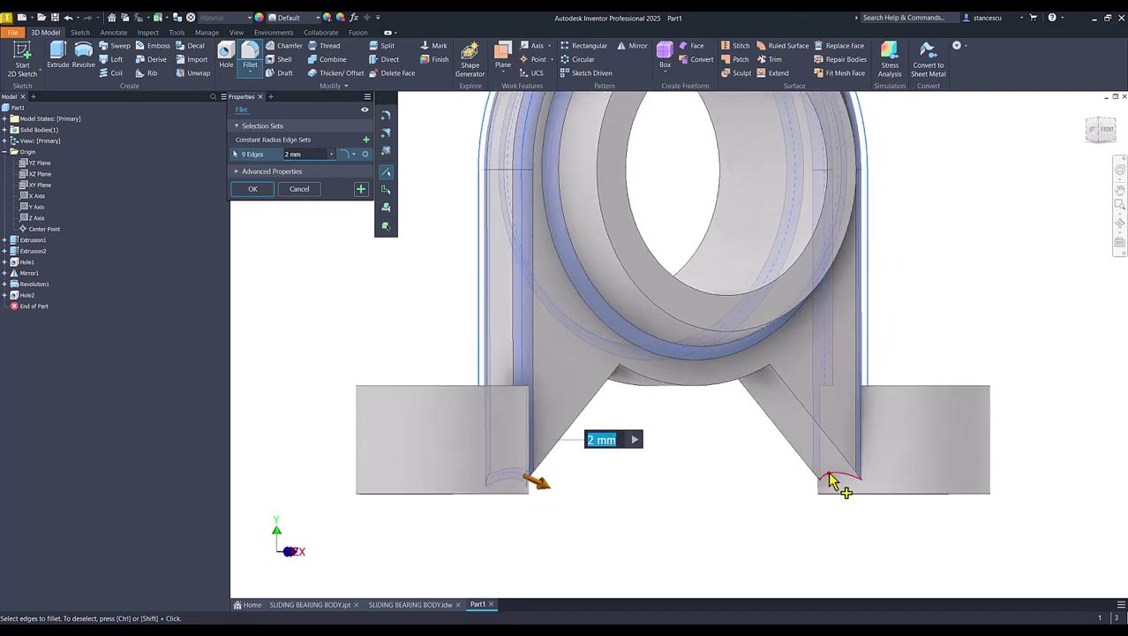
pyautogui.click(829, 473)
pyautogui.press('F6')
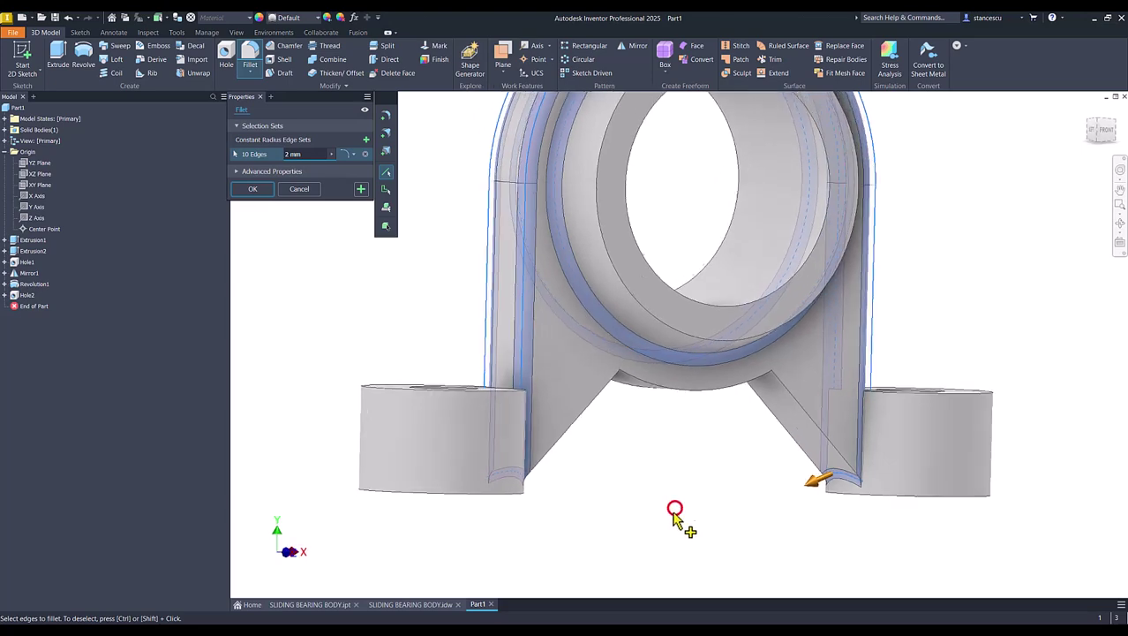
pyautogui.click(265, 199)
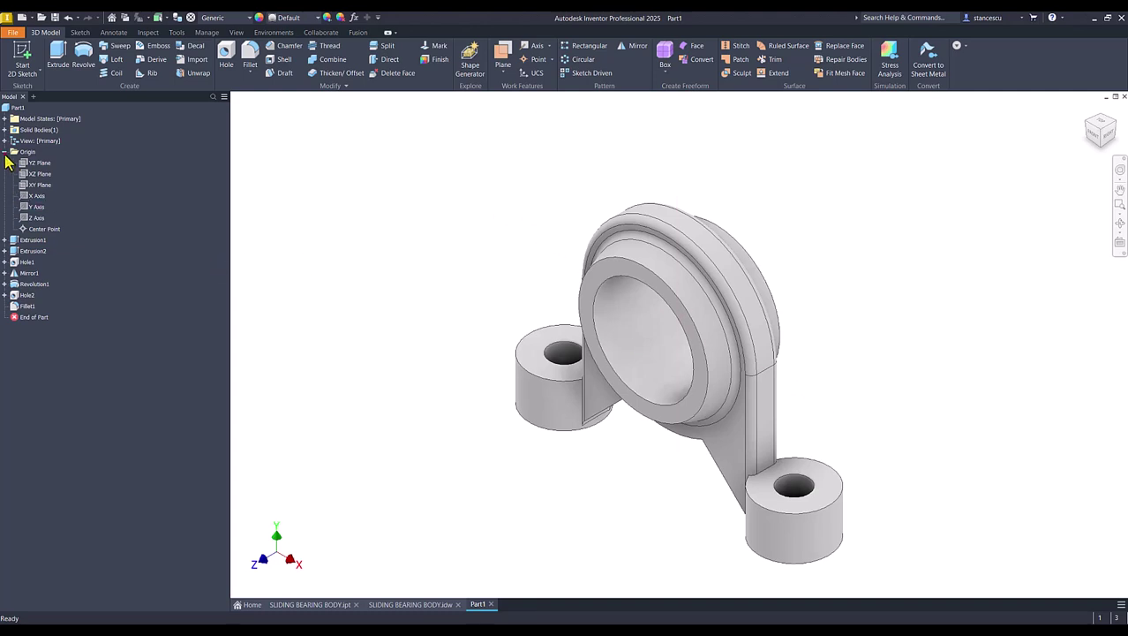
# Open the part's iProperties and update its physical properties to check the volume.
pyautogui.click(5, 152)
pyautogui.click(18, 107)
pyautogui.rightClick(18, 107)
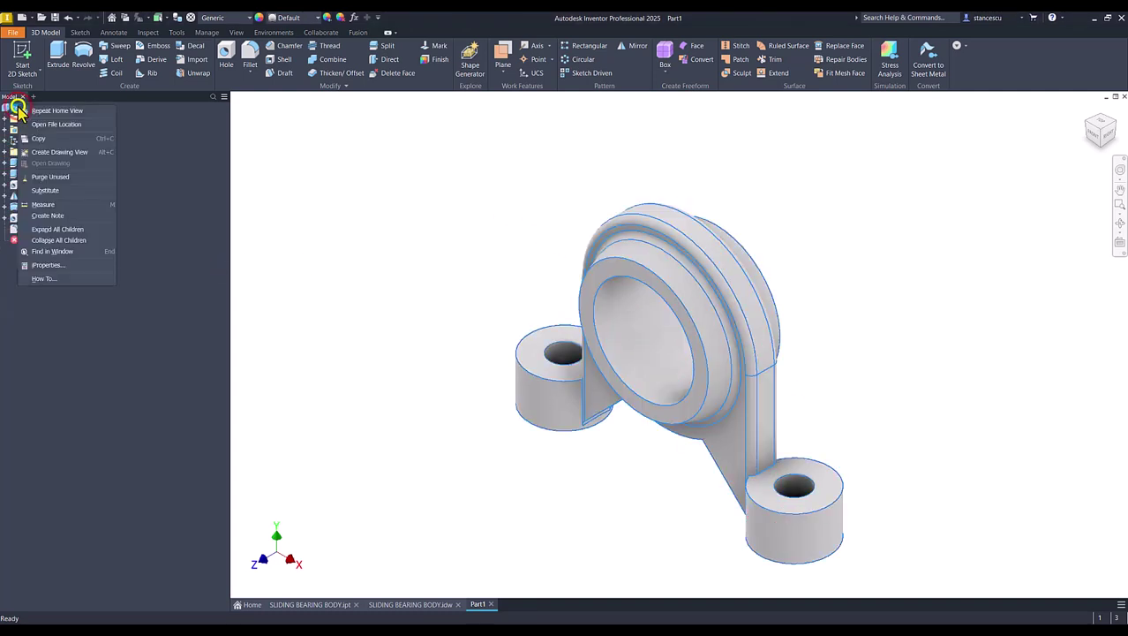
pyautogui.click(53, 265)
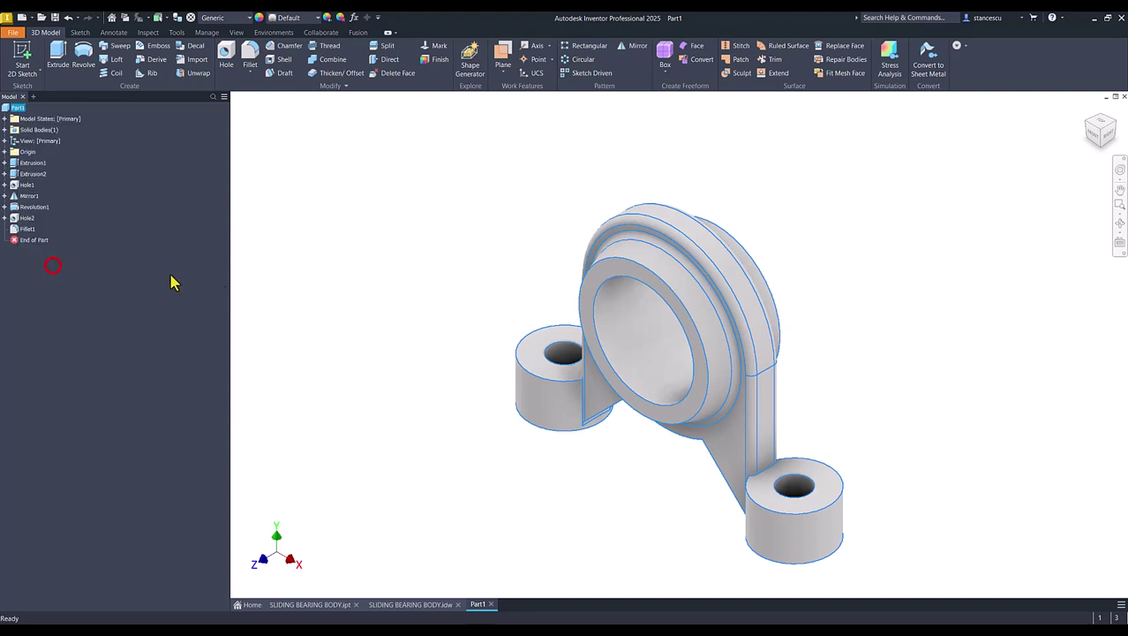
pyautogui.click(593, 167)
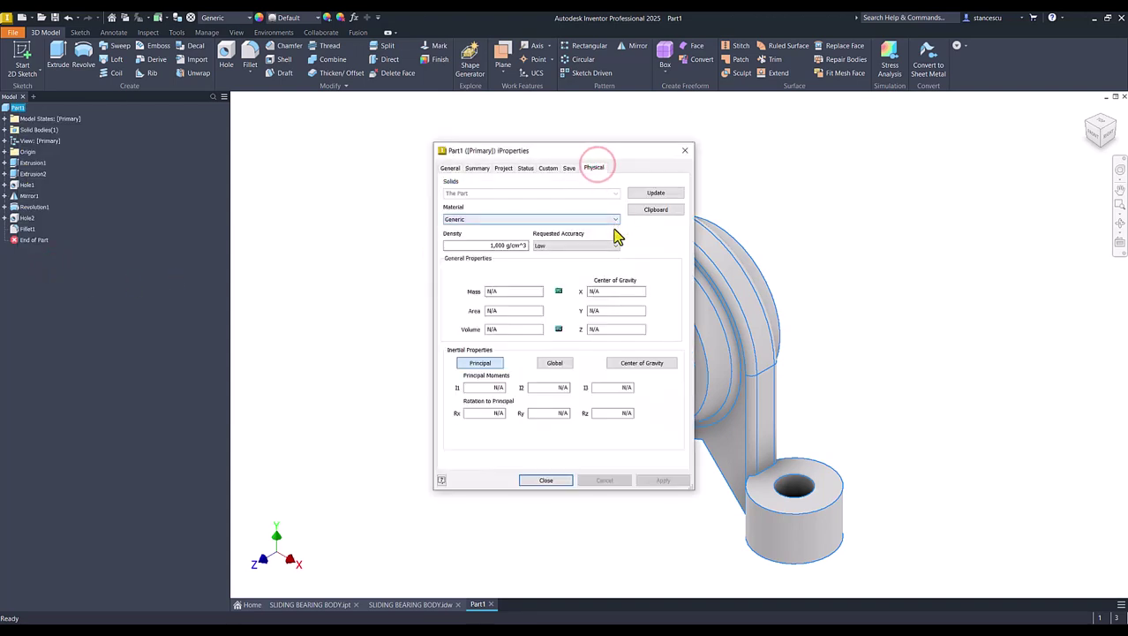
pyautogui.click(659, 192)
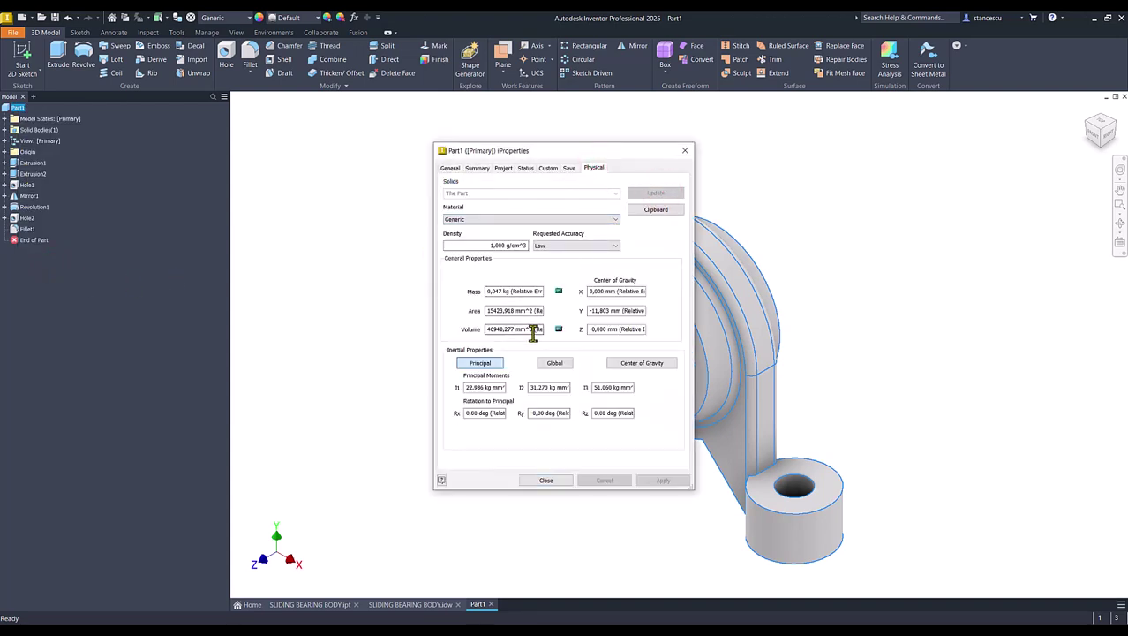
# Copy the volume value from the part's physical properties and close iProperties.
pyautogui.moveTo(533, 329); pyautogui.dragTo(416, 328)
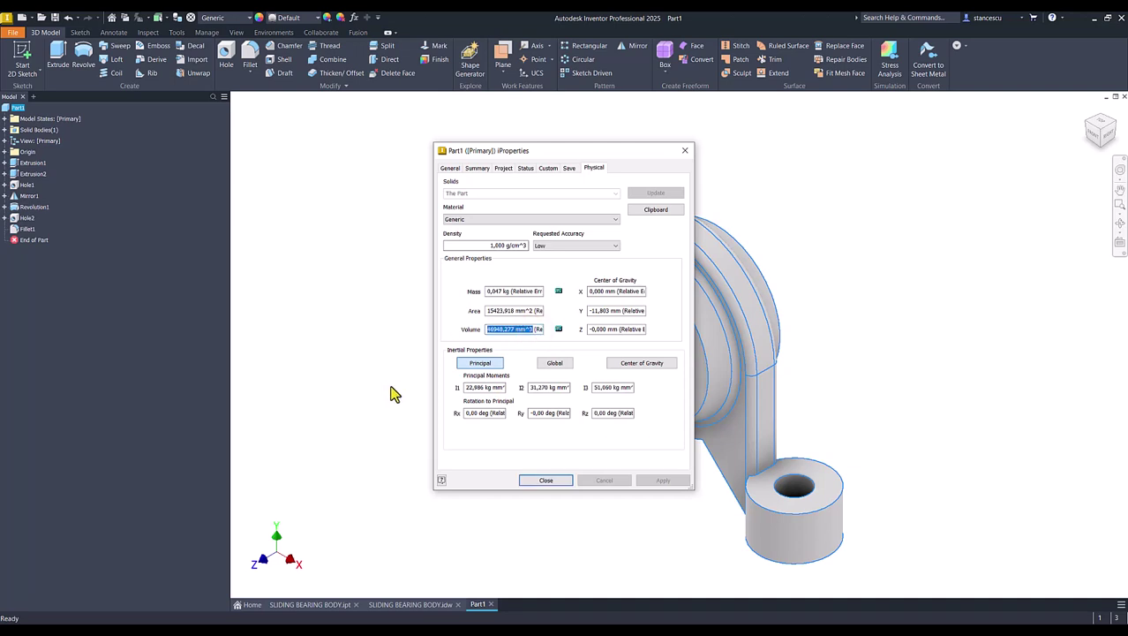
pyautogui.hotkey('ctrl', 'c')
pyautogui.click(563, 478)
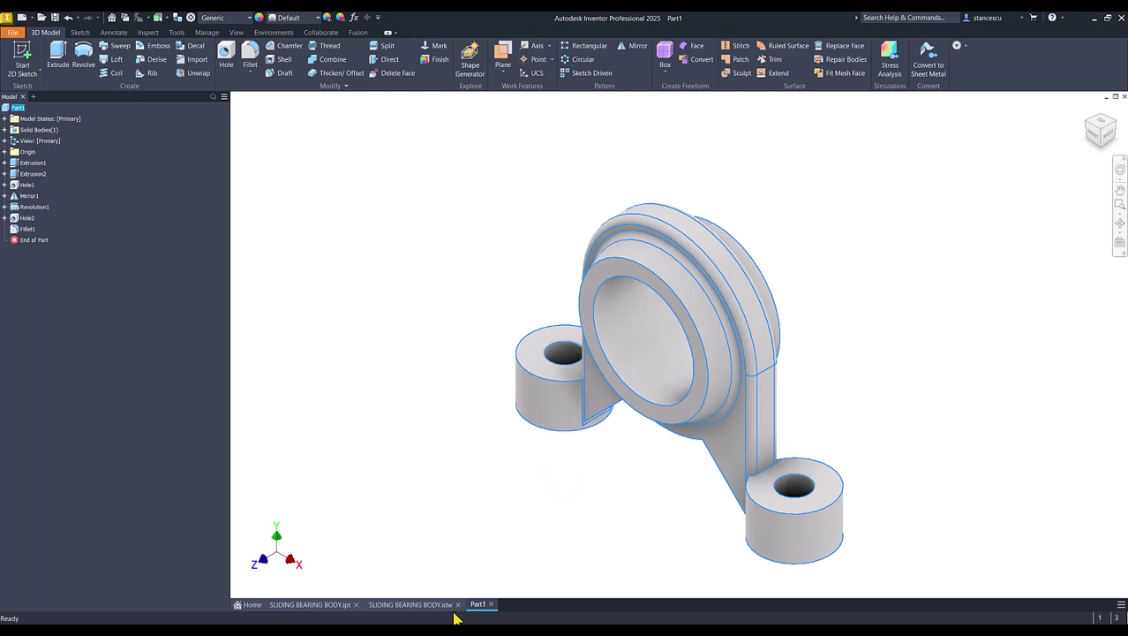
# In the SLIDING BEARING BODY drawing note, replace the volume value with the copied 46948,277 mm^3.
pyautogui.click(408, 604)
pyautogui.click(1005, 507)
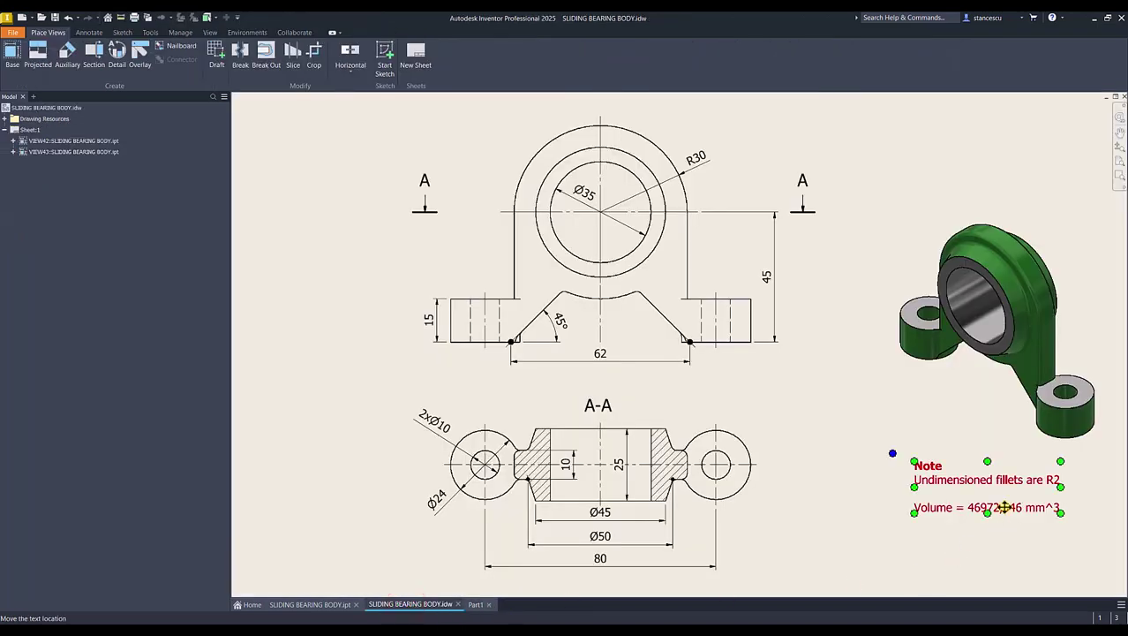
pyautogui.doubleClick(1005, 507)
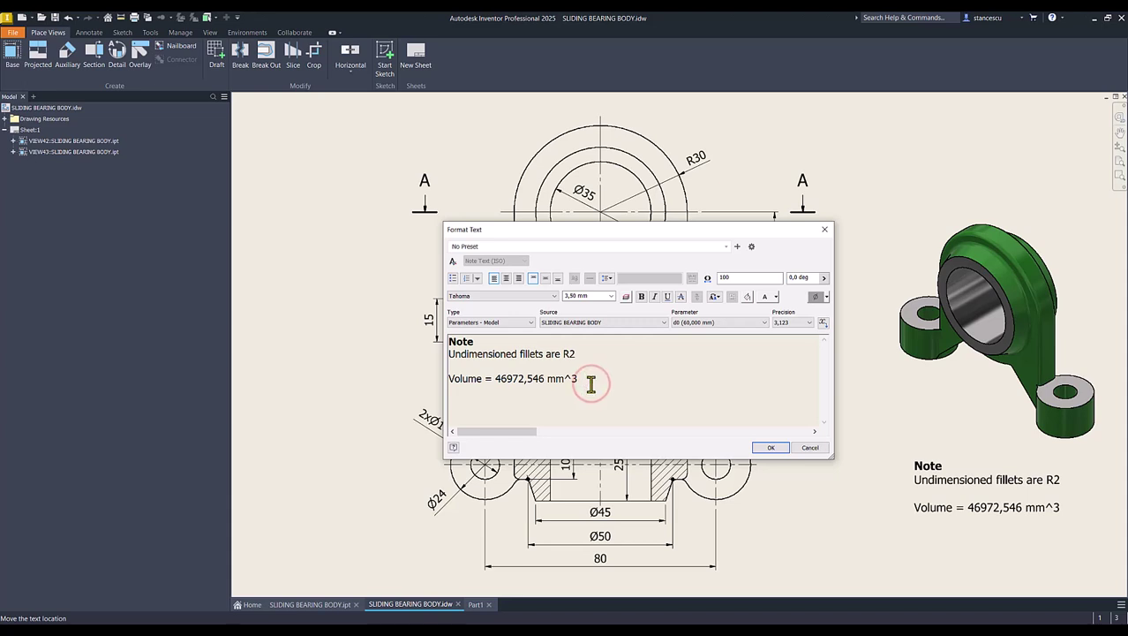
pyautogui.press('Return')
pyautogui.hotkey('ctrl', 'v')
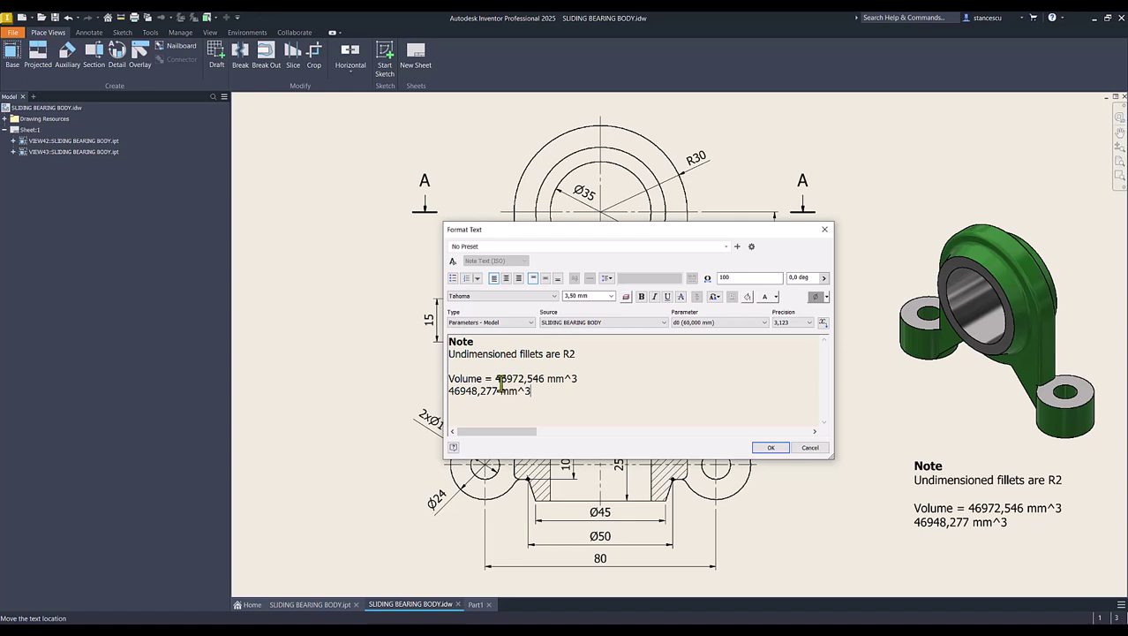
pyautogui.moveTo(495, 380); pyautogui.dragTo(590, 385)
pyautogui.press('Delete')
pyautogui.press('Delete')
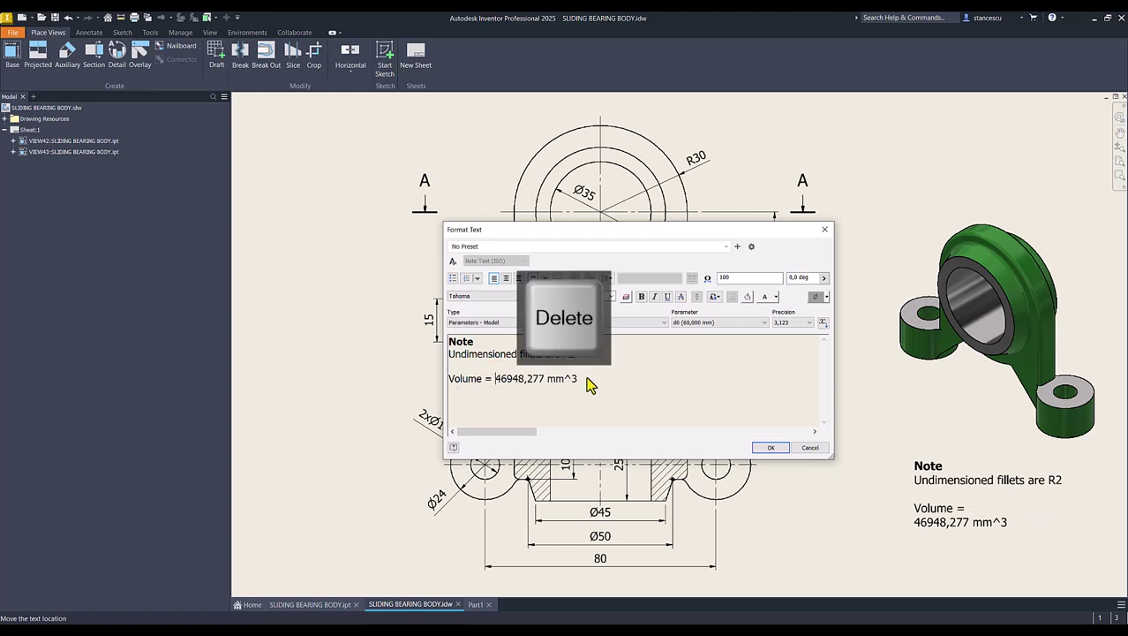
pyautogui.click(771, 448)
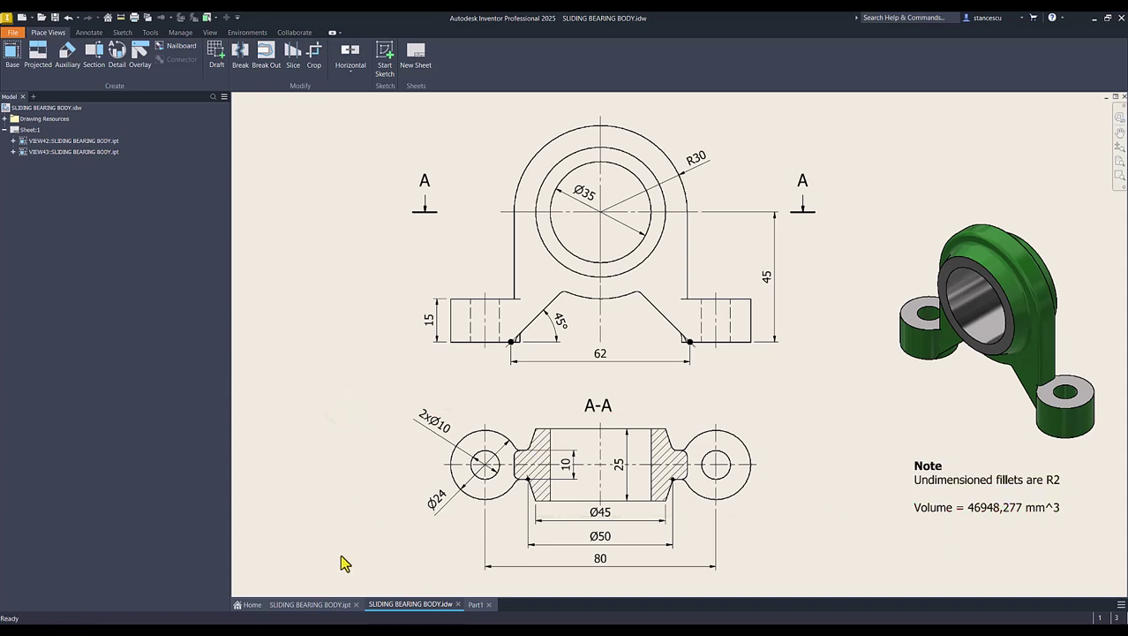
# In Part1, assign the material Steel, Cast and apply the Smooth - Dark Forest Green appearance to the whole part.
pyautogui.click(477, 605)
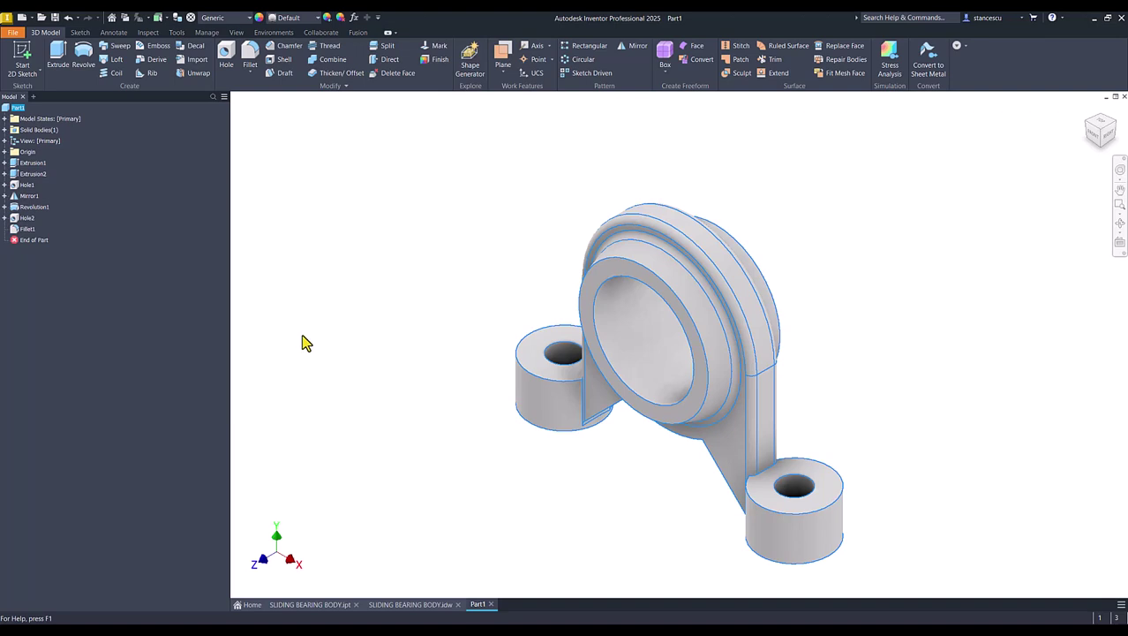
pyautogui.scroll(-7, 288, 337)
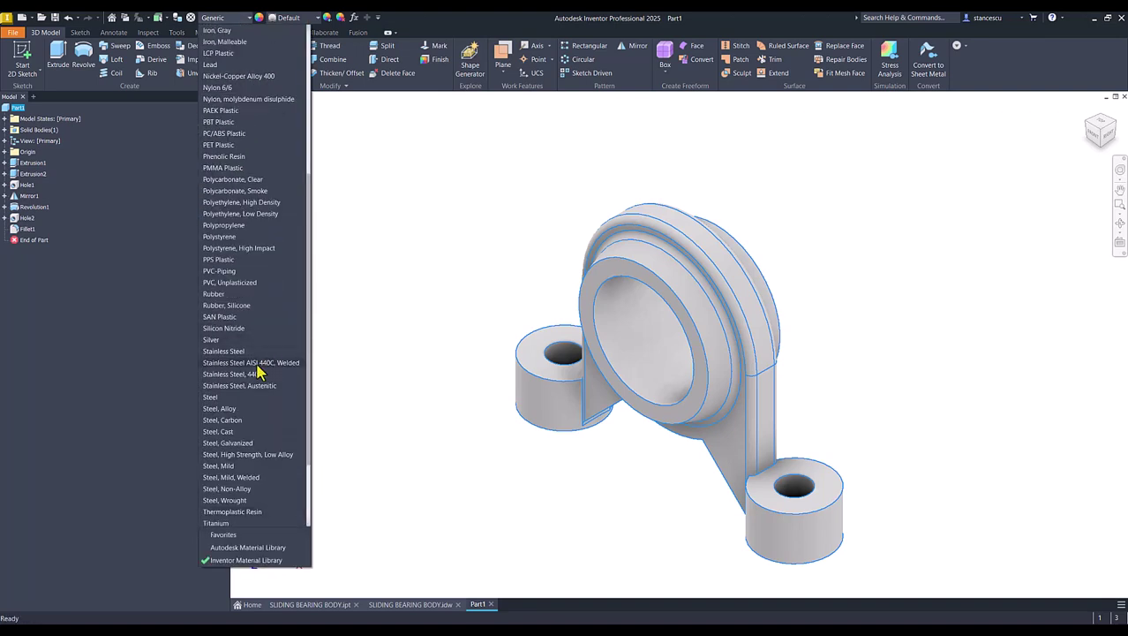
pyautogui.click(216, 432)
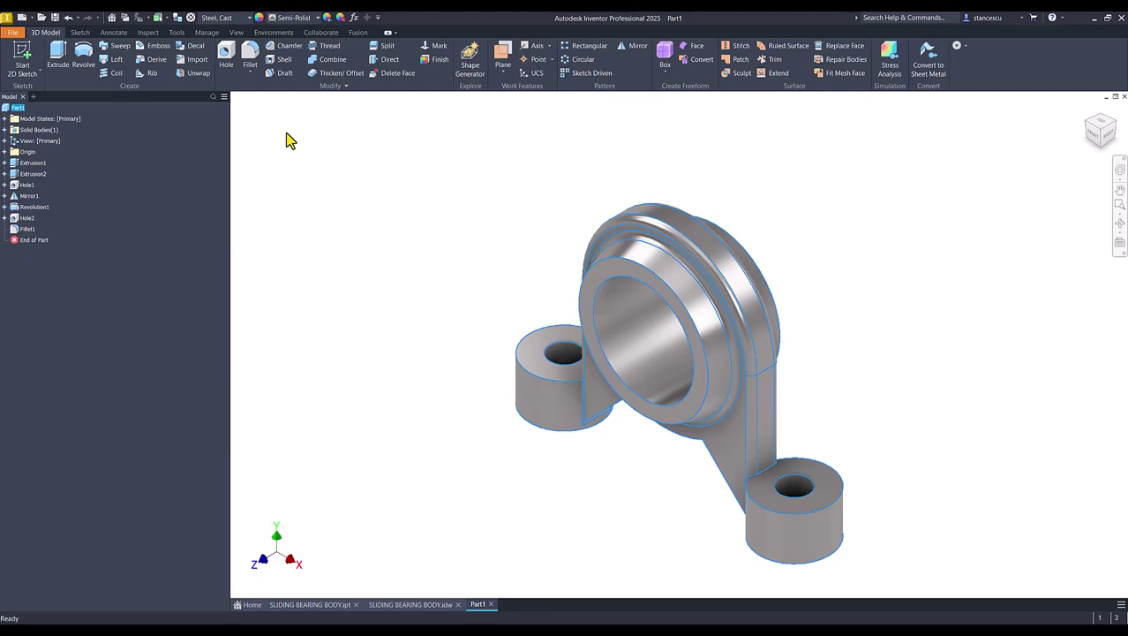
pyautogui.click(300, 19)
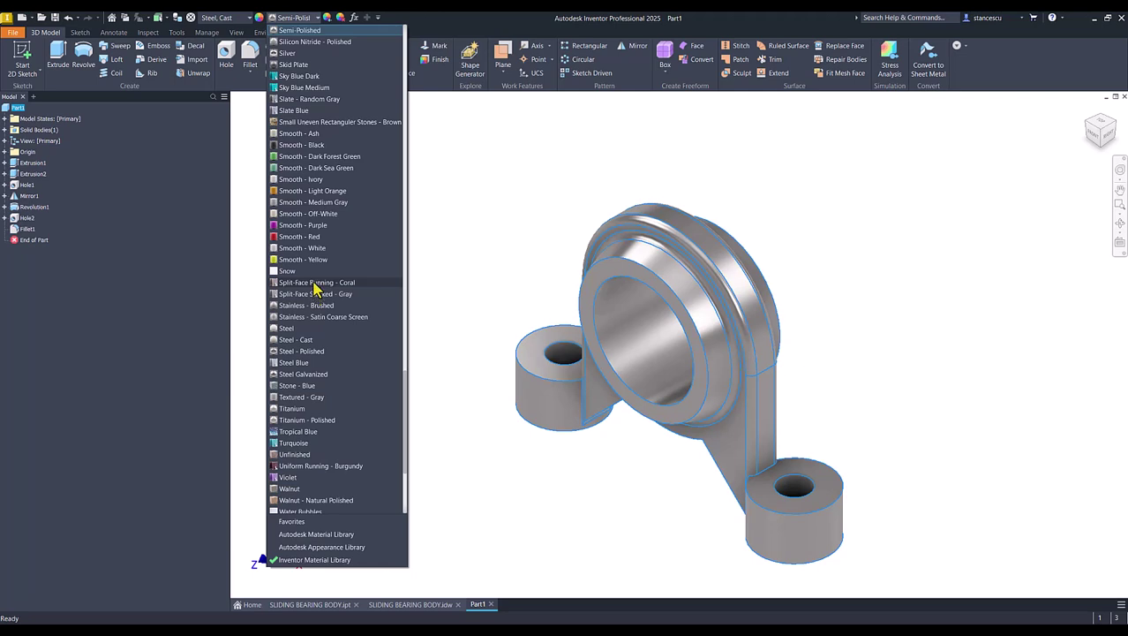
pyautogui.click(329, 157)
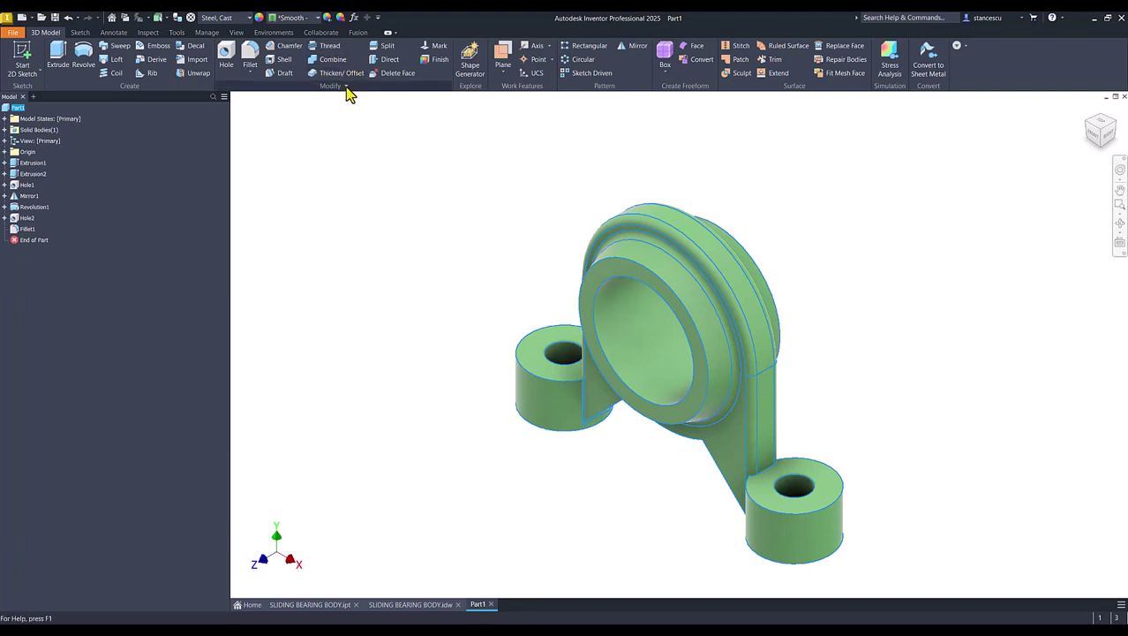
# Set the lighting style to Two Lights and the visual style to Shaded.
pyautogui.click(237, 32)
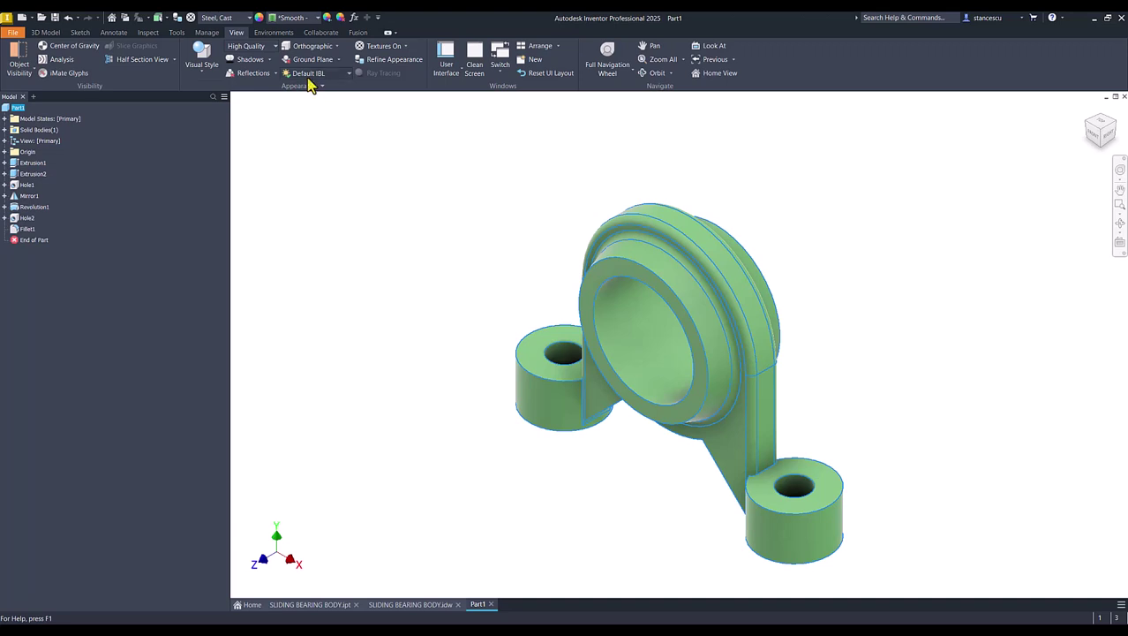
pyautogui.click(311, 74)
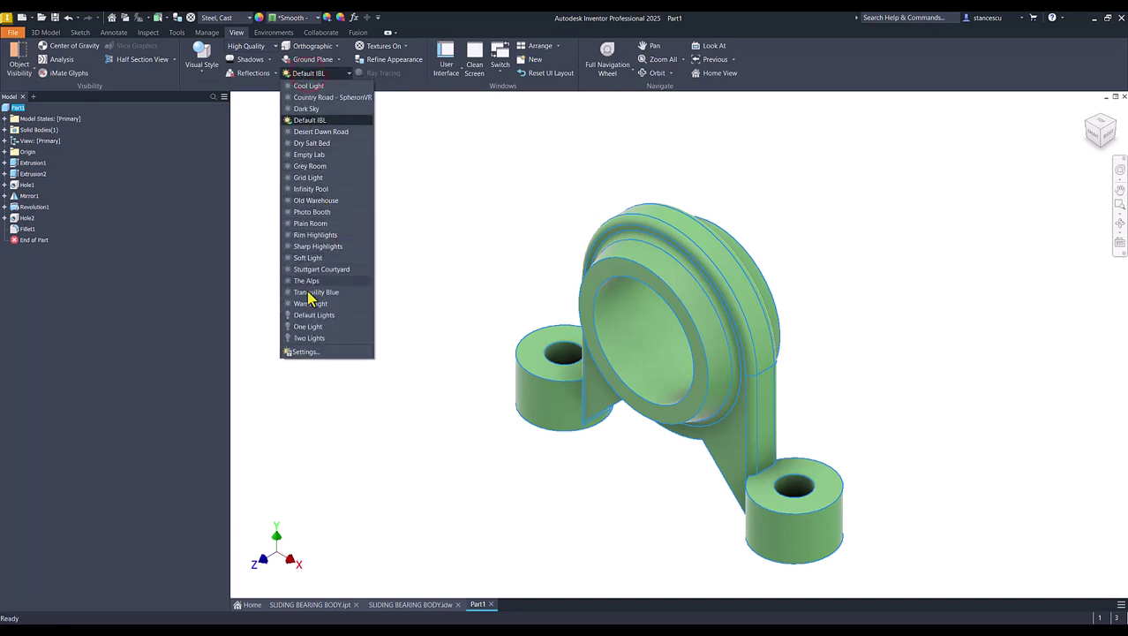
pyautogui.click(308, 338)
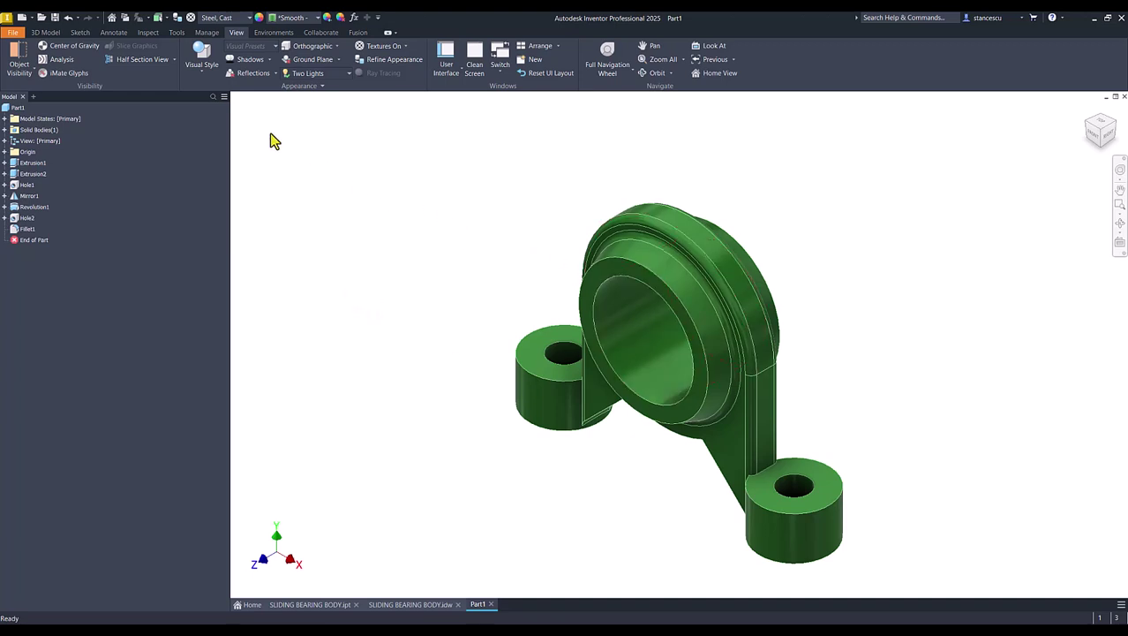
pyautogui.click(201, 66)
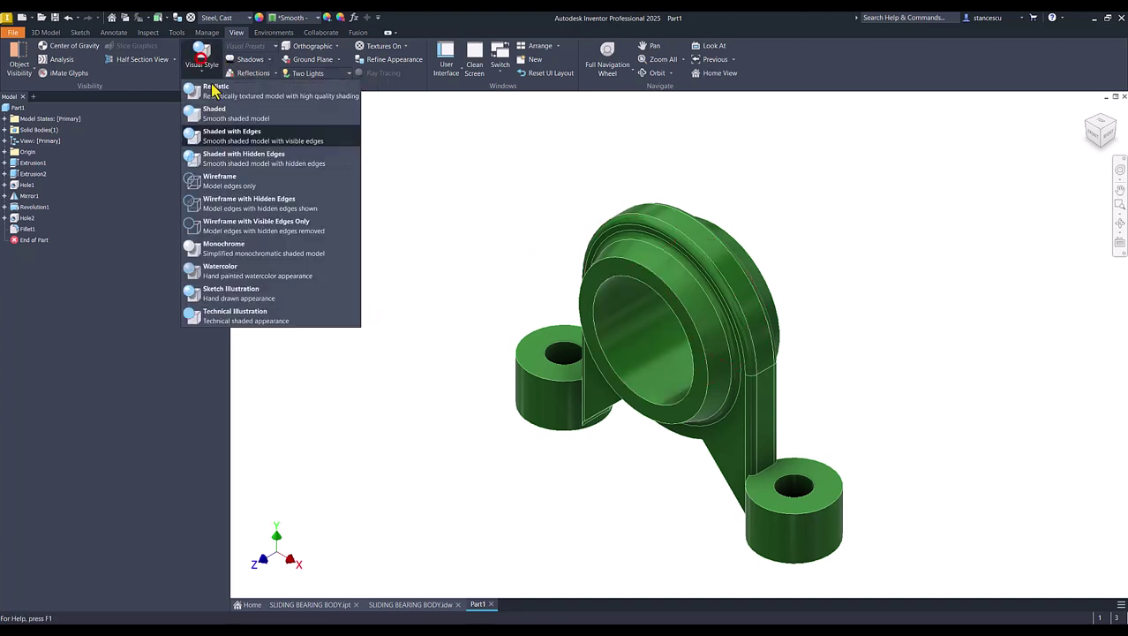
pyautogui.click(222, 113)
pyautogui.click(373, 234)
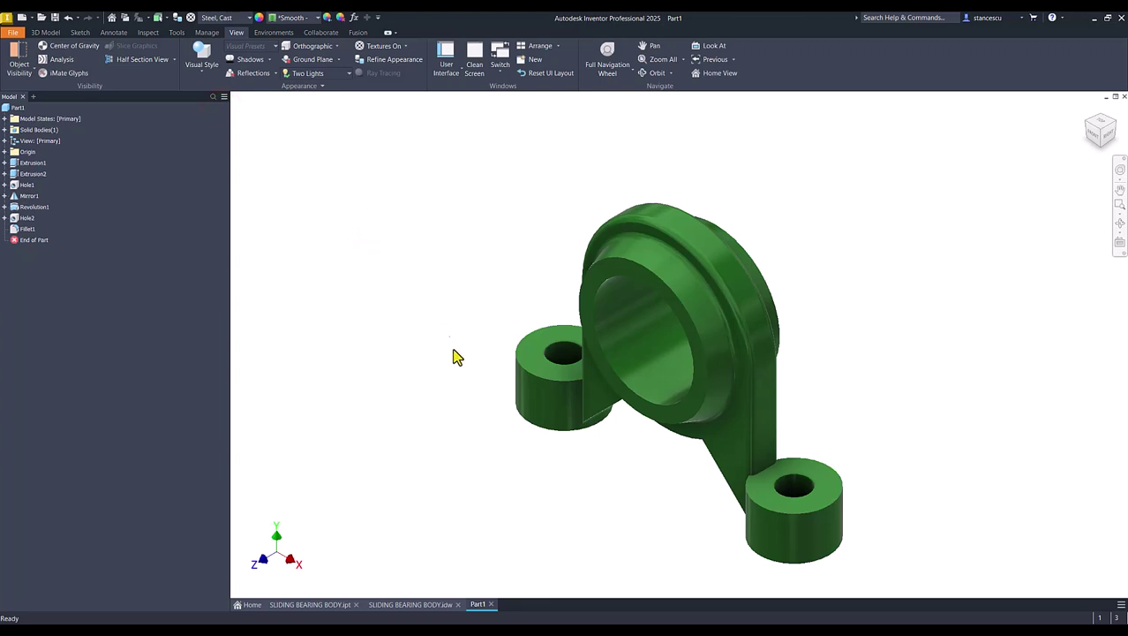
# Apply the Steel - Polished appearance to the hub bore and the upper and lower faces of both foot bosses.
pyautogui.click(526, 365)
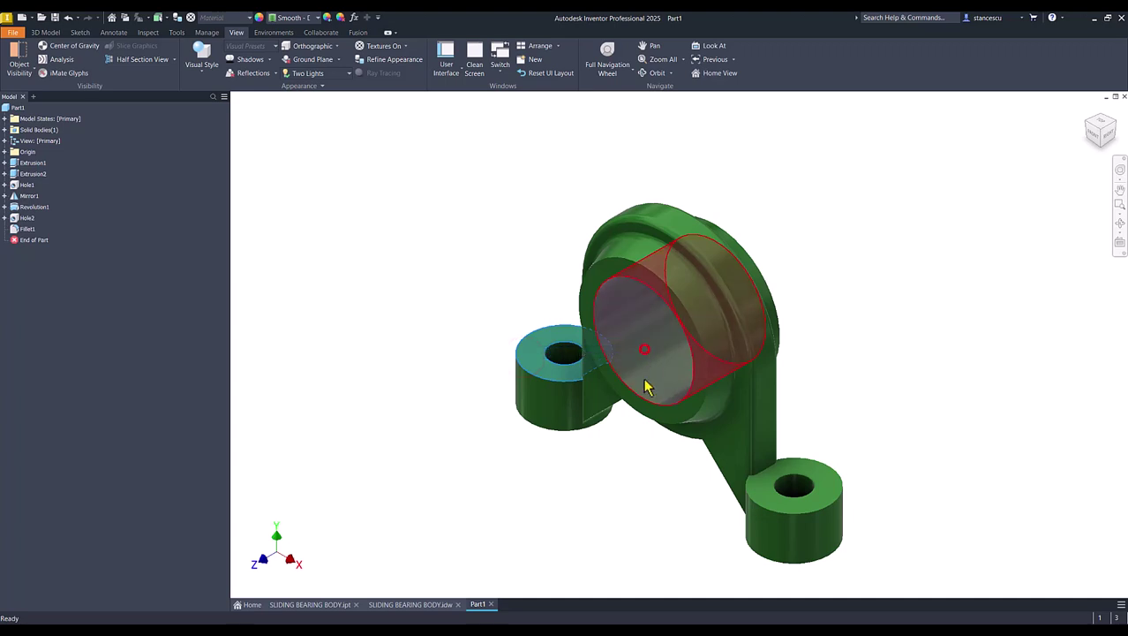
pyautogui.keyDown('ctrl'); pyautogui.click(653, 371); pyautogui.keyUp('ctrl')
pyautogui.keyDown('shift'); pyautogui.moveTo(930, 350); pyautogui.dragTo(618, 523, button='middle'); pyautogui.keyUp('shift')
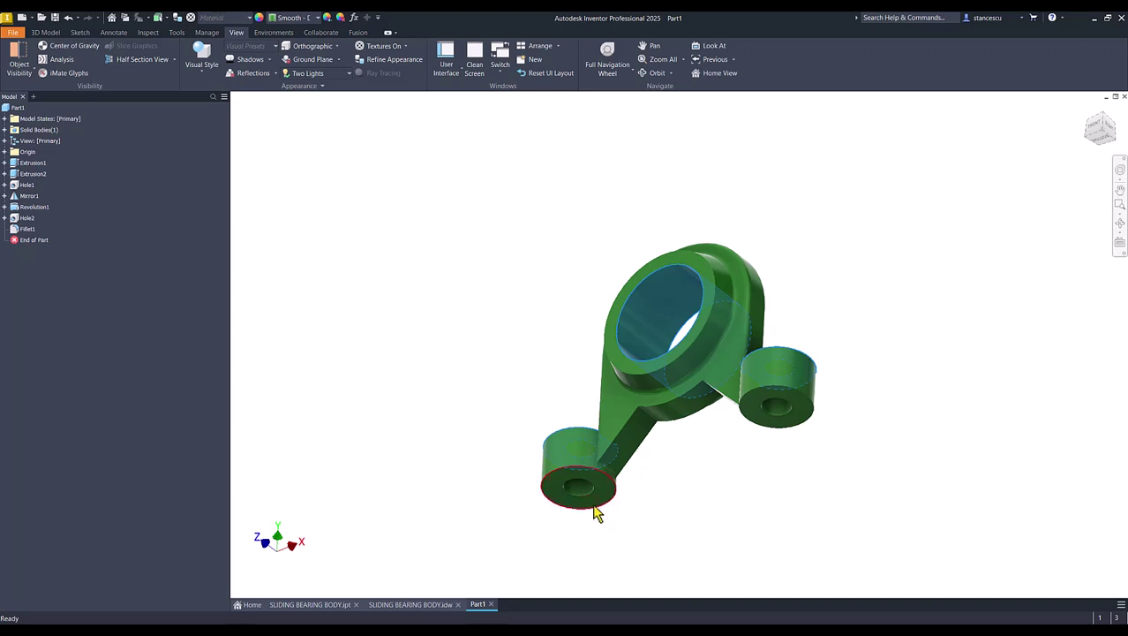
pyautogui.keyDown('ctrl'); pyautogui.click(599, 501); pyautogui.keyUp('ctrl')
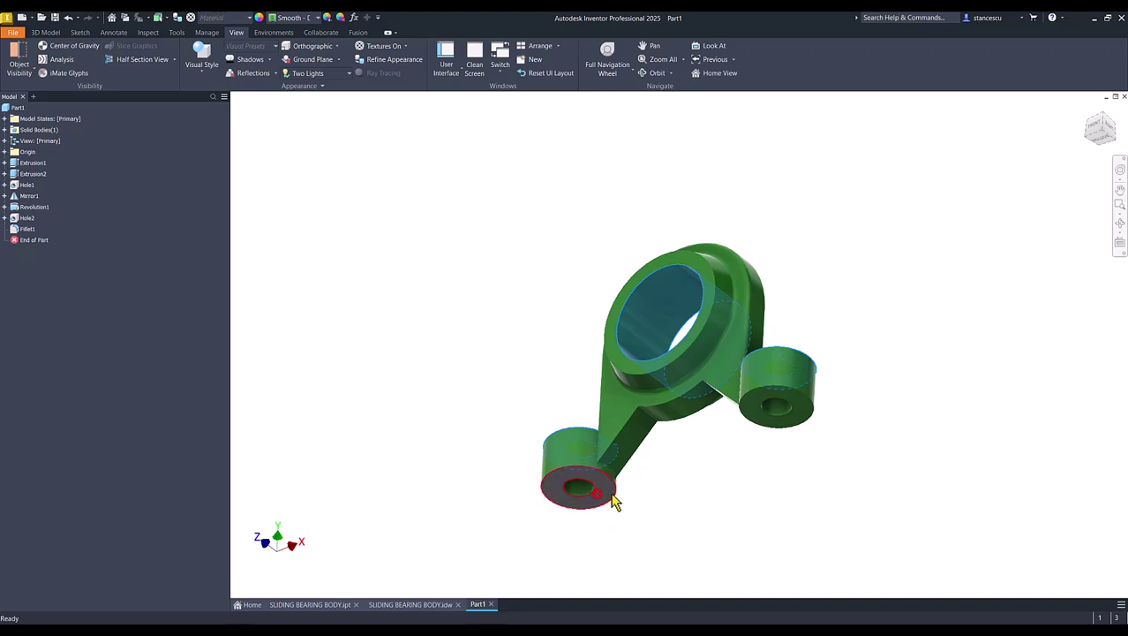
pyautogui.keyDown('ctrl'); pyautogui.click(762, 421); pyautogui.keyUp('ctrl')
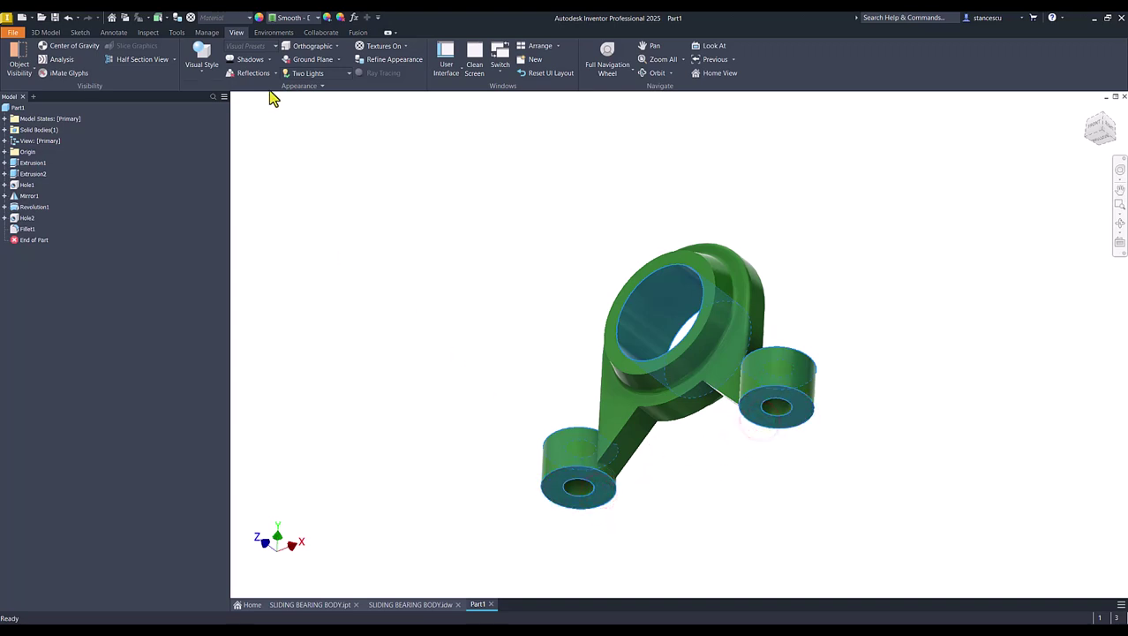
pyautogui.click(294, 17)
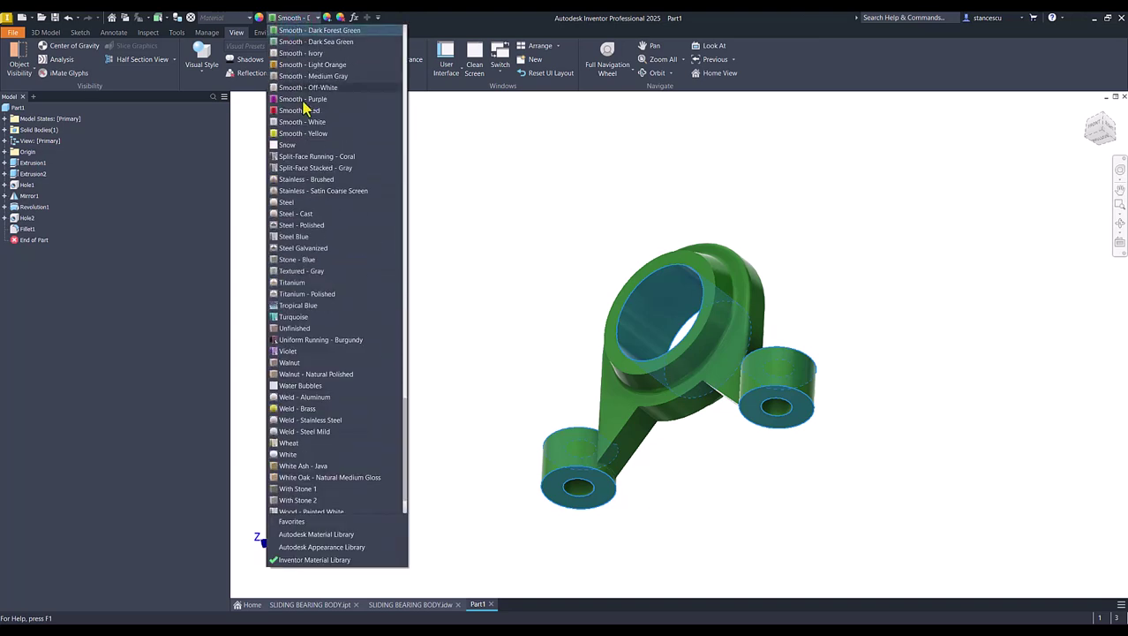
pyautogui.click(309, 225)
pyautogui.click(460, 256)
pyautogui.press('F6')
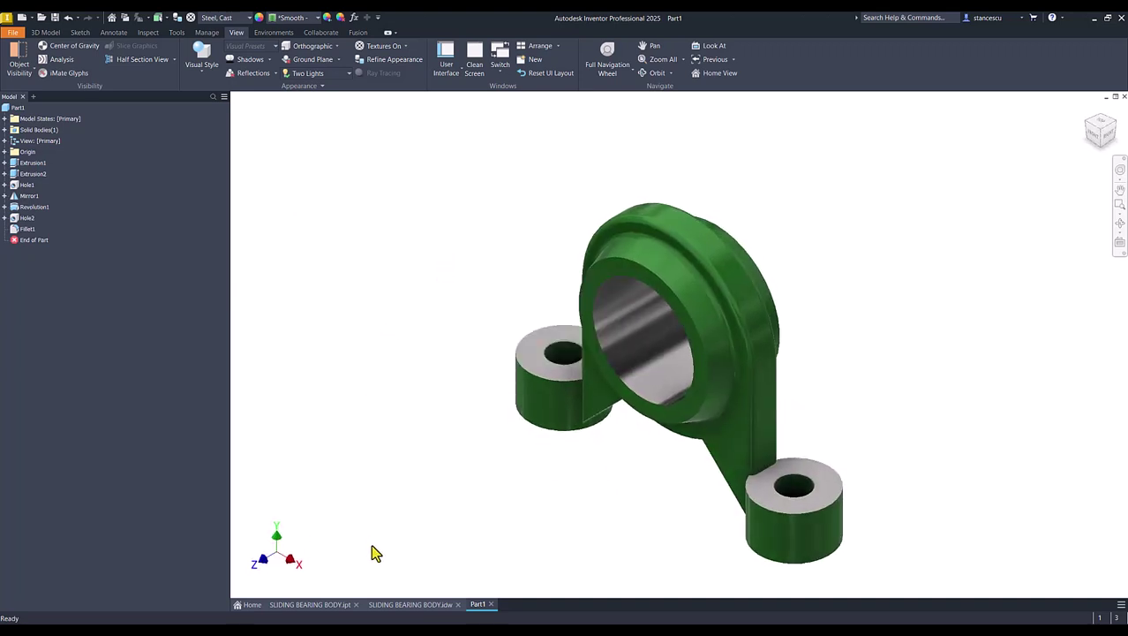
# Compare with the SLIDING BEARING BODY.ipt model and apply the Steel - Polished appearance to both hub end faces in Part1.
pyautogui.click(339, 606)
pyautogui.click(477, 605)
pyautogui.click(308, 606)
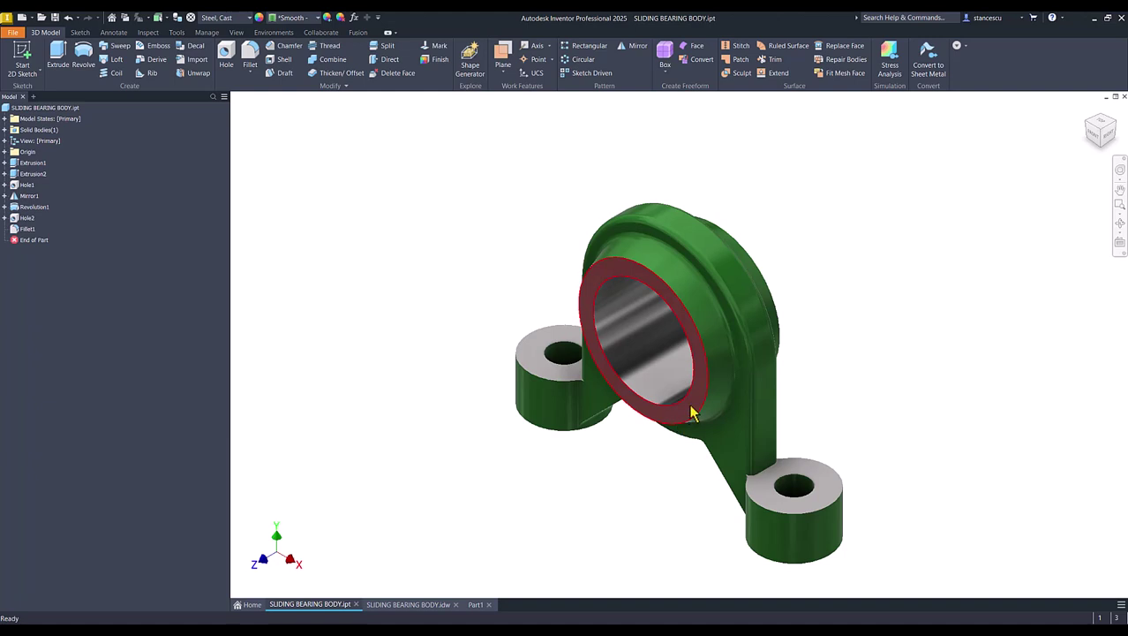
pyautogui.click(477, 605)
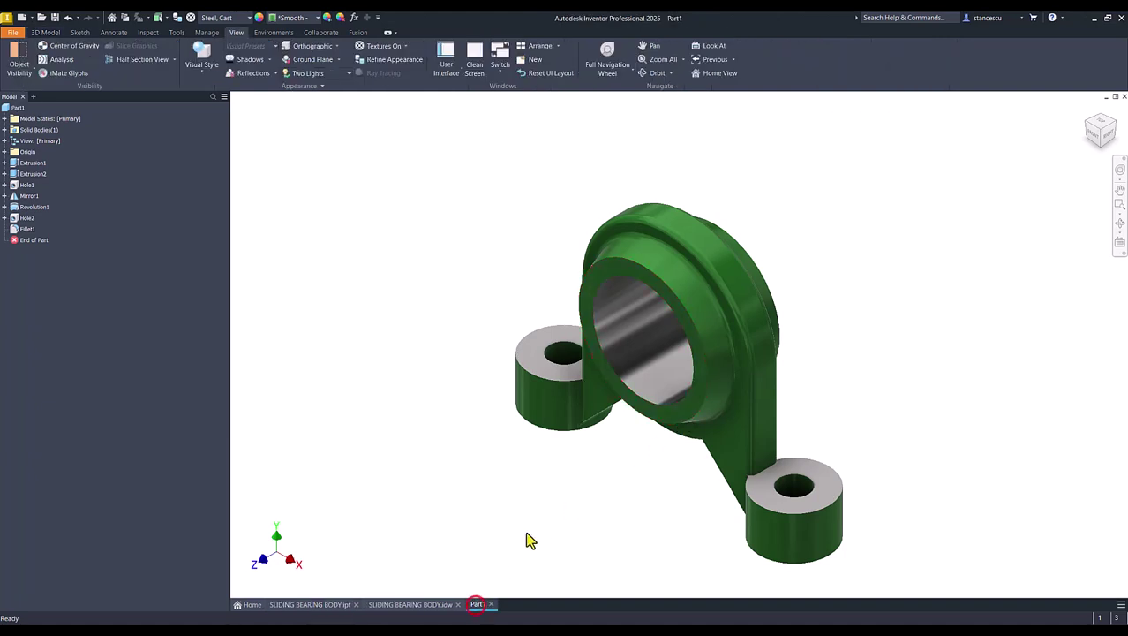
pyautogui.click(698, 409)
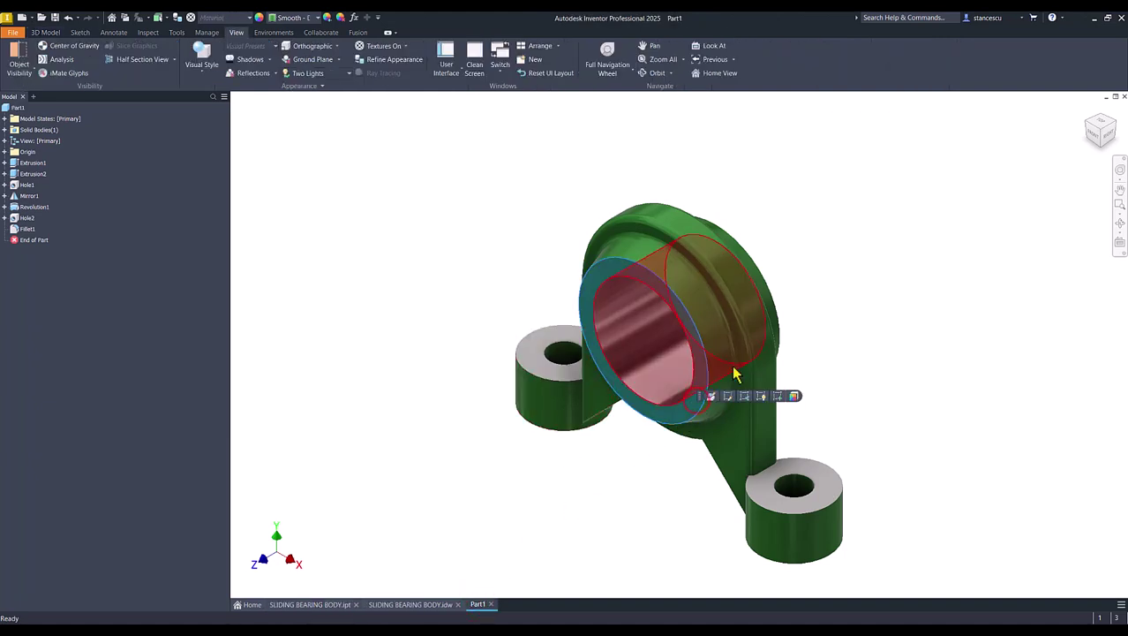
pyautogui.keyDown('shift'); pyautogui.moveTo(939, 317); pyautogui.dragTo(920, 345, button='middle'); pyautogui.keyUp('shift')
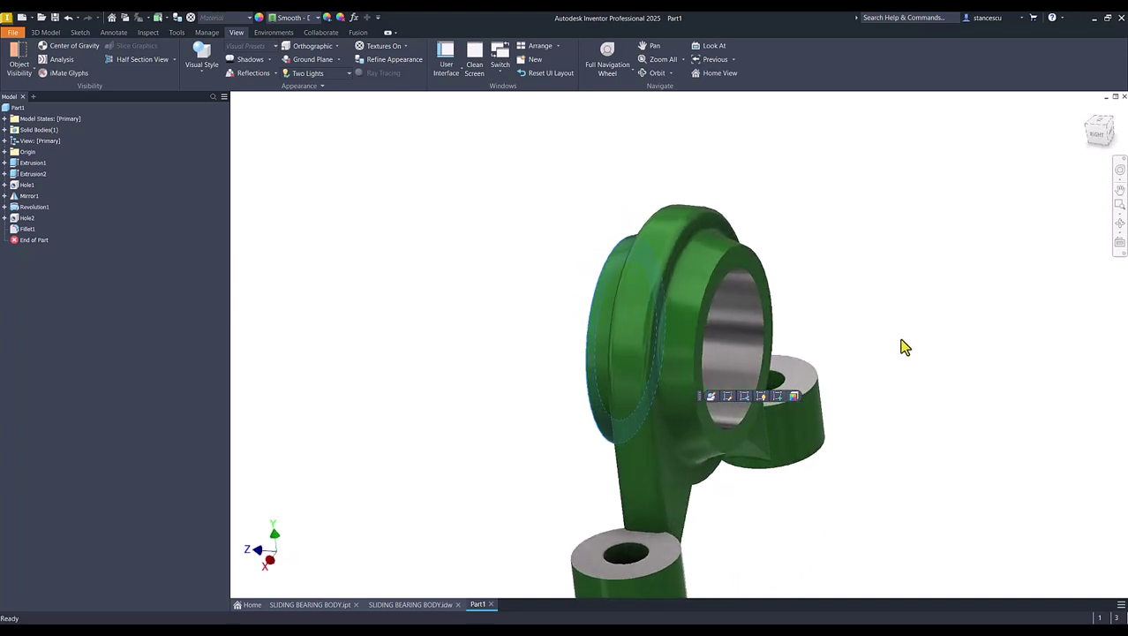
pyautogui.keyDown('ctrl'); pyautogui.click(742, 258); pyautogui.keyUp('ctrl')
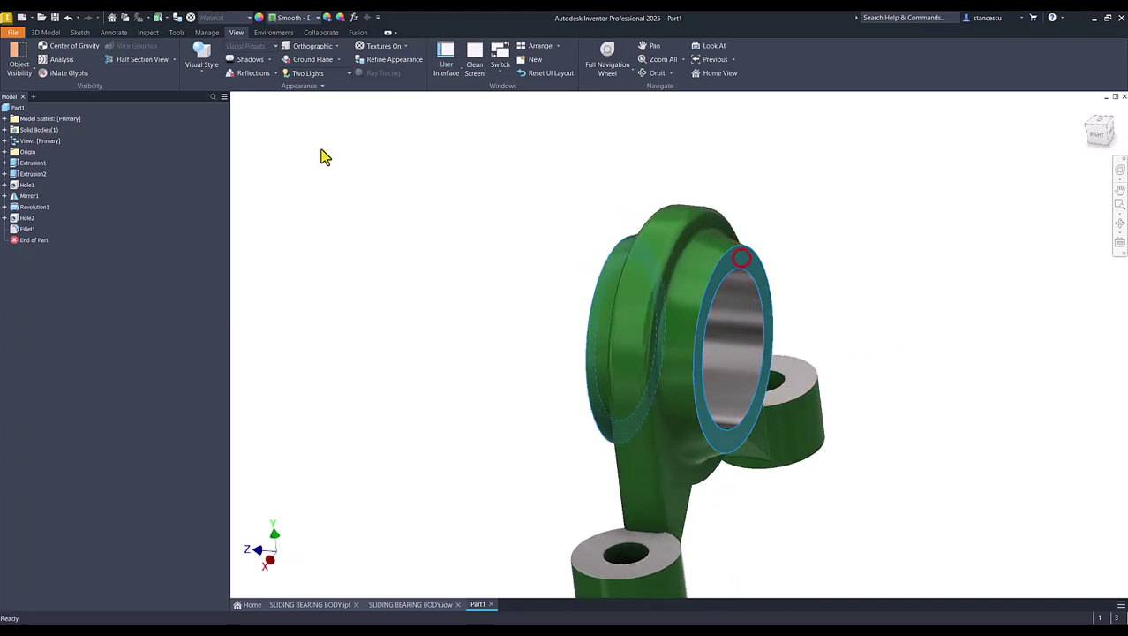
pyautogui.click(307, 19)
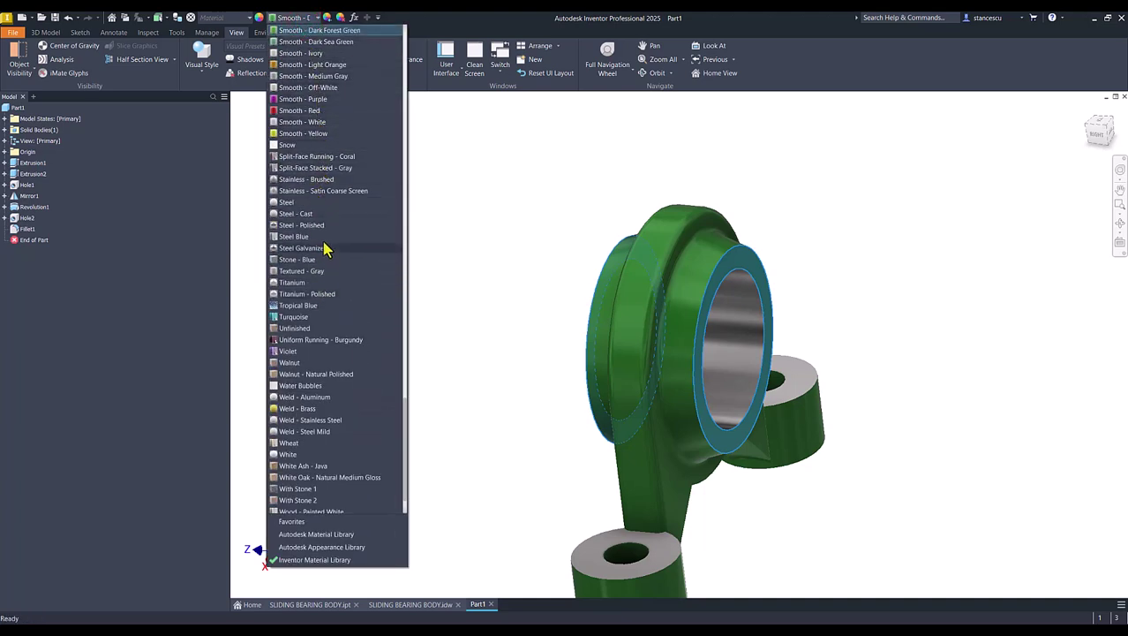
pyautogui.click(316, 224)
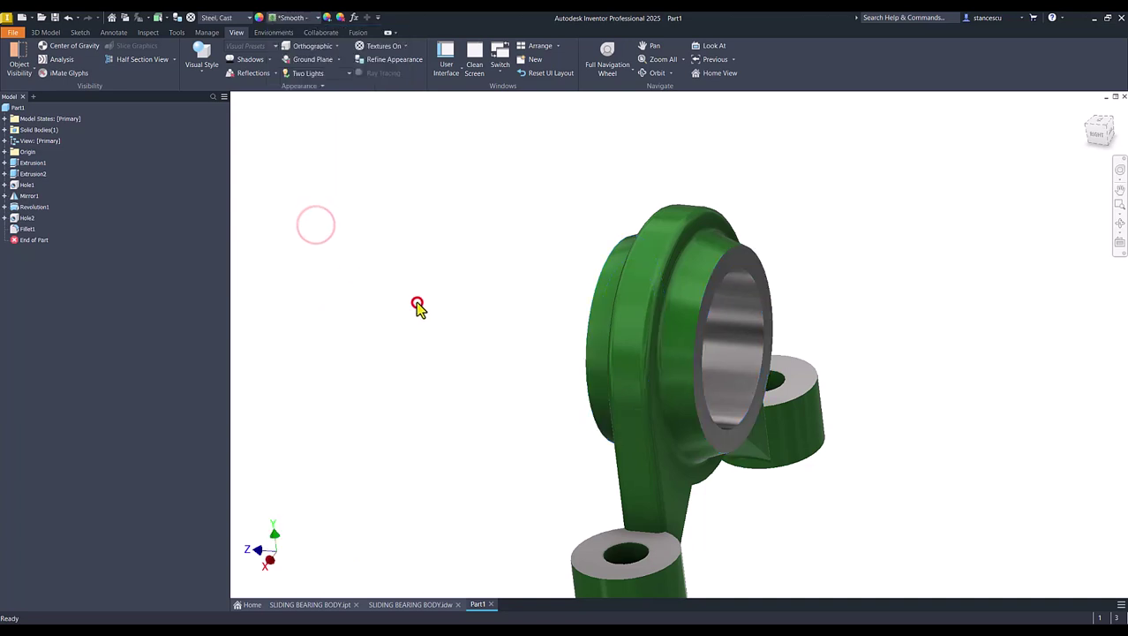
pyautogui.press('F6')
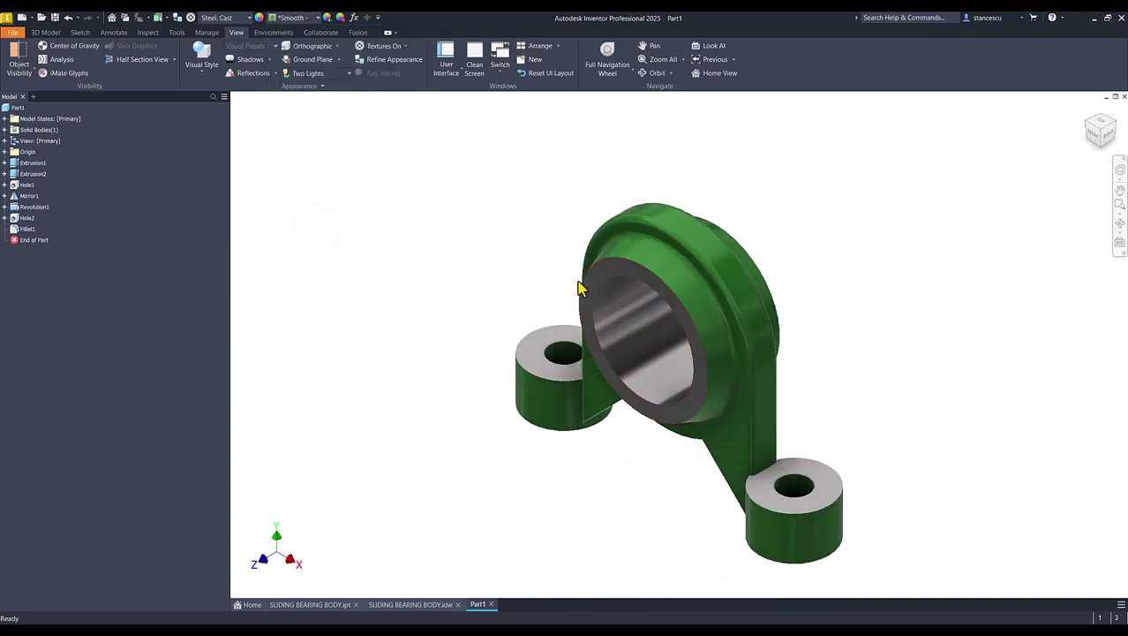